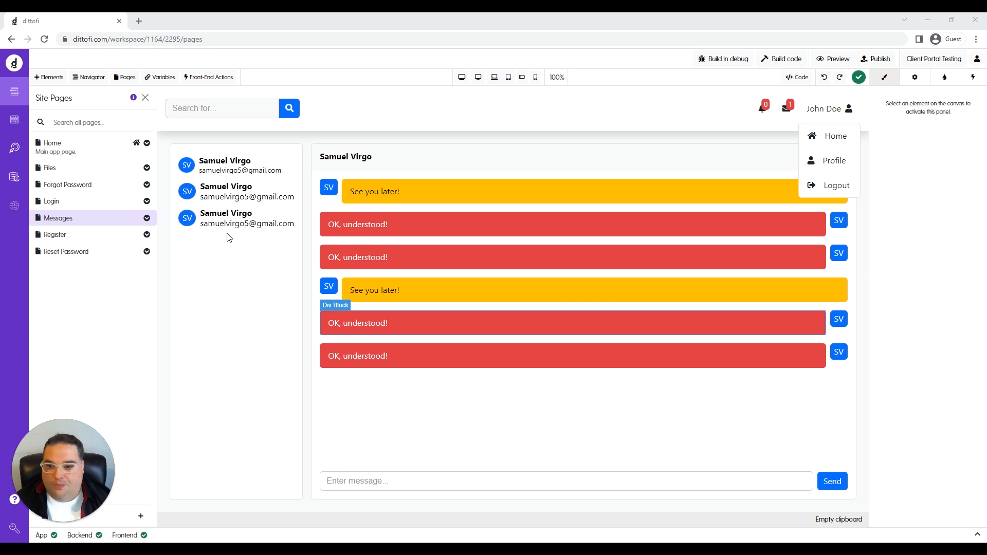
- Delete the two duplicate contact entries from the conversation list on the Messages page, keeping only the first one
{"action": "left_click", "coordinate": [269, 222]}
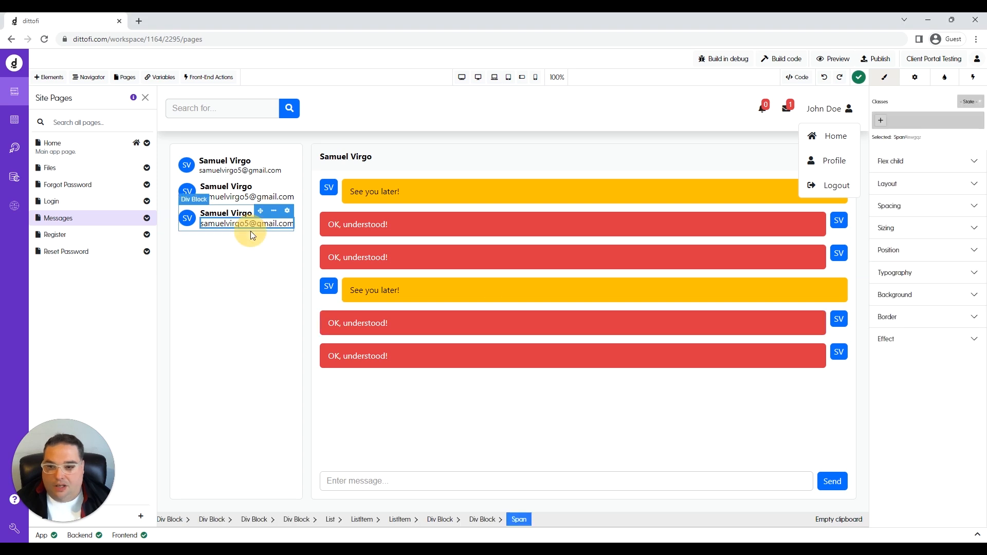
{"action": "left_click", "coordinate": [252, 235]}
{"action": "key", "text": "Delete"}
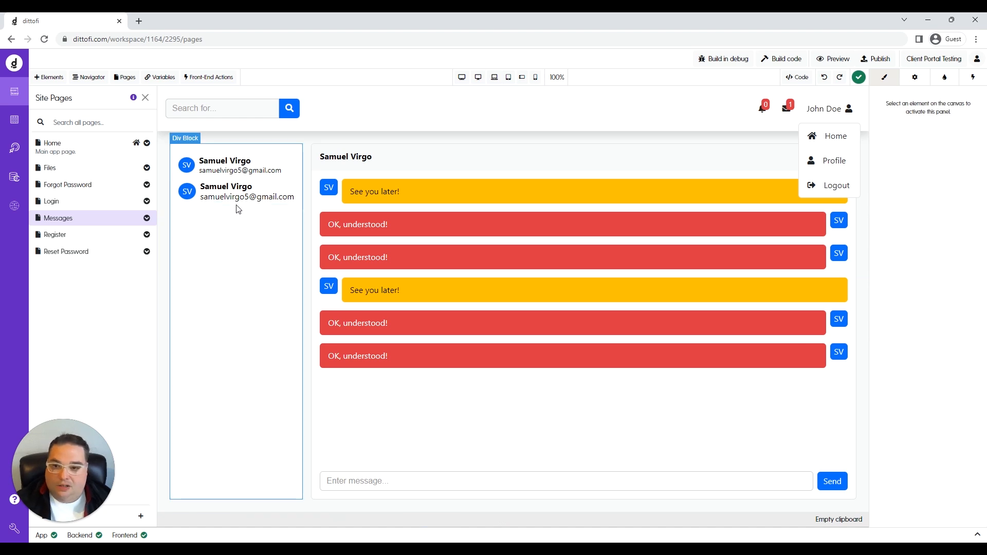
{"action": "left_click", "coordinate": [240, 205]}
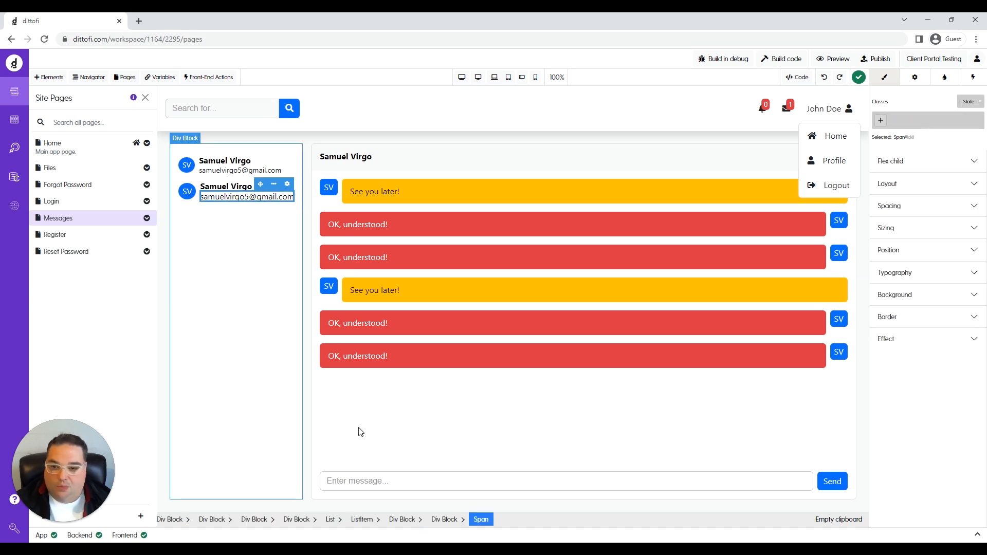
{"action": "left_click", "coordinate": [445, 521]}
{"action": "left_click", "coordinate": [403, 521]}
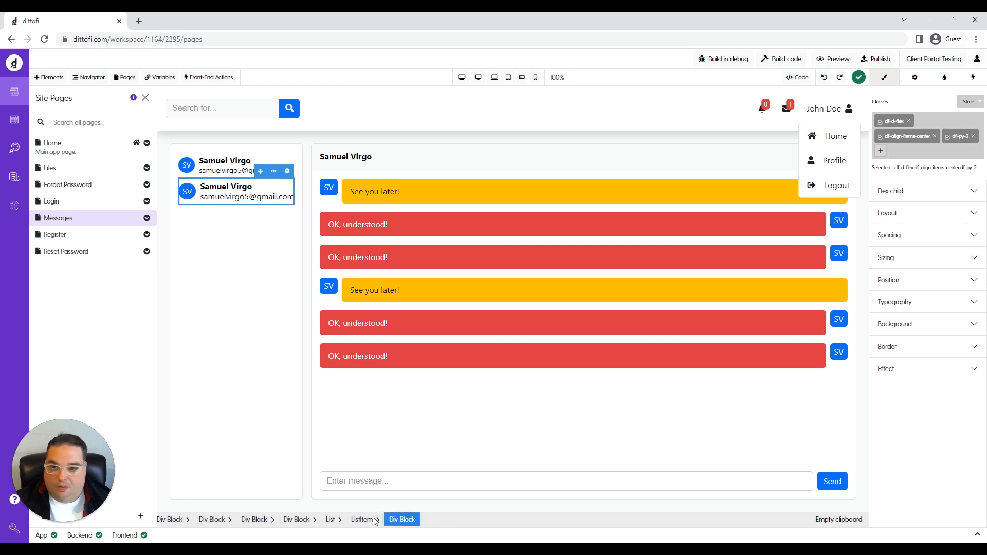
{"action": "key", "text": "Delete"}
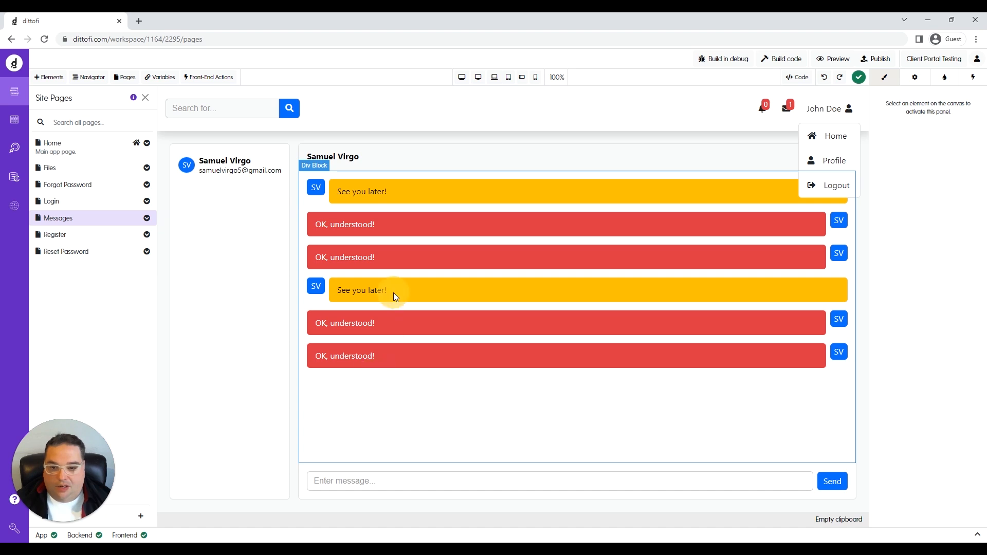
- Delete the second "OK, understood!" message row, including its avatar, from the chat area
{"action": "left_click_drag", "start_coordinate": [377, 340], "coordinate": [373, 360]}
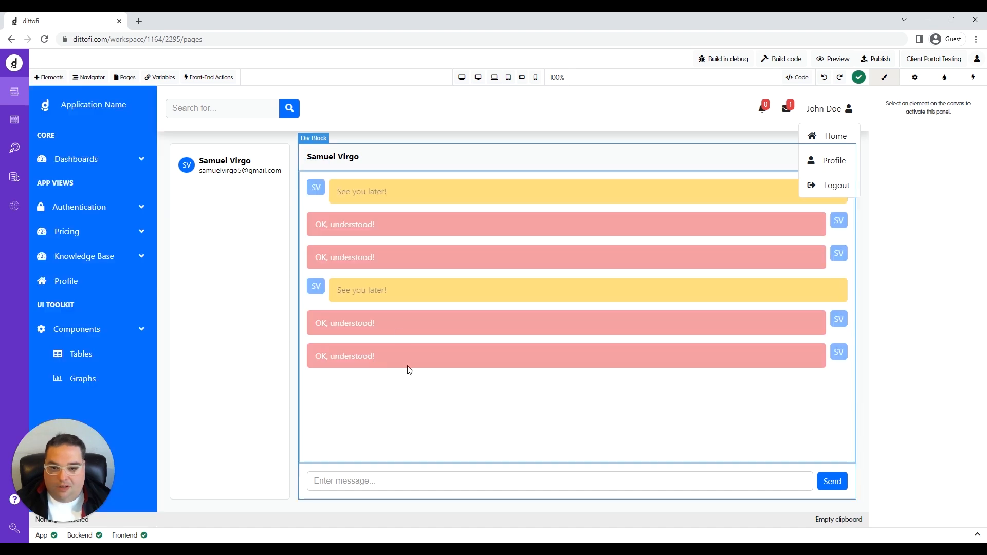
{"action": "left_click", "coordinate": [316, 191]}
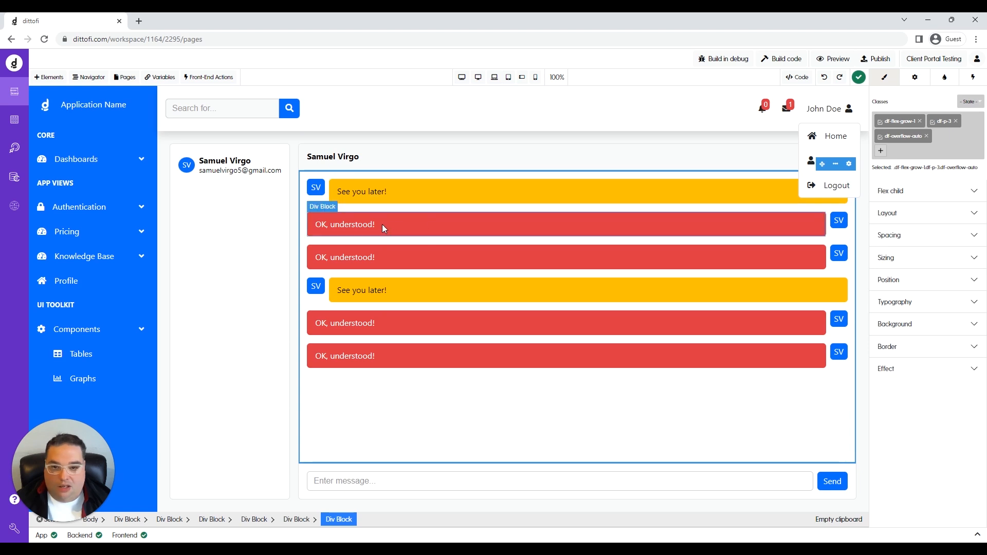
{"action": "left_click", "coordinate": [429, 265]}
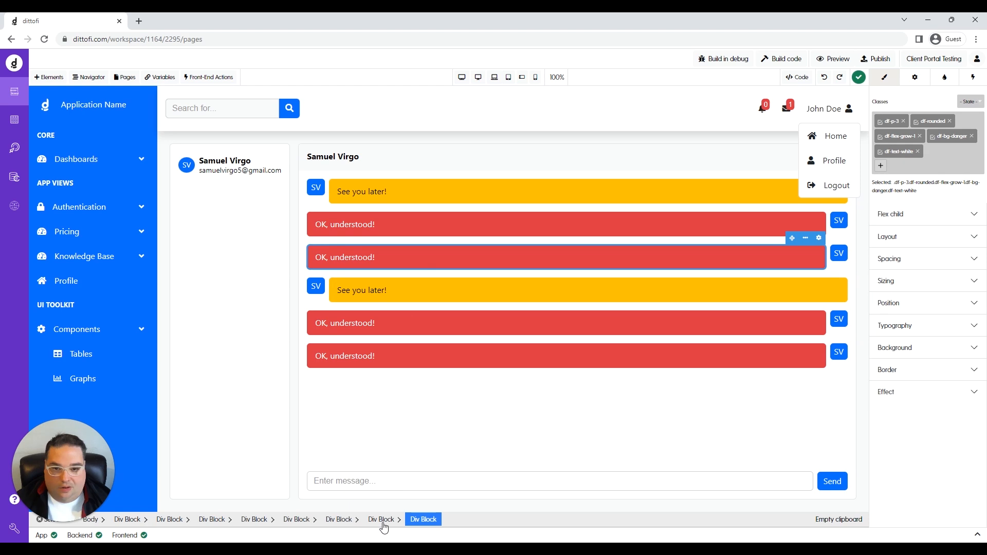
{"action": "left_click", "coordinate": [381, 520]}
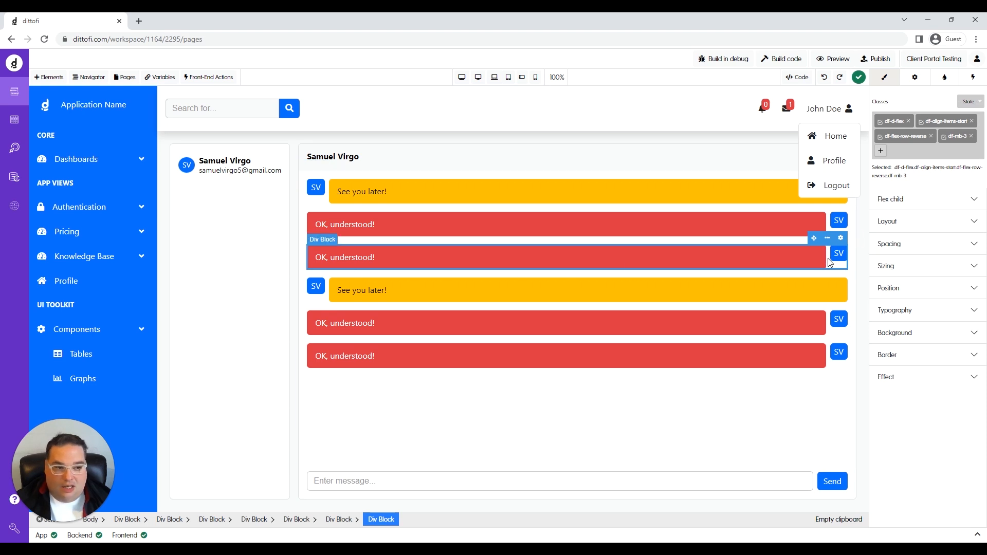
{"action": "key", "text": "Delete"}
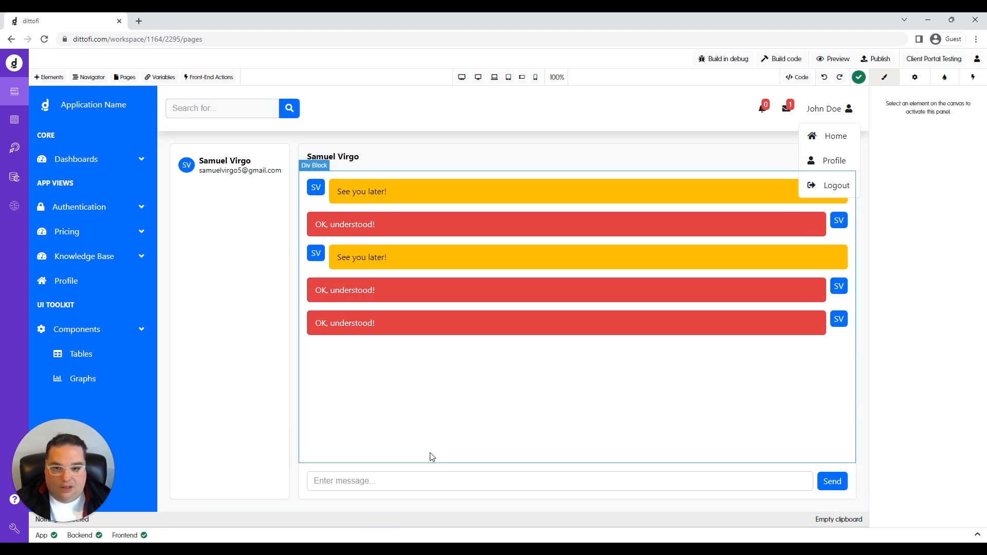
- Delete the last two red "OK, understood!" message rows below the second yellow message
{"action": "left_click", "coordinate": [536, 320]}
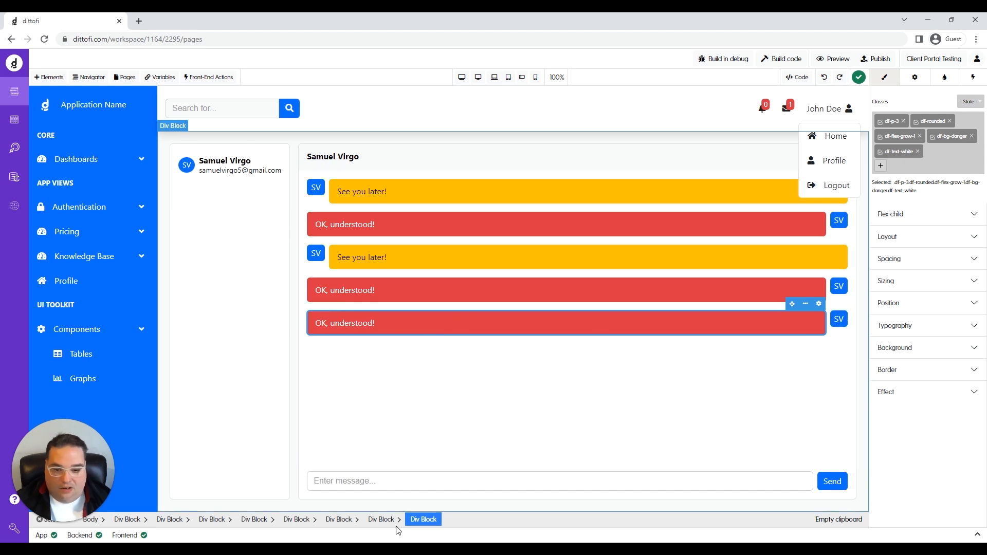
{"action": "left_click", "coordinate": [380, 520]}
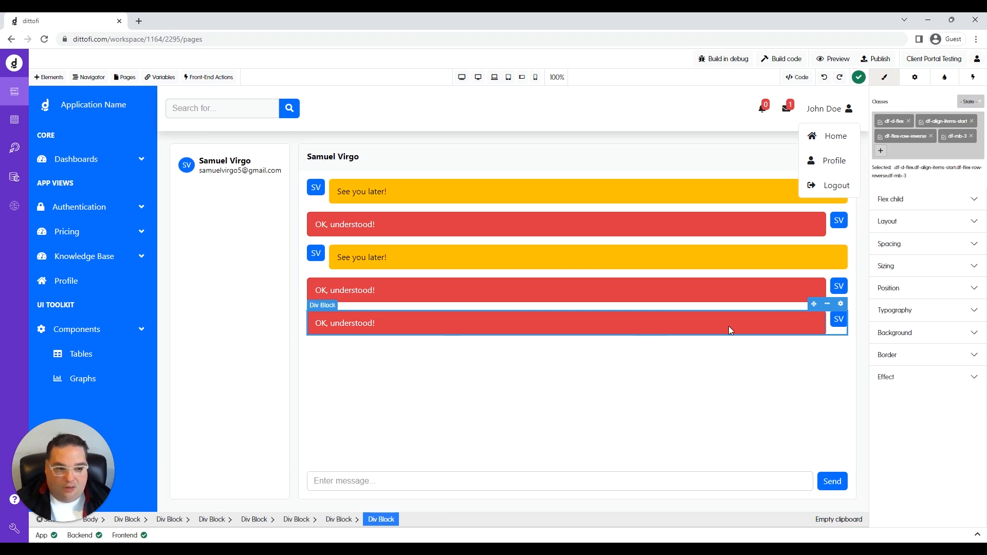
{"action": "key", "text": "Delete"}
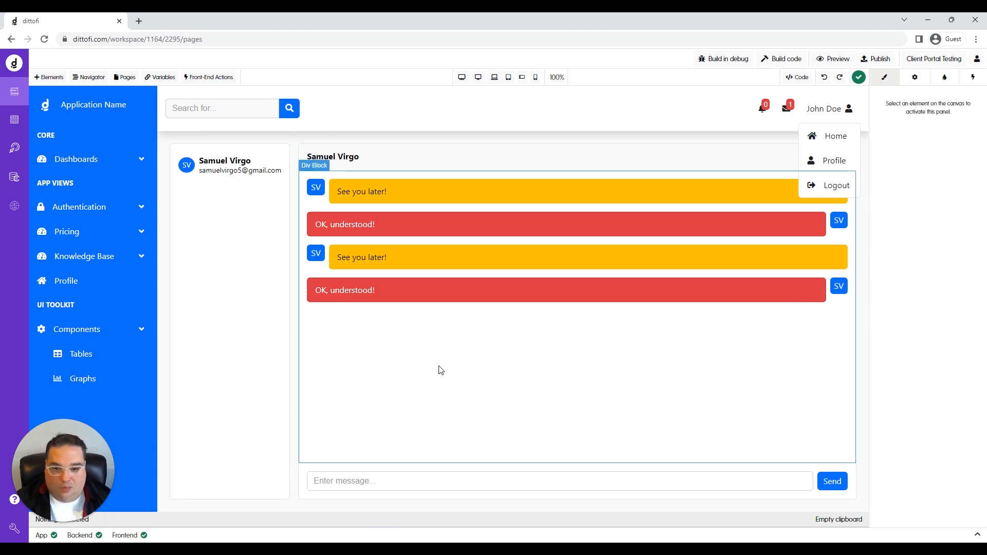
{"action": "left_click", "coordinate": [604, 289]}
{"action": "left_click", "coordinate": [381, 520]}
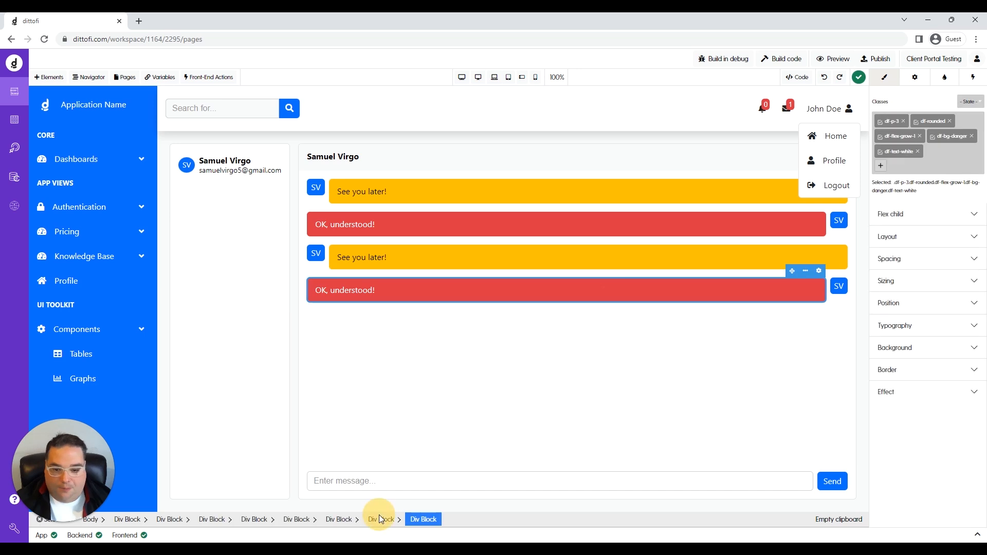
{"action": "left_click", "coordinate": [380, 520]}
{"action": "key", "text": "Delete"}
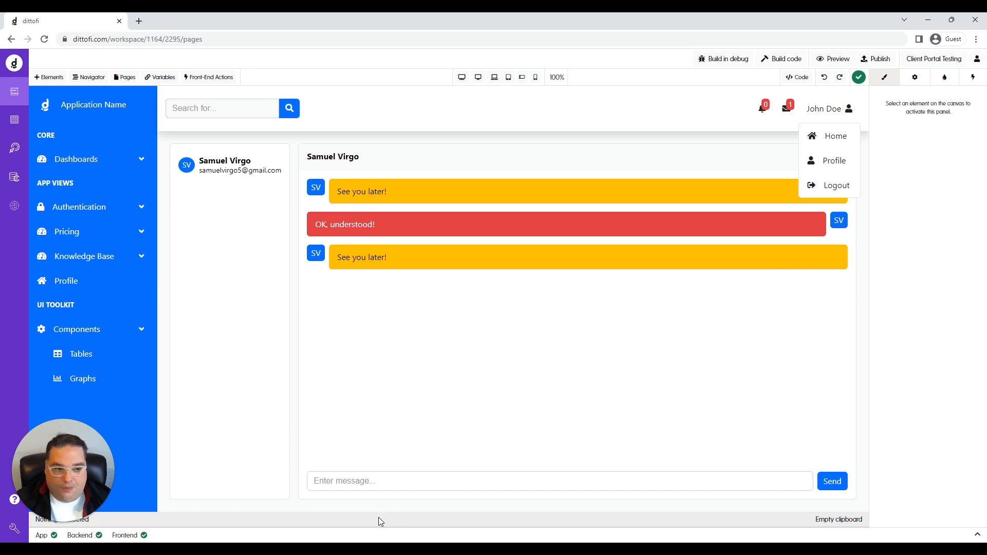
- Delete the second yellow "See you later!" message row so one sample of each message type remains
{"action": "left_click", "coordinate": [463, 267]}
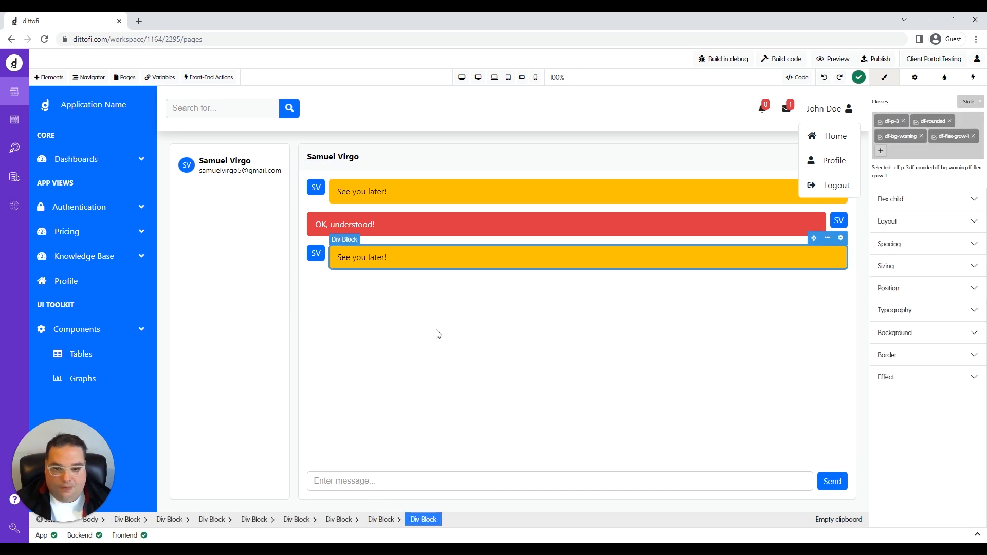
{"action": "left_click", "coordinate": [379, 520]}
{"action": "key", "text": "Delete"}
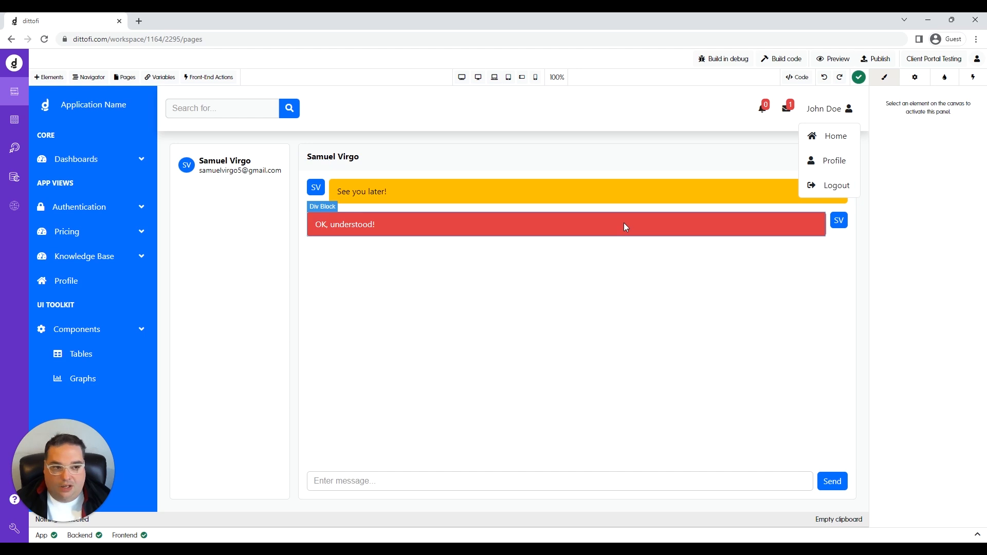
- Set the Menu option of the header's user DropDown element to Hide
{"action": "left_click", "coordinate": [817, 110]}
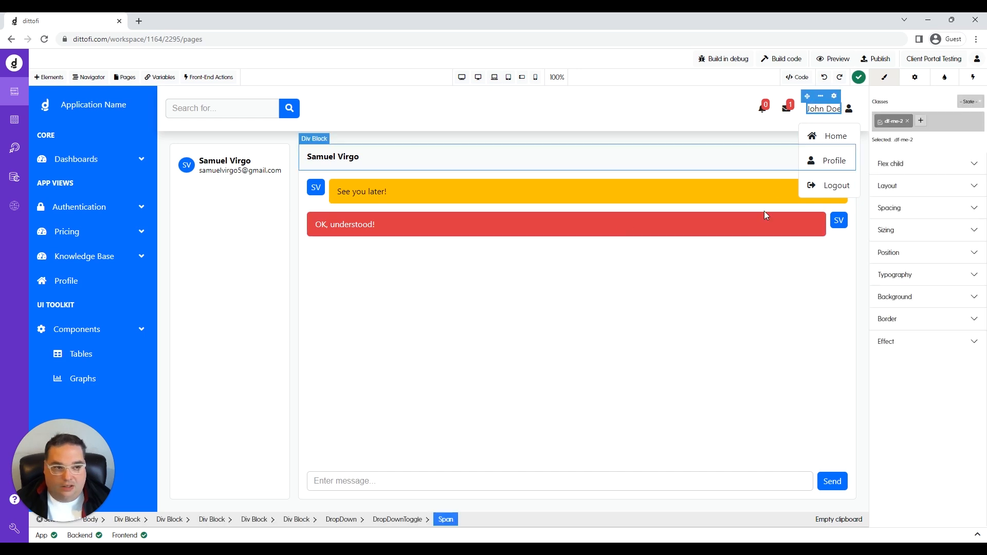
{"action": "left_click", "coordinate": [338, 520]}
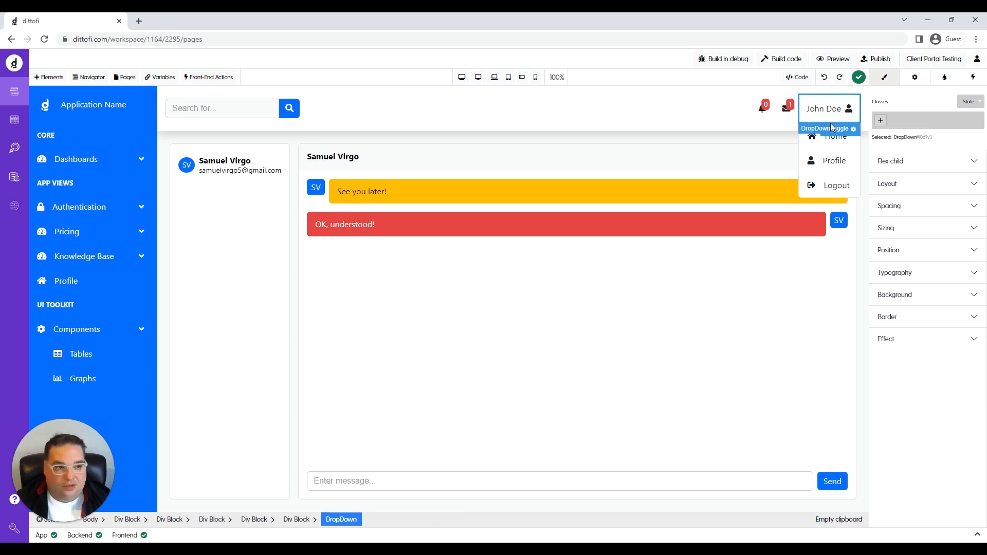
{"action": "left_click", "coordinate": [853, 129]}
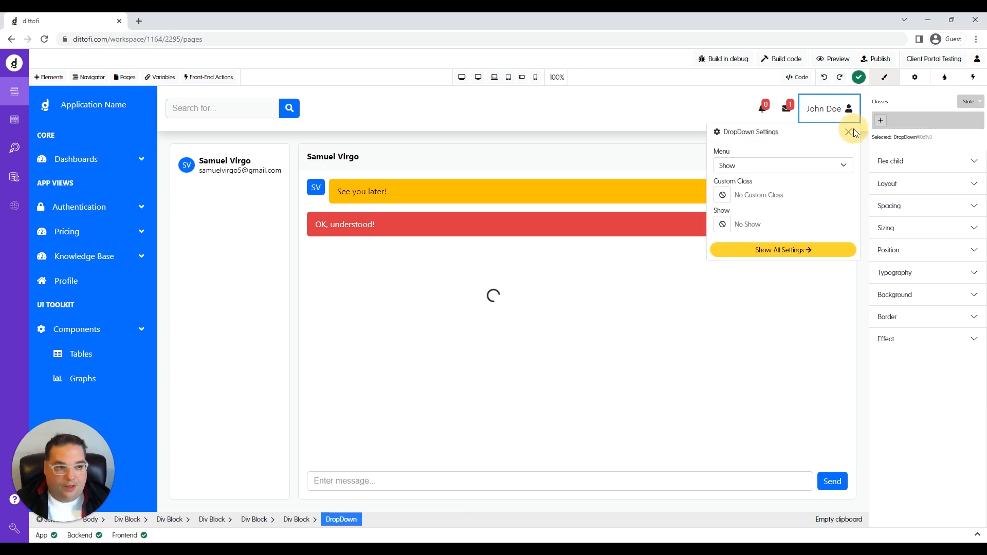
{"action": "left_click", "coordinate": [798, 173]}
{"action": "left_click", "coordinate": [773, 184]}
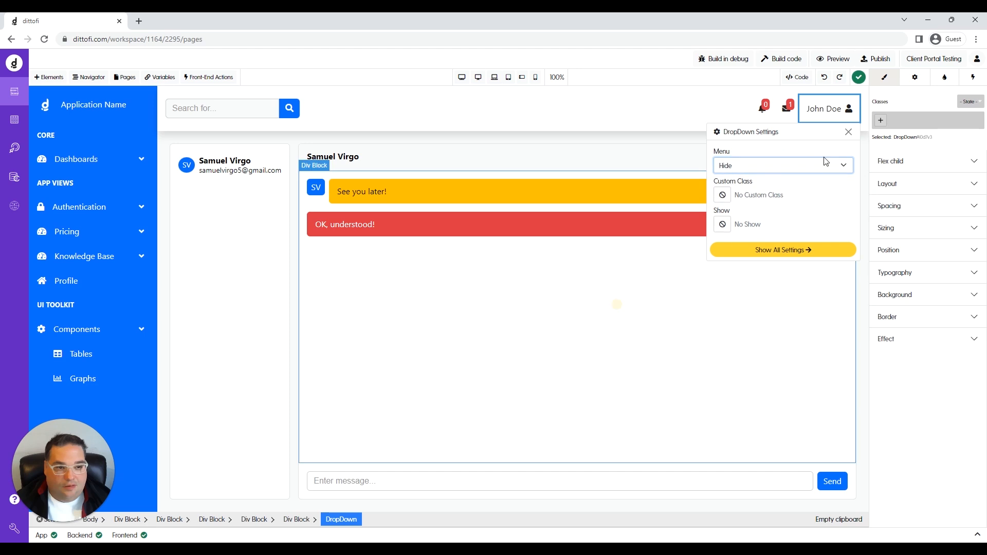
{"action": "left_click", "coordinate": [617, 304]}
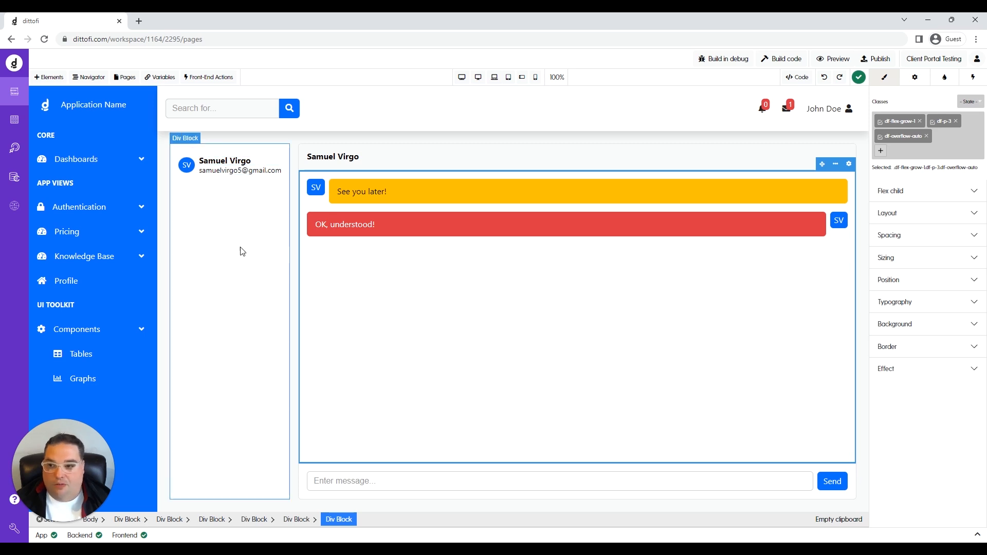
- Create a new action named getAllClients and give it an endpoint trigger
{"action": "left_click", "coordinate": [14, 120]}
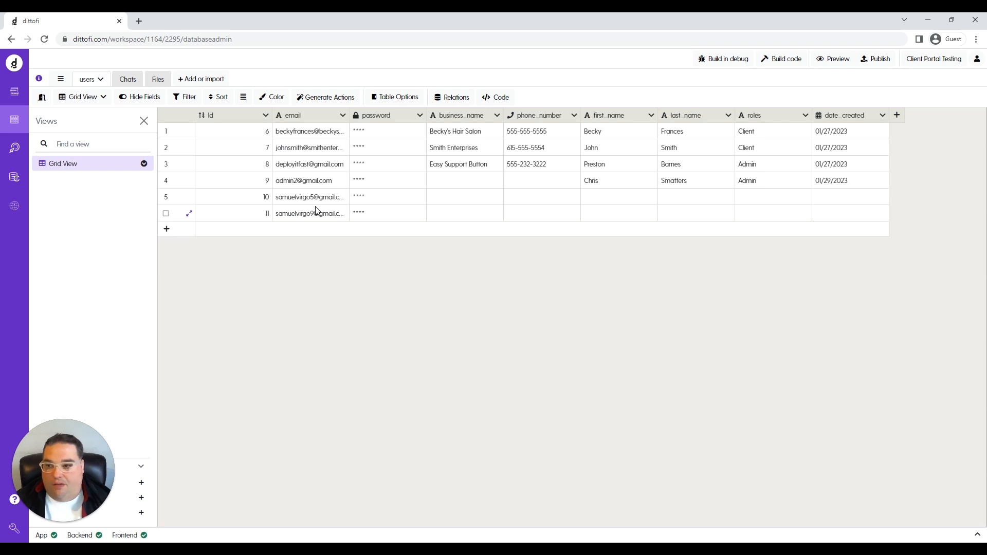
{"action": "left_click", "coordinate": [15, 148]}
{"action": "left_click", "coordinate": [946, 85]}
{"action": "double_click", "coordinate": [69, 87]}
{"action": "type", "text": "getAllClients"}
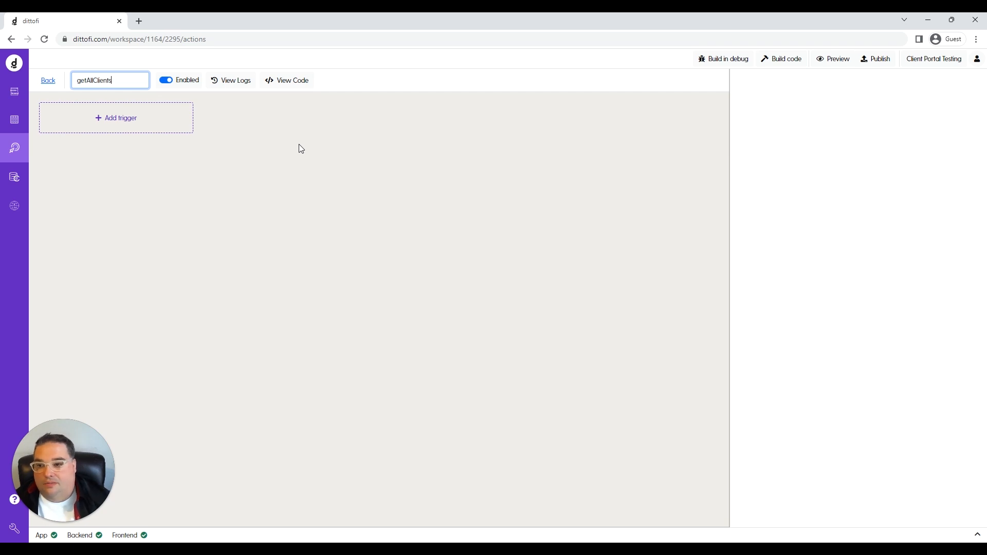
{"action": "key", "text": "Return"}
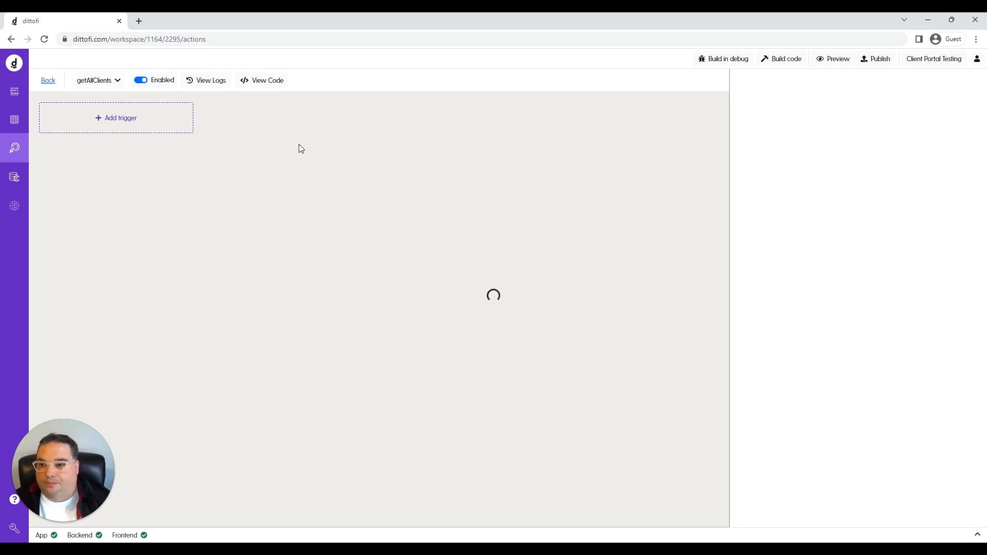
{"action": "left_click", "coordinate": [110, 118]}
{"action": "left_click", "coordinate": [141, 143]}
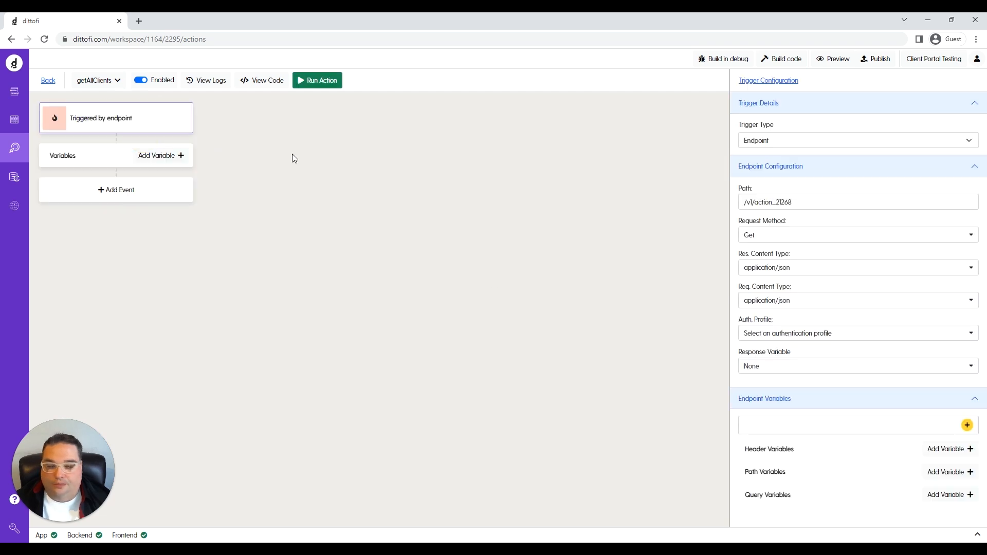
- Add a new Collection variable named getAllClients to the action, based on the users model
{"action": "left_click", "coordinate": [163, 156]}
{"action": "left_click", "coordinate": [428, 106]}
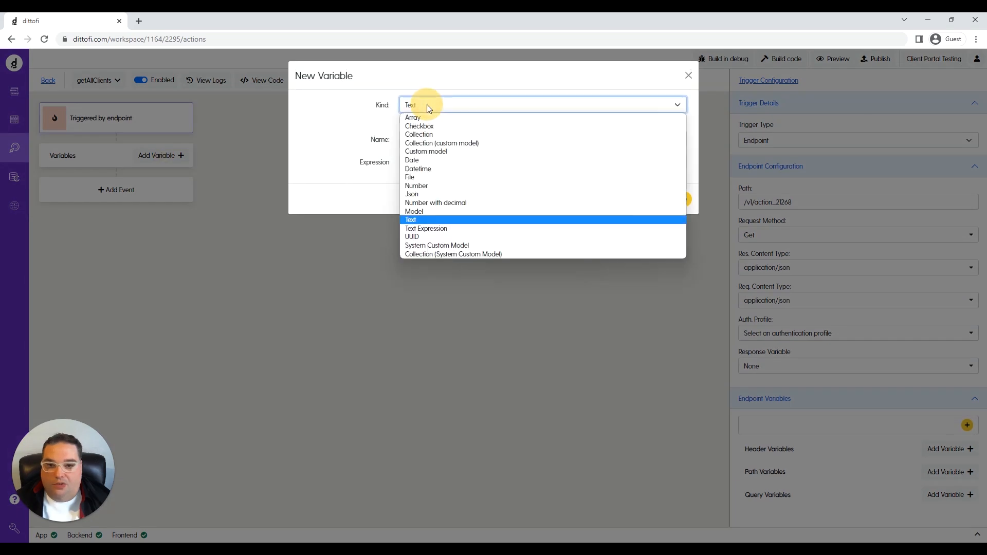
{"action": "left_click", "coordinate": [425, 135]}
{"action": "left_click", "coordinate": [427, 137]}
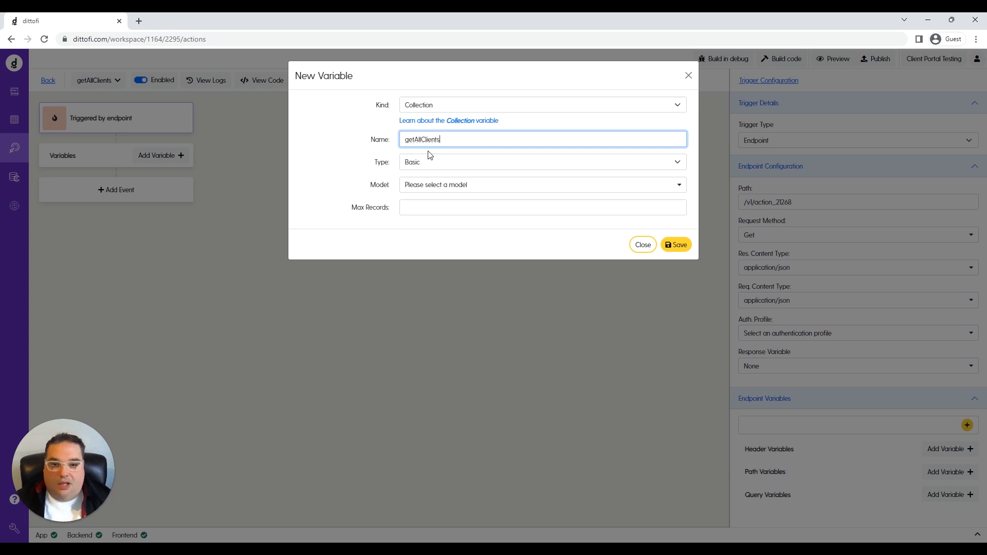
{"action": "left_click", "coordinate": [432, 185]}
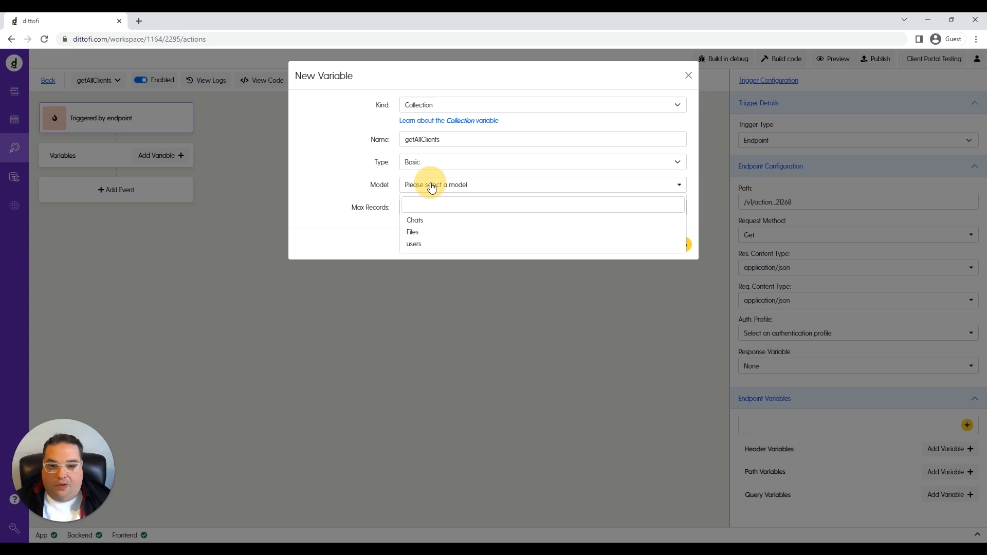
{"action": "left_click", "coordinate": [419, 244]}
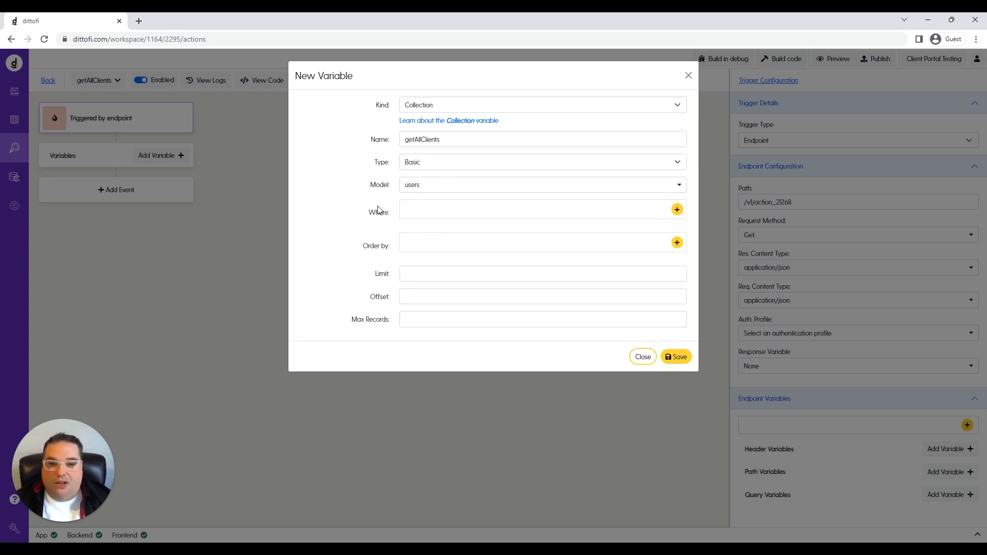
- Add a Where condition to the collection variable that requires roles to equal the roleClient variable
{"action": "left_click", "coordinate": [677, 209]}
{"action": "left_click", "coordinate": [432, 214]}
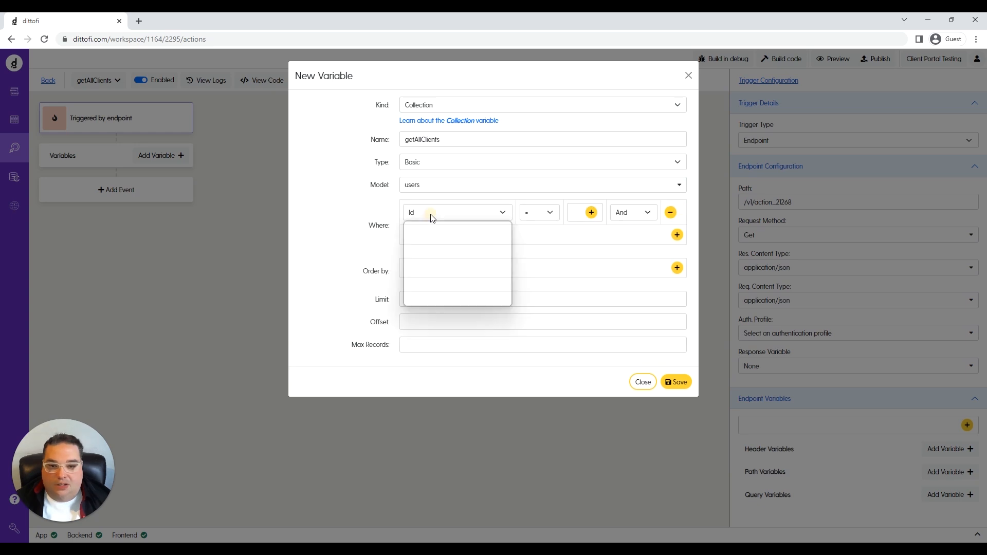
{"action": "left_click", "coordinate": [419, 294]}
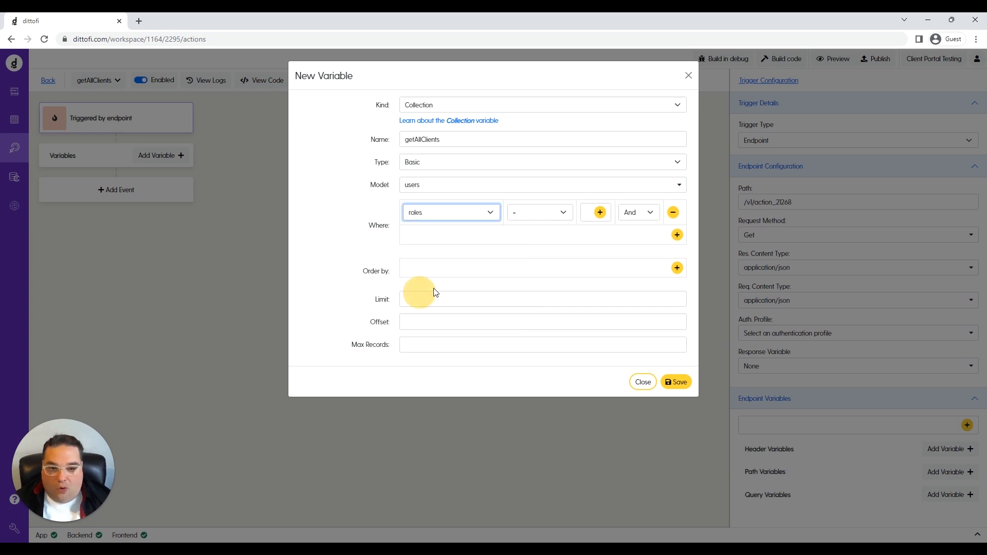
{"action": "left_click", "coordinate": [592, 213]}
{"action": "left_click", "coordinate": [348, 106]}
{"action": "type", "text": "cli"}
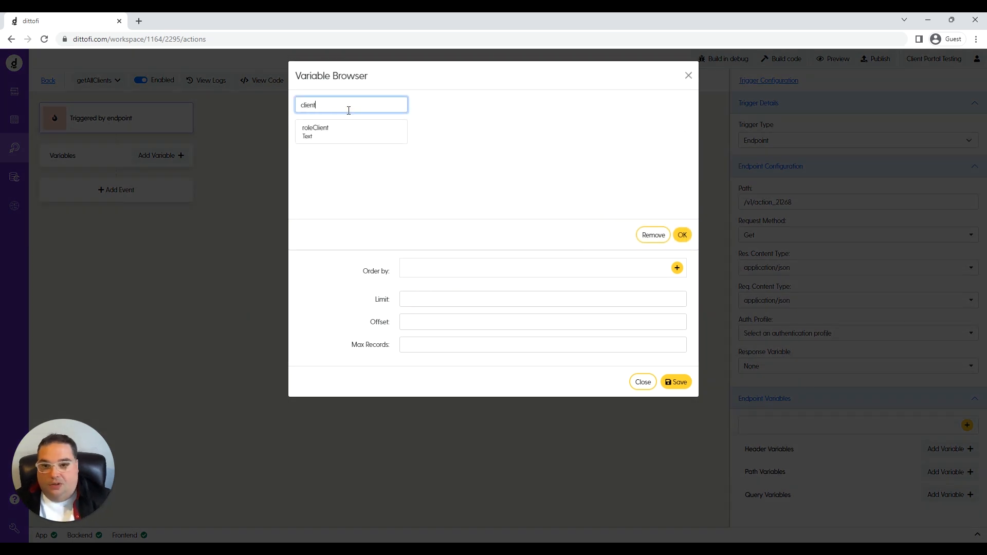
{"action": "type", "text": "ent"}
{"action": "left_click", "coordinate": [317, 134]}
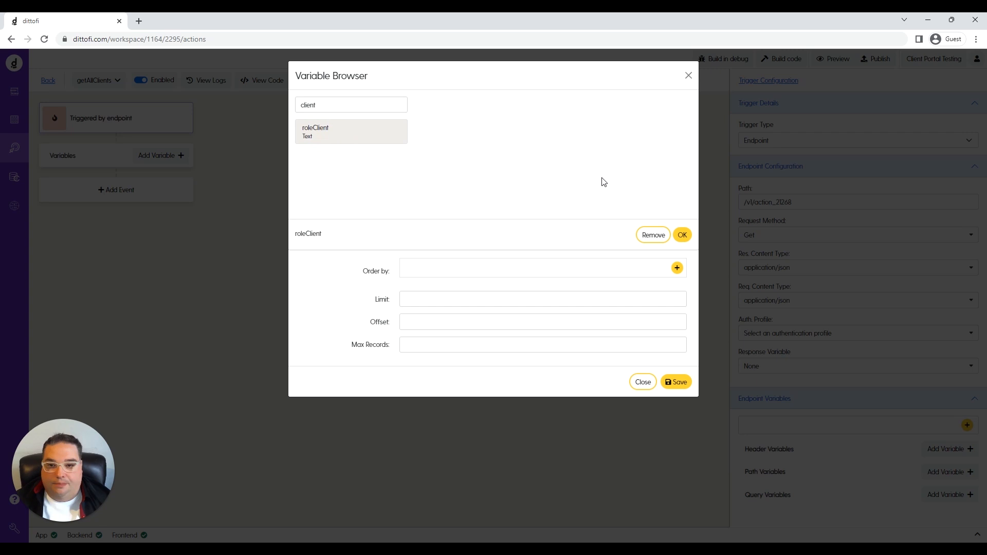
{"action": "left_click", "coordinate": [682, 235]}
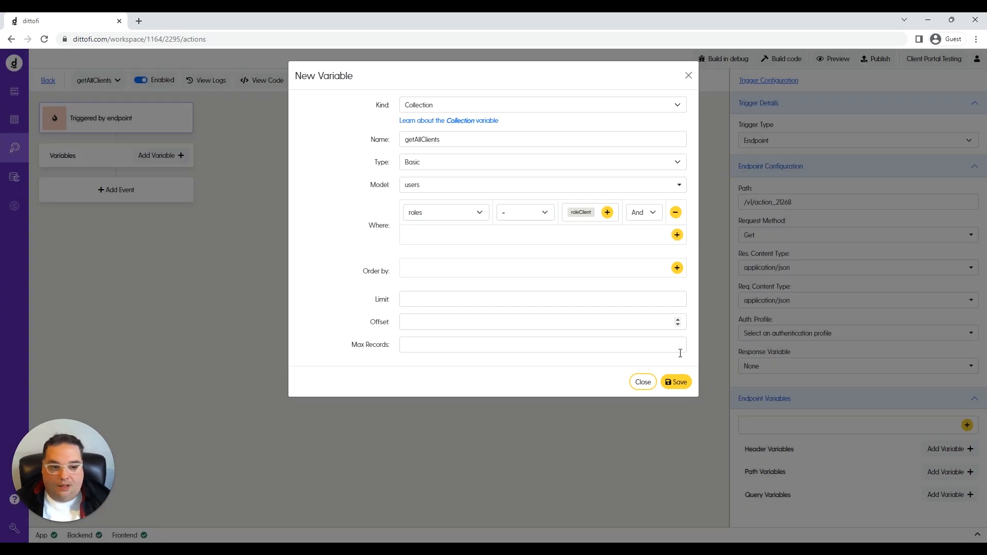
- Save the collection variable and set the endpoint's response variable to getAllClients
{"action": "left_click", "coordinate": [675, 383]}
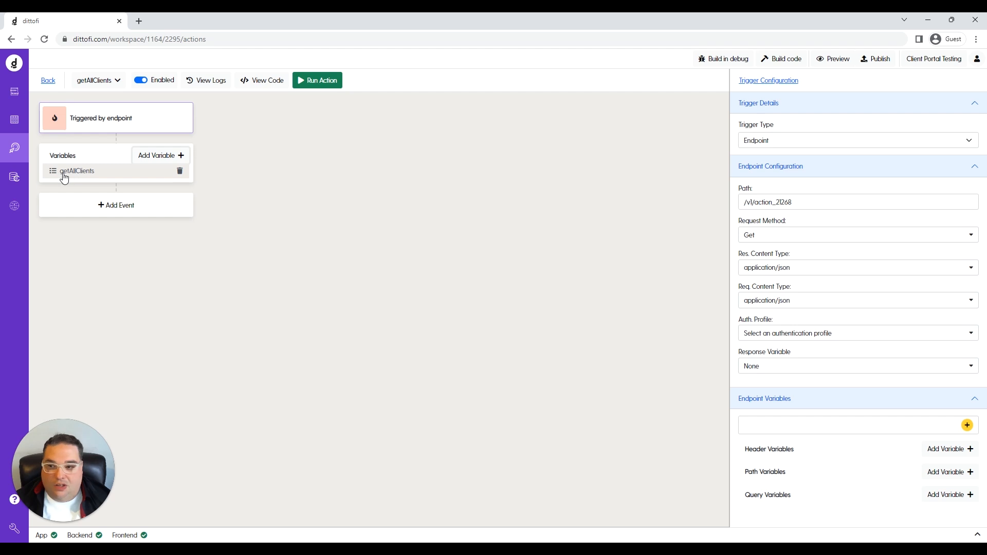
{"action": "left_click", "coordinate": [970, 367]}
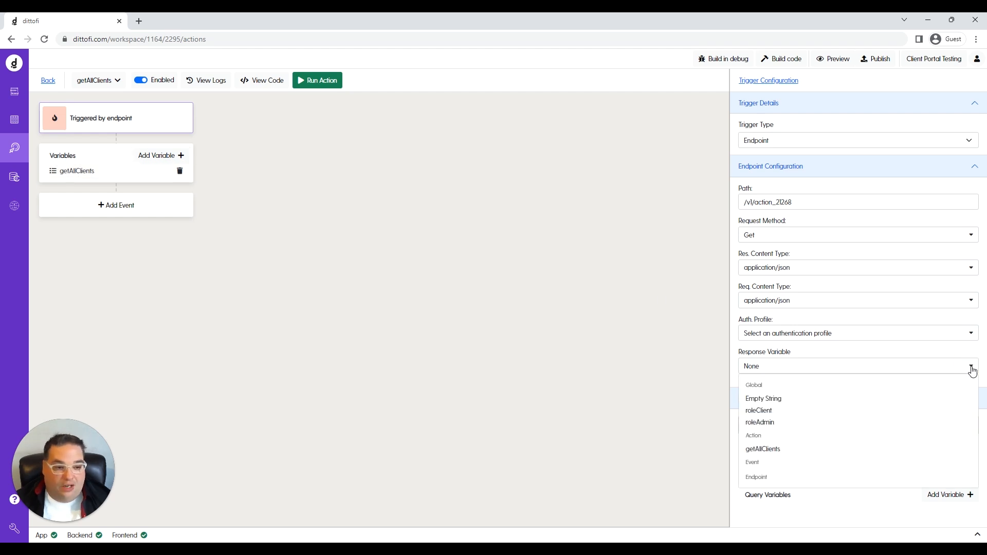
{"action": "left_click", "coordinate": [856, 449]}
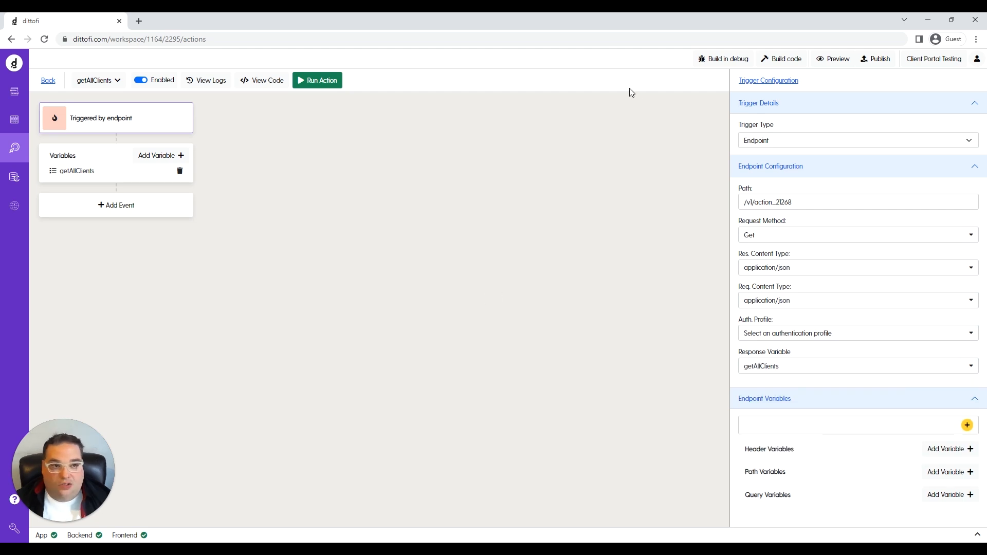
- Build the app's code and run the getAllClients action as a test
{"action": "left_click", "coordinate": [782, 59]}
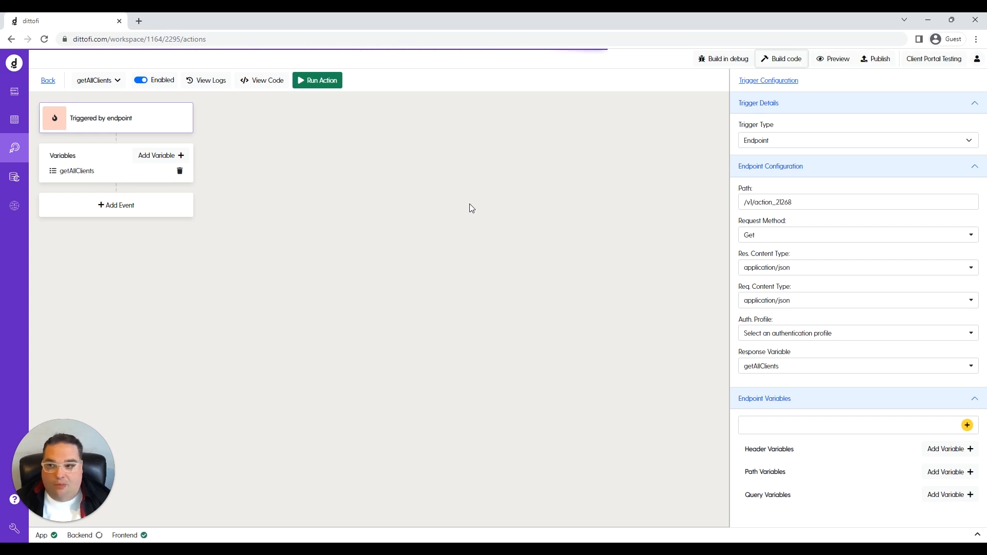
{"action": "left_click", "coordinate": [14, 119]}
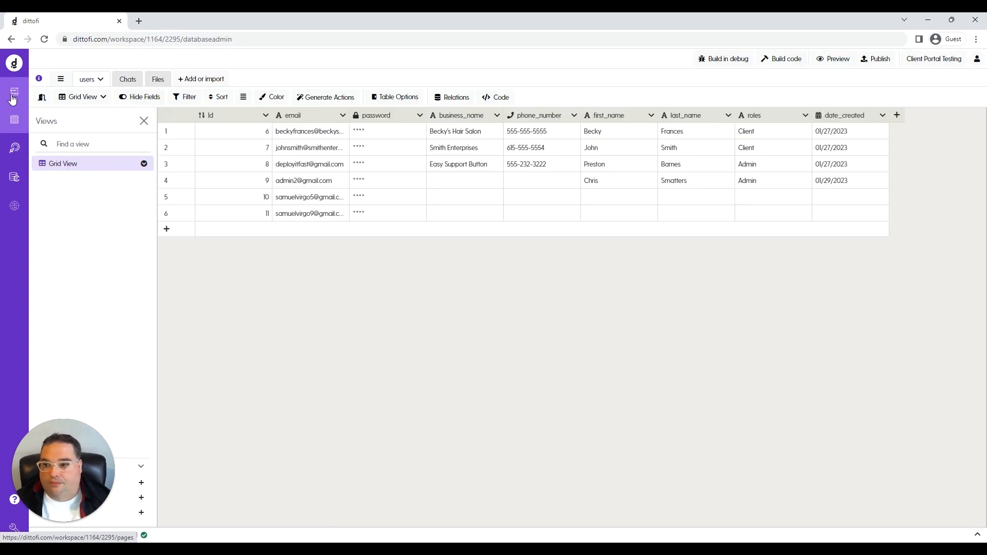
{"action": "left_click", "coordinate": [15, 150]}
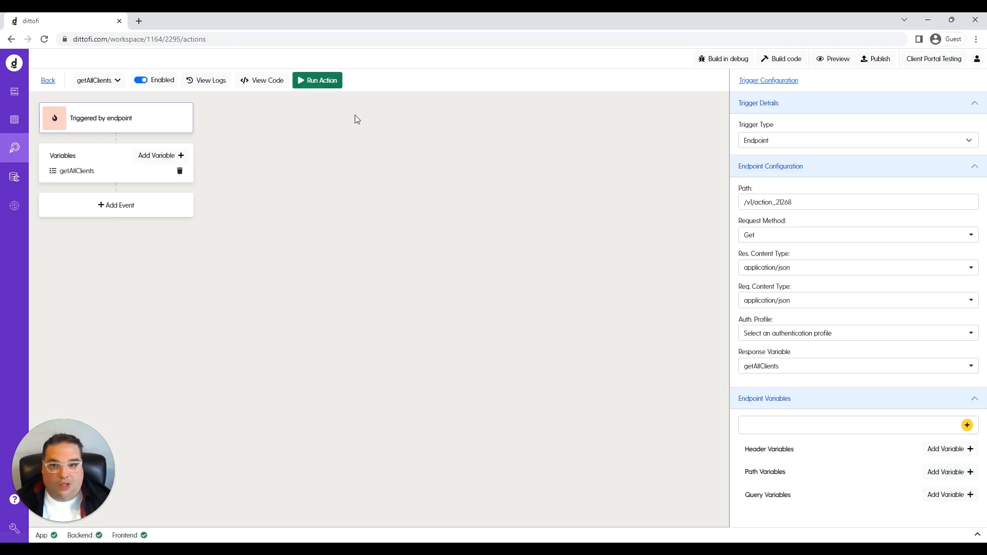
{"action": "left_click", "coordinate": [323, 84]}
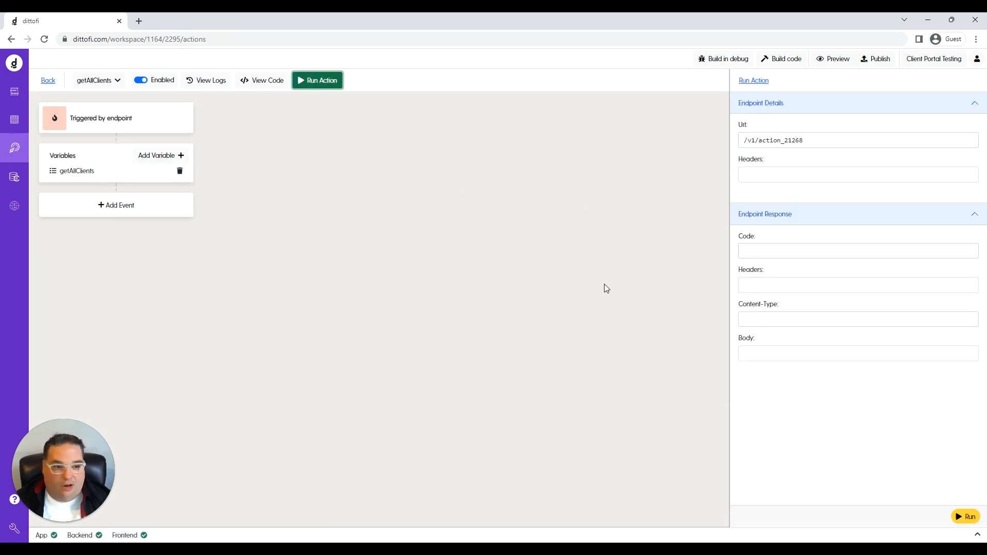
{"action": "left_click", "coordinate": [966, 517]}
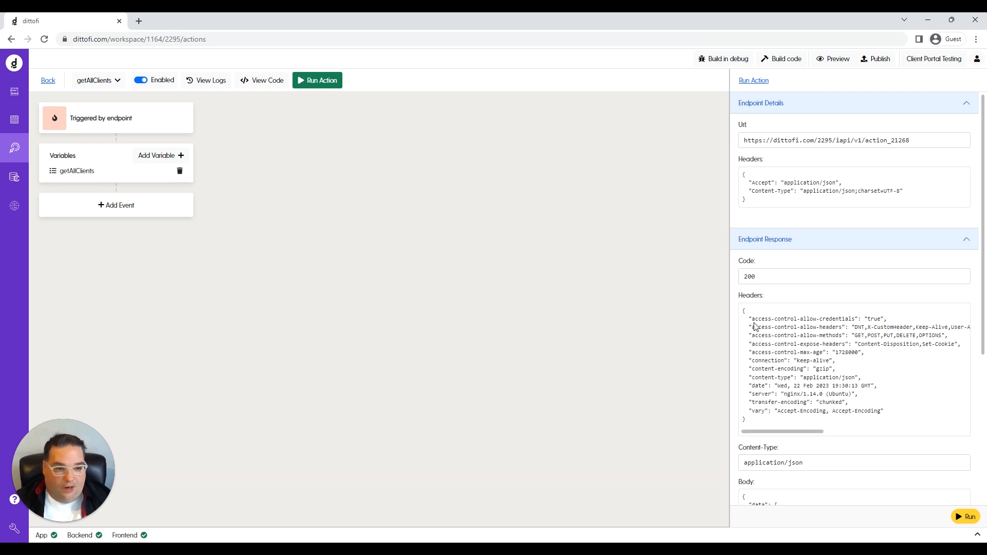
- Examine the response code and the client records in the endpoint's response body
{"action": "left_click_drag", "start_coordinate": [736, 277], "coordinate": [736, 315]}
{"action": "scroll", "coordinate": [834, 429], "scroll_direction": "down", "scroll_amount": 1}
{"action": "scroll", "coordinate": [834, 430], "scroll_direction": "down", "scroll_amount": 3}
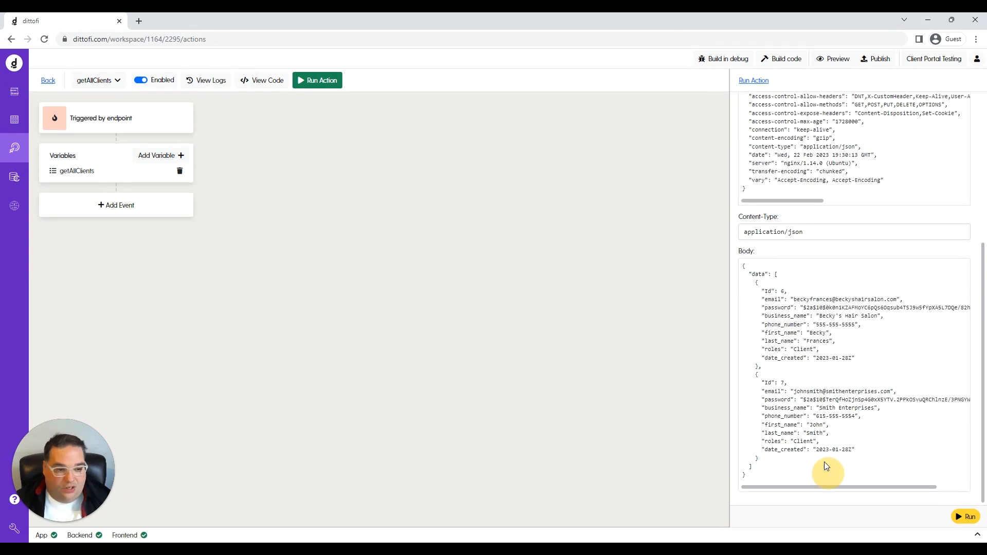
{"action": "left_click_drag", "start_coordinate": [768, 302], "coordinate": [857, 300]}
{"action": "left_click_drag", "start_coordinate": [772, 391], "coordinate": [894, 392]}
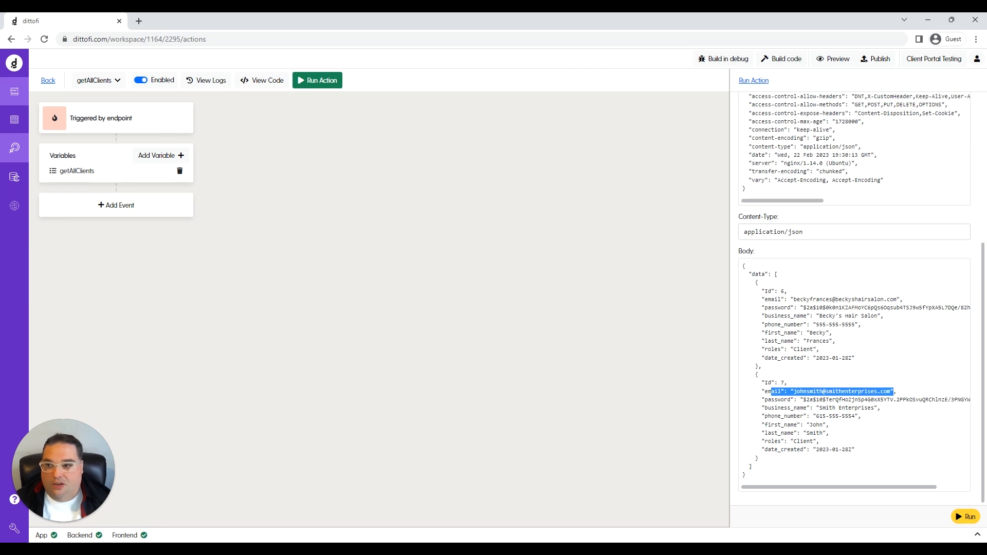
- Create a new front-end action named getAllClients in the page builder
{"action": "left_click", "coordinate": [10, 93]}
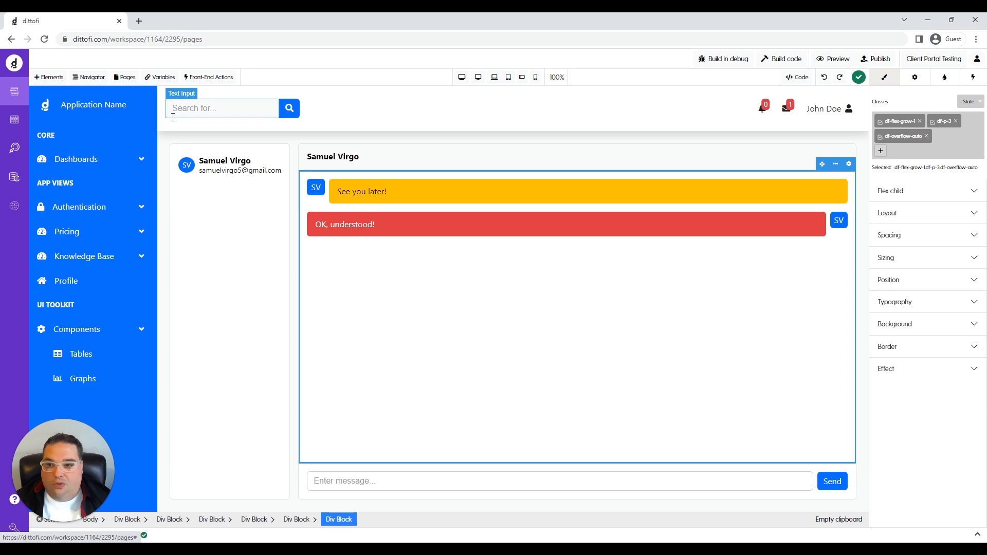
{"action": "left_click", "coordinate": [209, 78]}
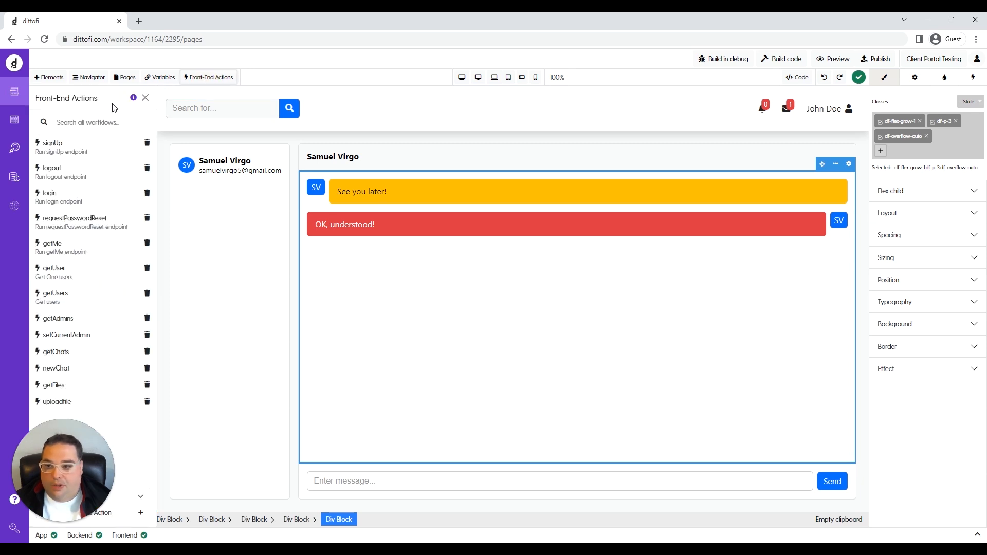
{"action": "left_click_drag", "start_coordinate": [54, 464], "coordinate": [85, 430]}
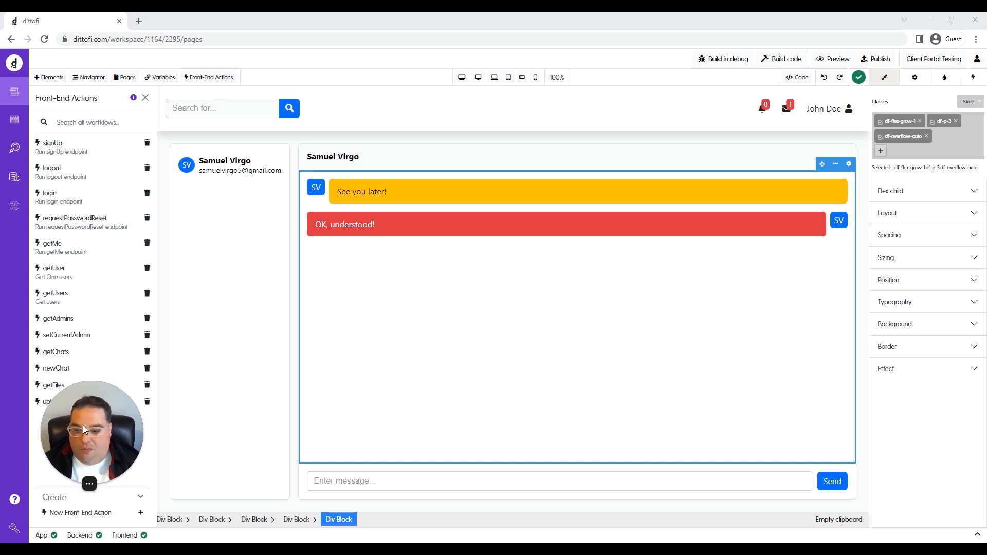
{"action": "left_click", "coordinate": [72, 513]}
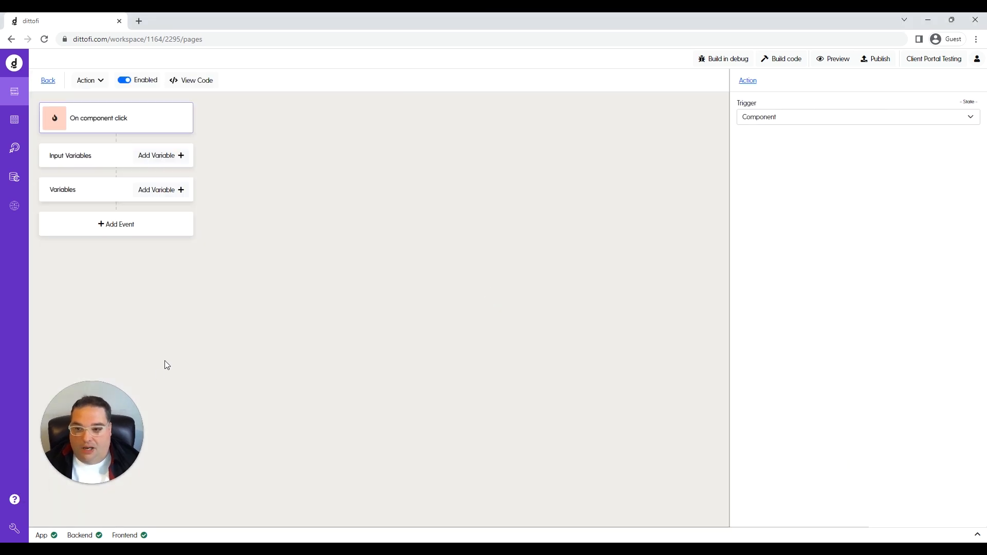
{"action": "left_click", "coordinate": [101, 81]}
{"action": "left_click", "coordinate": [98, 98]}
{"action": "type", "text": "getAllClients"}
{"action": "key", "text": "Return"}
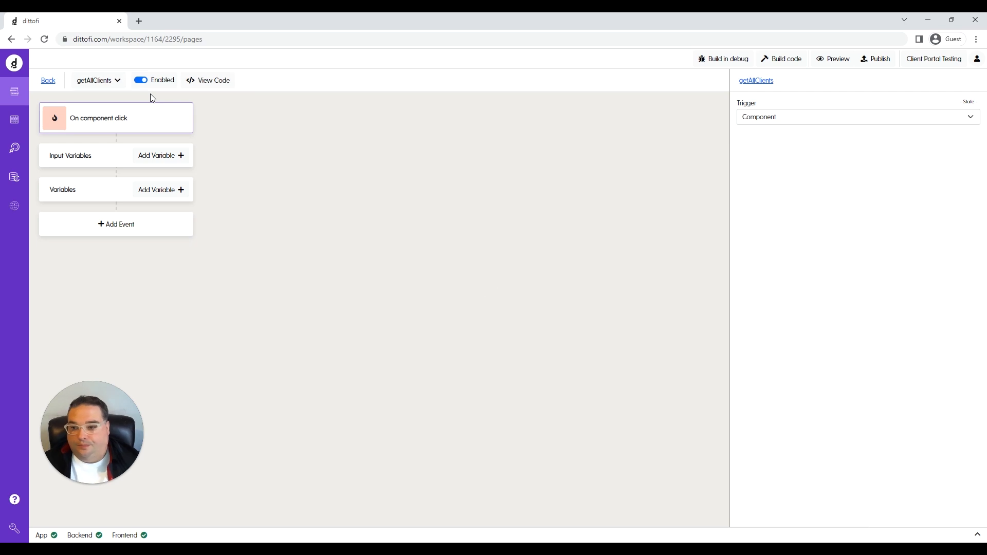
- Add a Run endpoint event described as "Get All Clients" that calls the getAllClients endpoint
{"action": "left_click", "coordinate": [112, 225]}
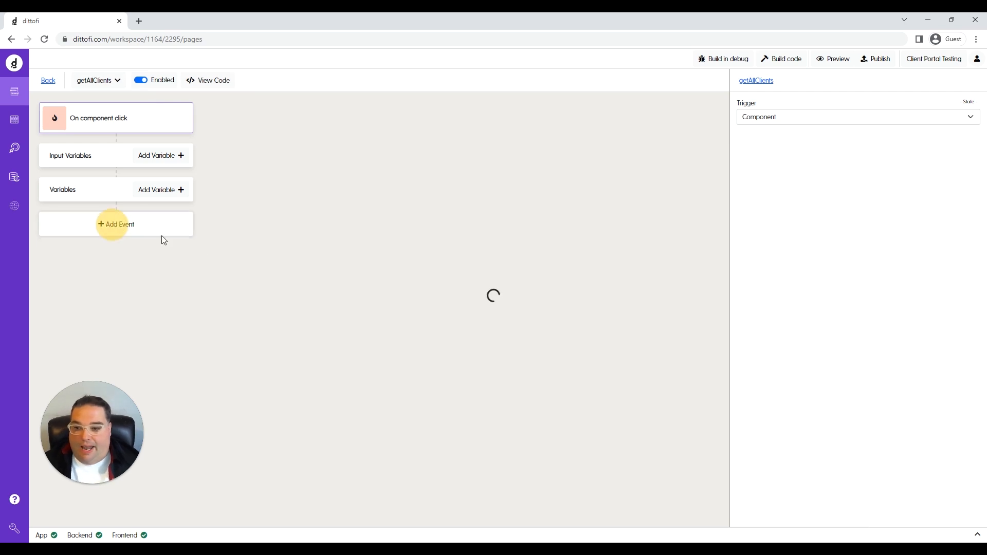
{"action": "left_click", "coordinate": [873, 192]}
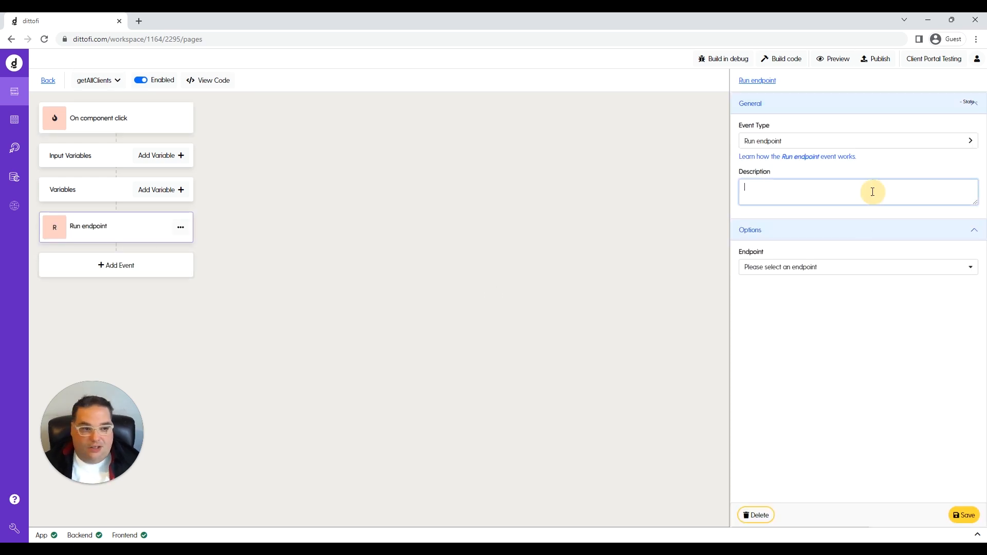
{"action": "type", "text": "Get All Clients"}
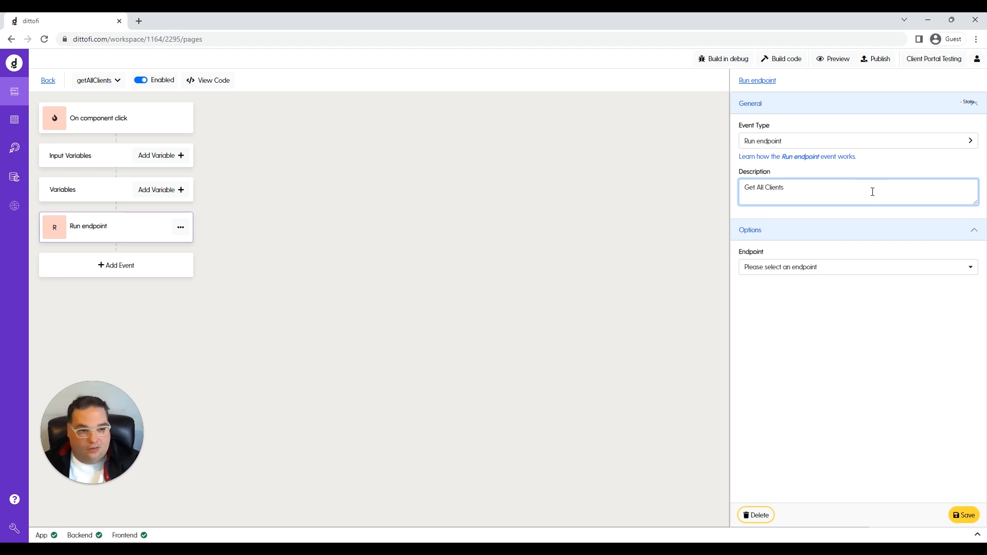
{"action": "left_click", "coordinate": [841, 269]}
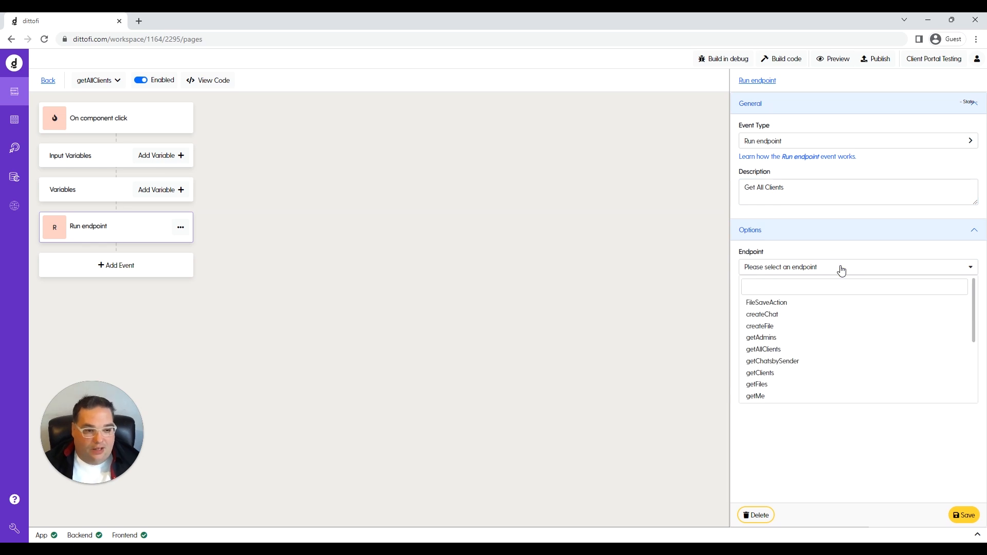
{"action": "left_click", "coordinate": [770, 350]}
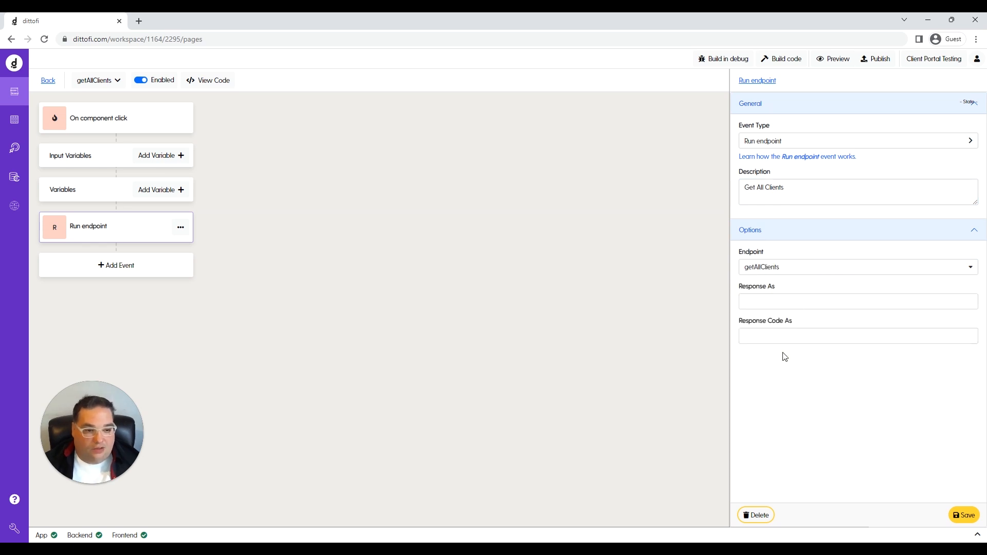
- Set the event's Response As to getAllClientsAS and Response Code As to getAllClientsResponse, and save the event
{"action": "left_click", "coordinate": [750, 300]}
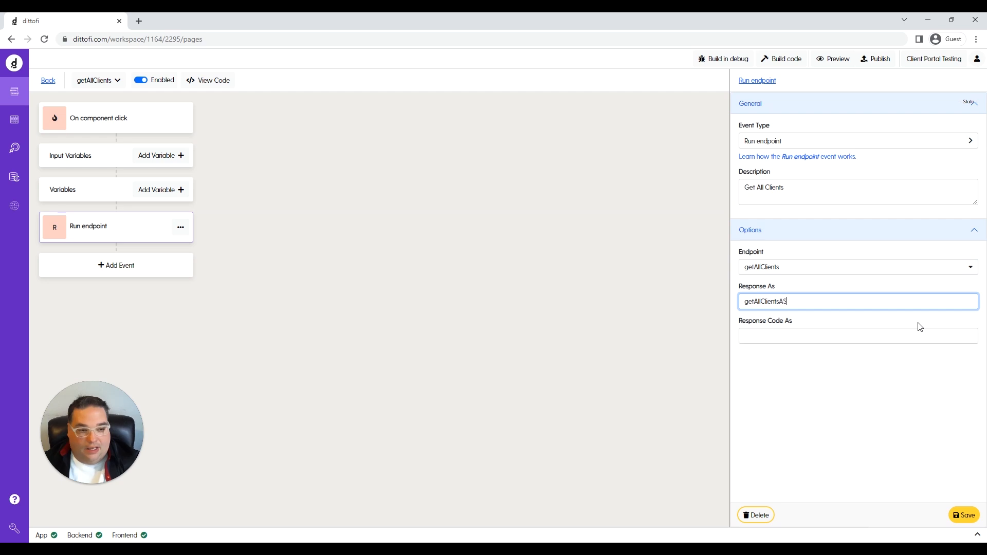
{"action": "left_click", "coordinate": [776, 331]}
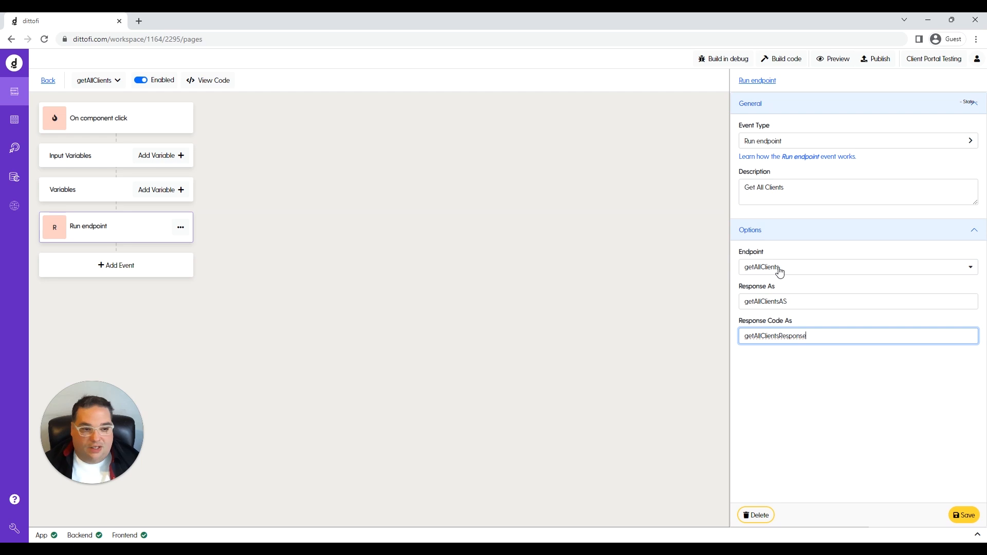
{"action": "left_click_drag", "start_coordinate": [788, 304], "coordinate": [783, 303]}
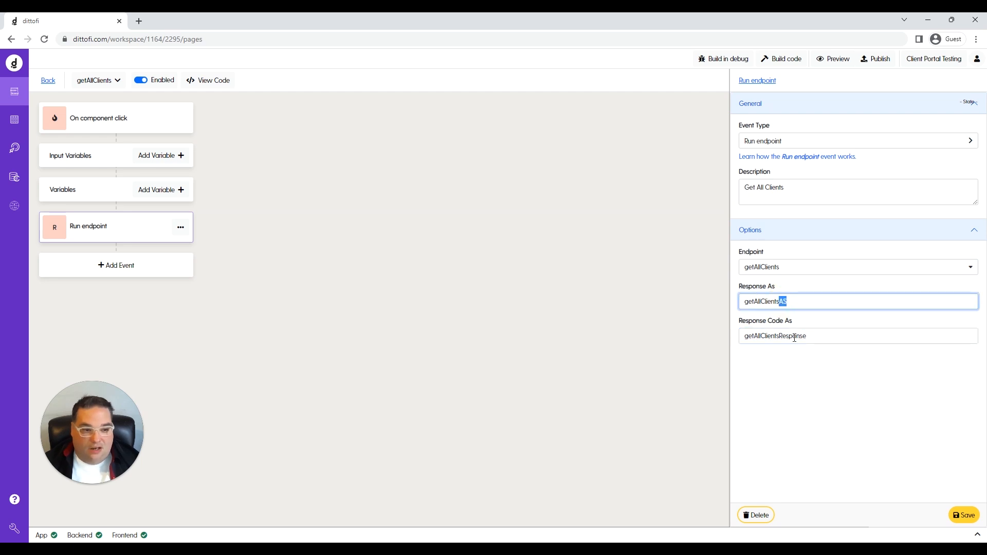
{"action": "left_click_drag", "start_coordinate": [812, 337], "coordinate": [779, 336]}
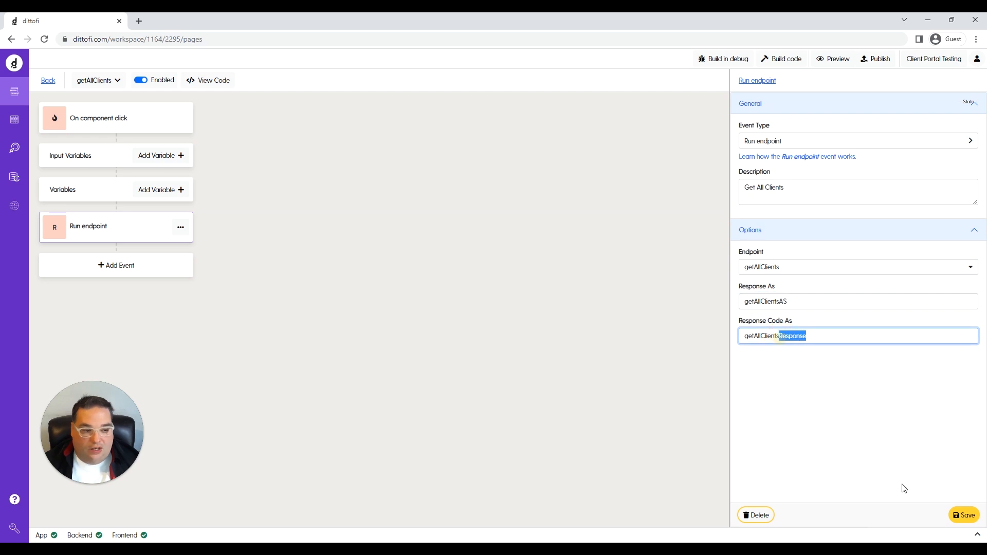
{"action": "left_click", "coordinate": [965, 517]}
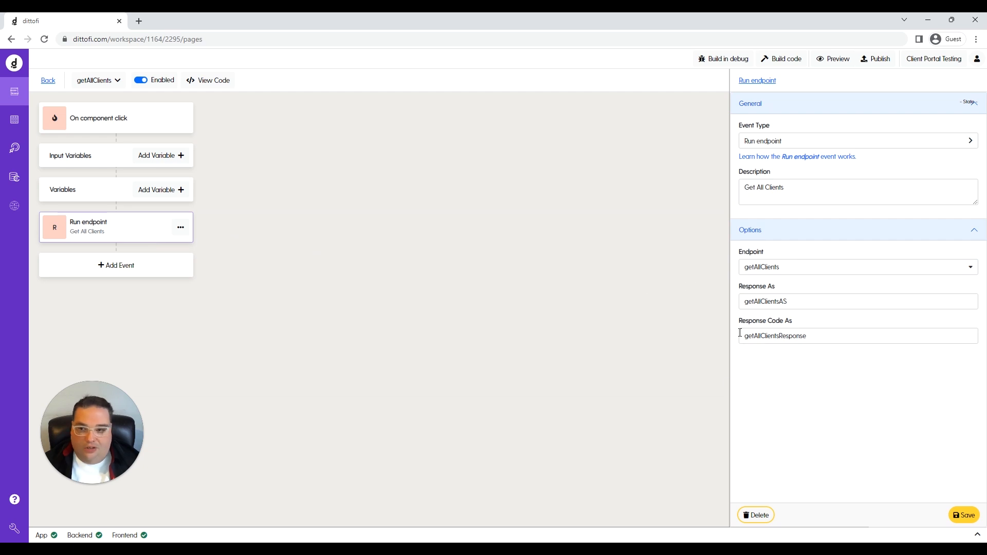
- Start a new app variable of kind Collection based on the users model
{"action": "left_click", "coordinate": [48, 80]}
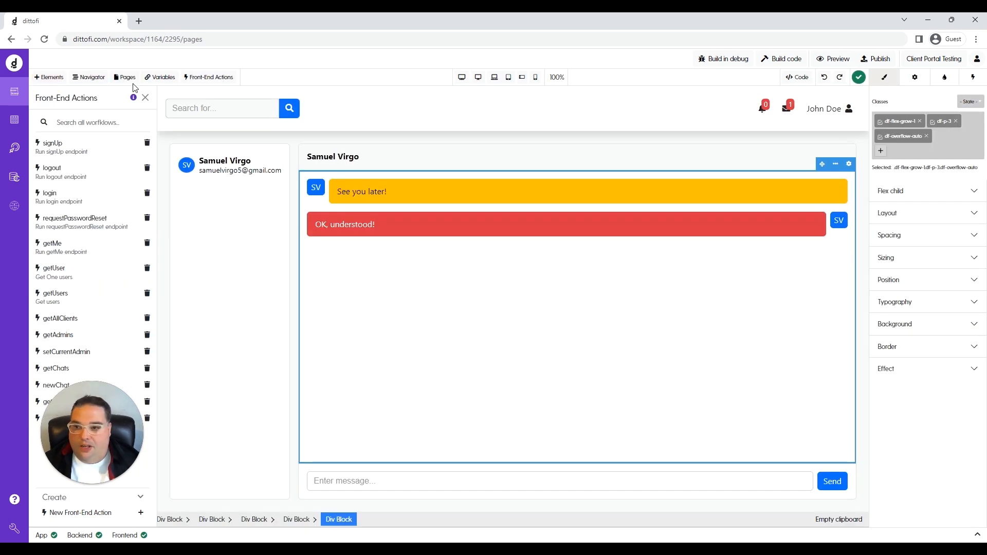
{"action": "left_click", "coordinate": [163, 77]}
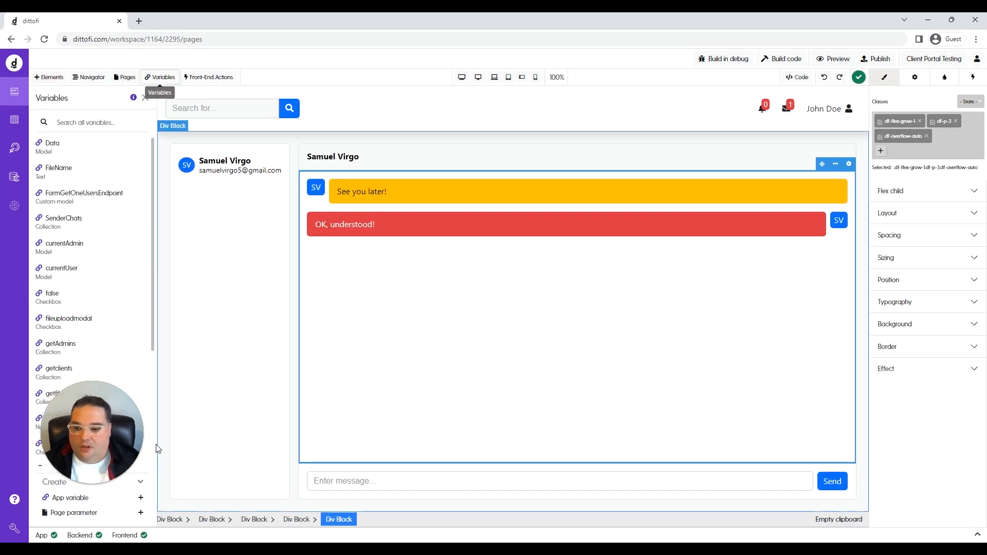
{"action": "left_click", "coordinate": [75, 500]}
{"action": "left_click", "coordinate": [193, 150]}
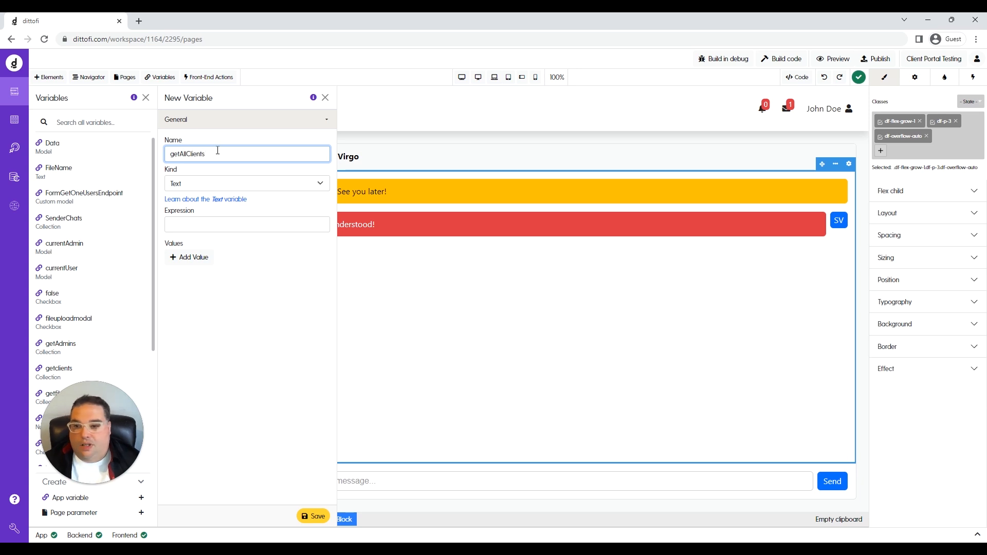
{"action": "key", "text": "Return"}
{"action": "left_click", "coordinate": [200, 187]}
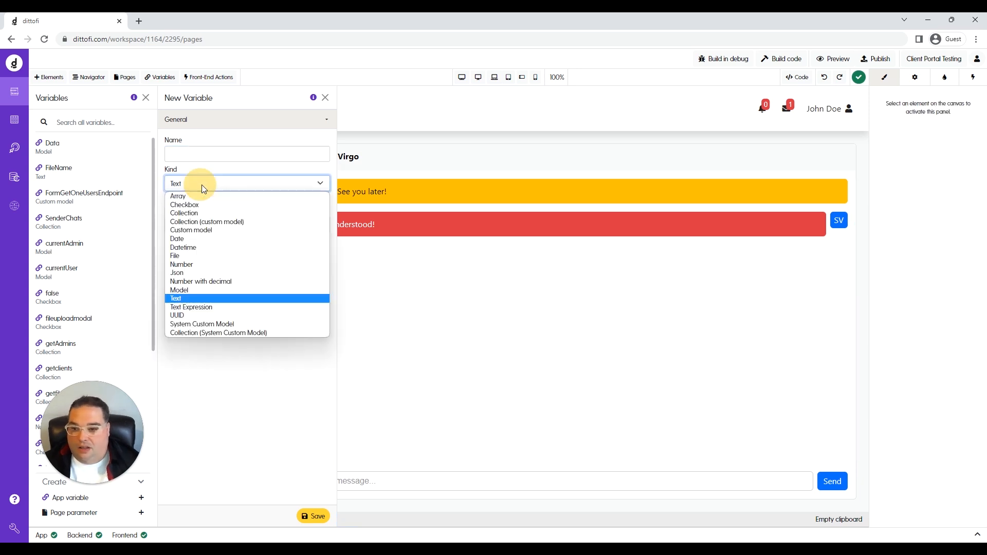
{"action": "left_click", "coordinate": [188, 212]}
{"action": "left_click", "coordinate": [210, 229]}
{"action": "left_click", "coordinate": [195, 285]}
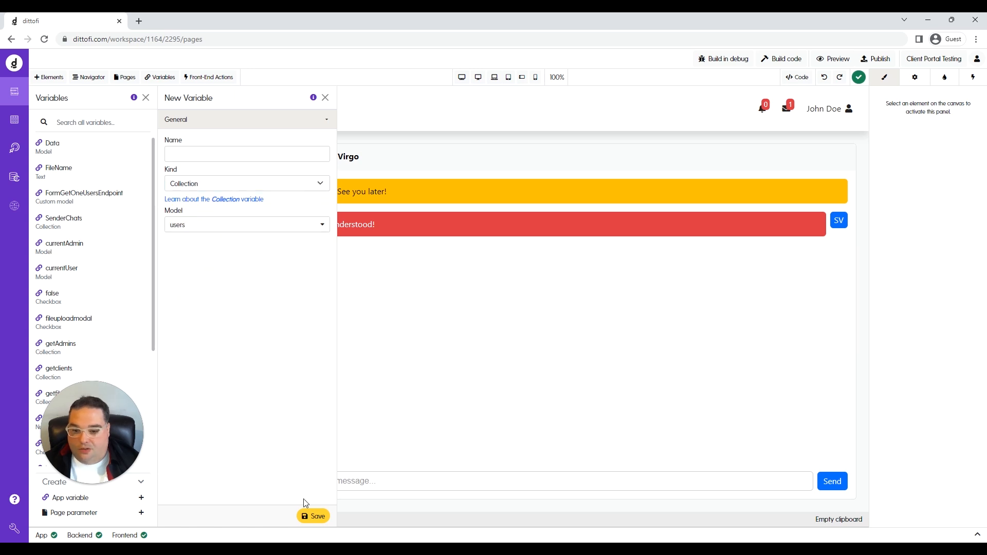
- Name the new collection variable getAllClients and save it
{"action": "left_click", "coordinate": [311, 518]}
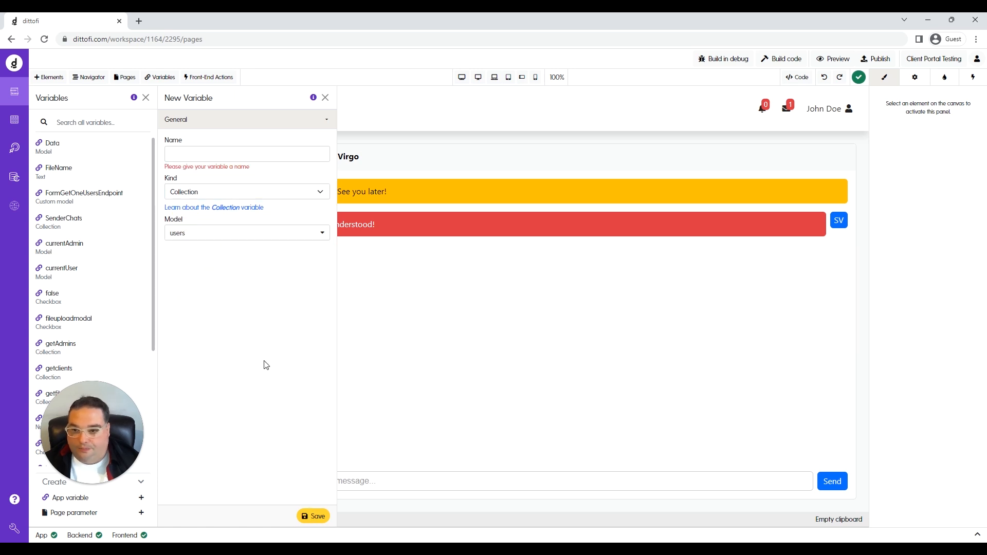
{"action": "left_click", "coordinate": [198, 156]}
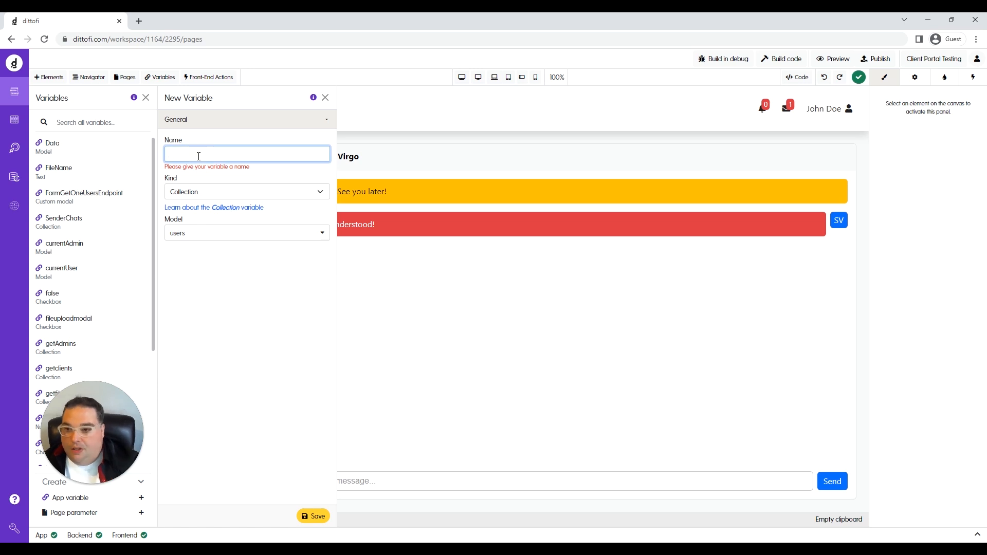
{"action": "type", "text": "getAllClients"}
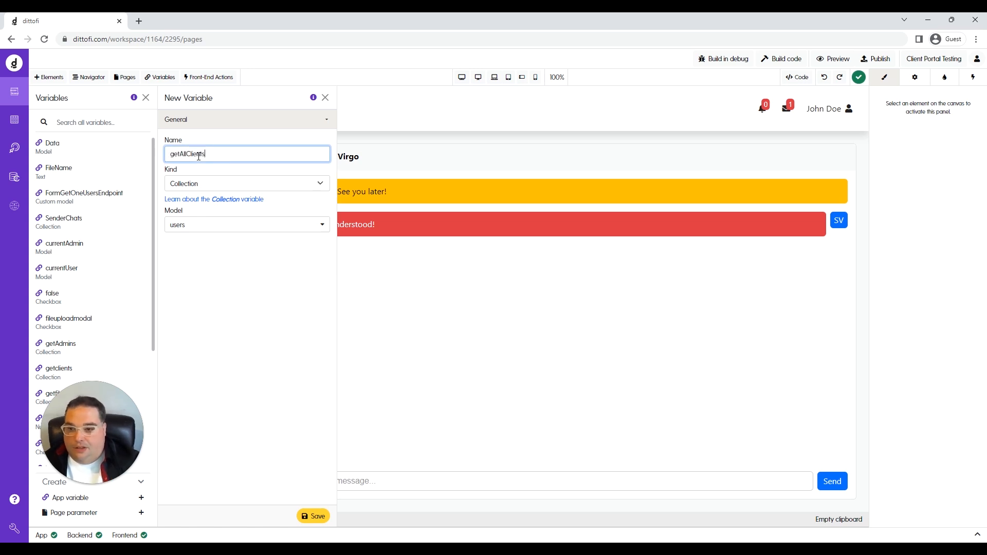
{"action": "left_click", "coordinate": [318, 520]}
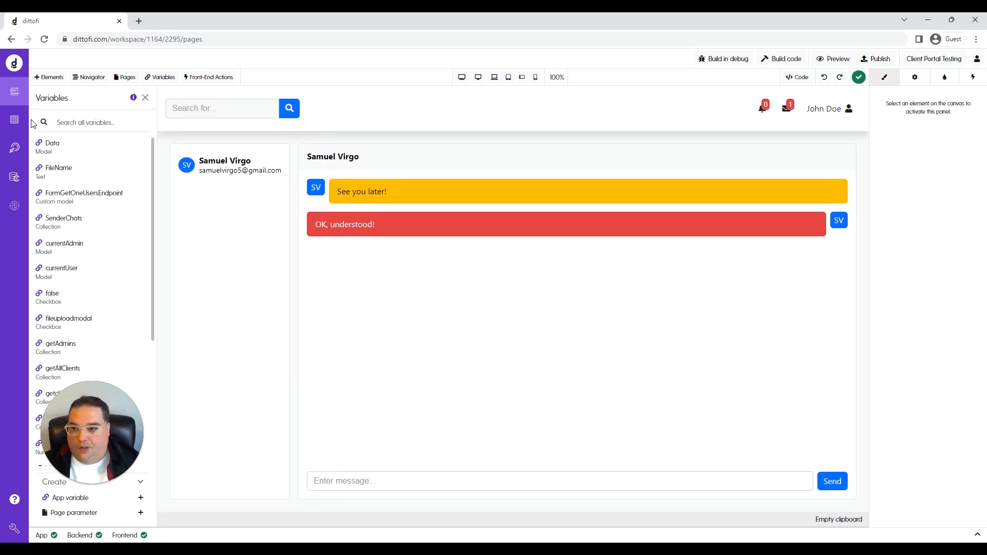
- Open the getAllClients front-end action and check the Response As name of its Get All Clients event
{"action": "left_click", "coordinate": [208, 77]}
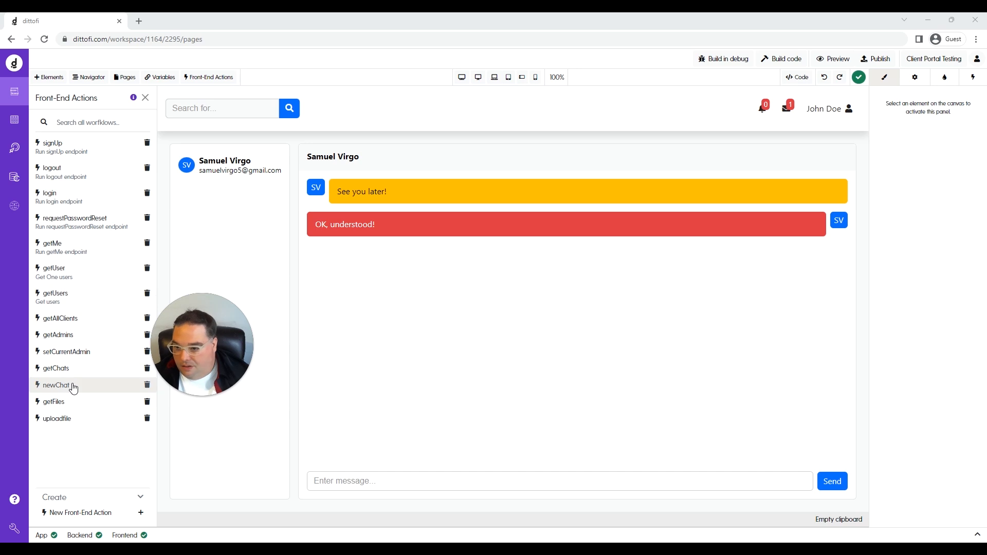
{"action": "left_click", "coordinate": [61, 319]}
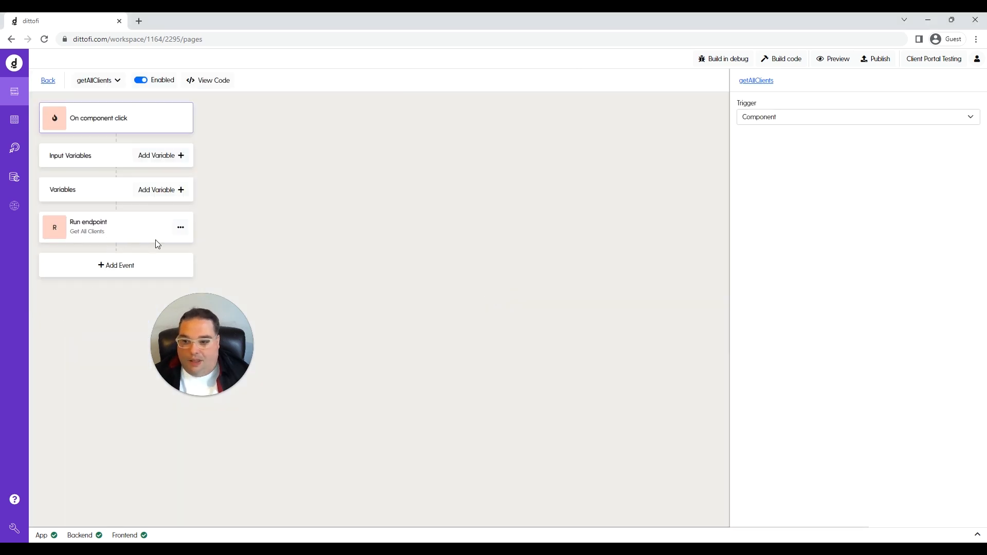
{"action": "left_click", "coordinate": [88, 234]}
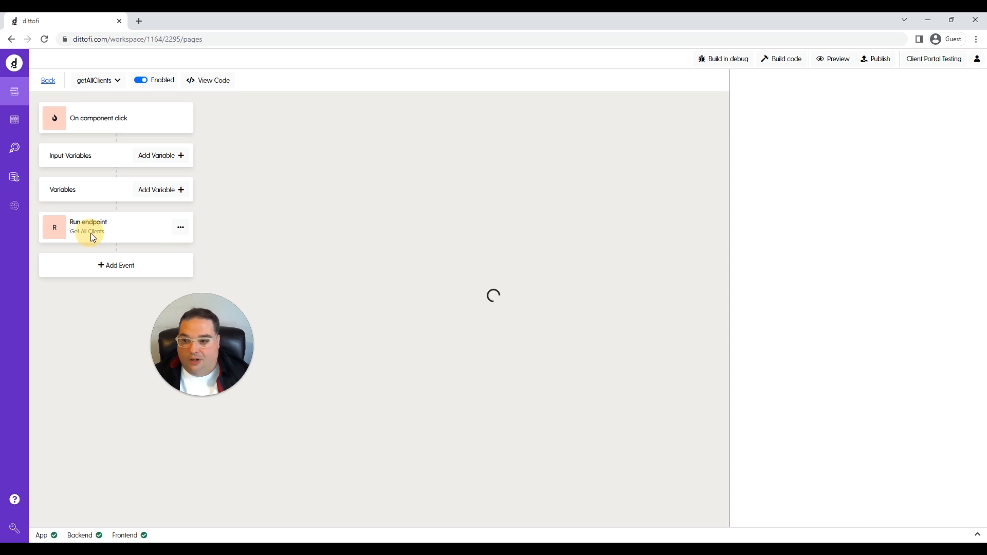
{"action": "left_click", "coordinate": [794, 303]}
{"action": "left_click_drag", "start_coordinate": [794, 303], "coordinate": [727, 306]}
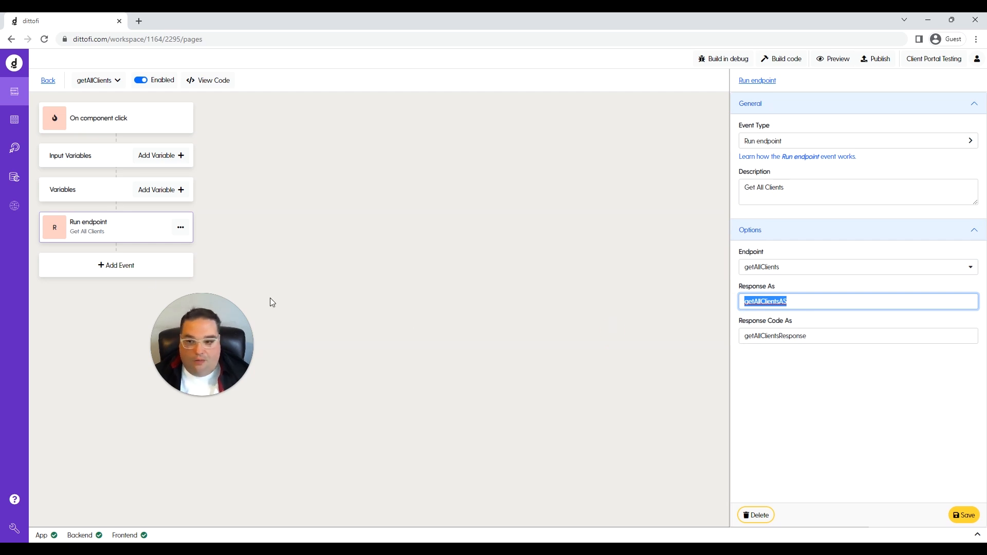
- Add another event below the Get All Clients event and choose Condition as its type
{"action": "left_click", "coordinate": [123, 272]}
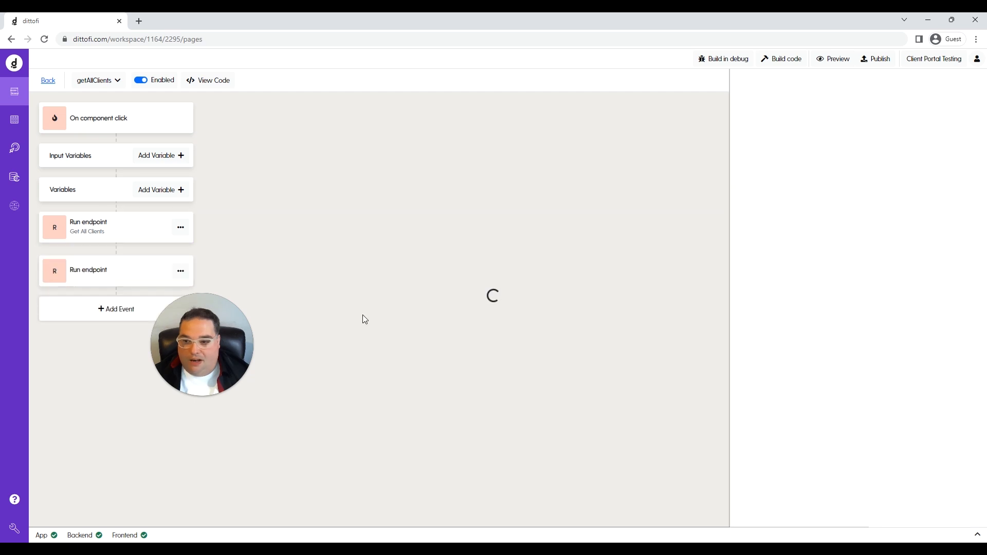
{"action": "left_click", "coordinate": [800, 142]}
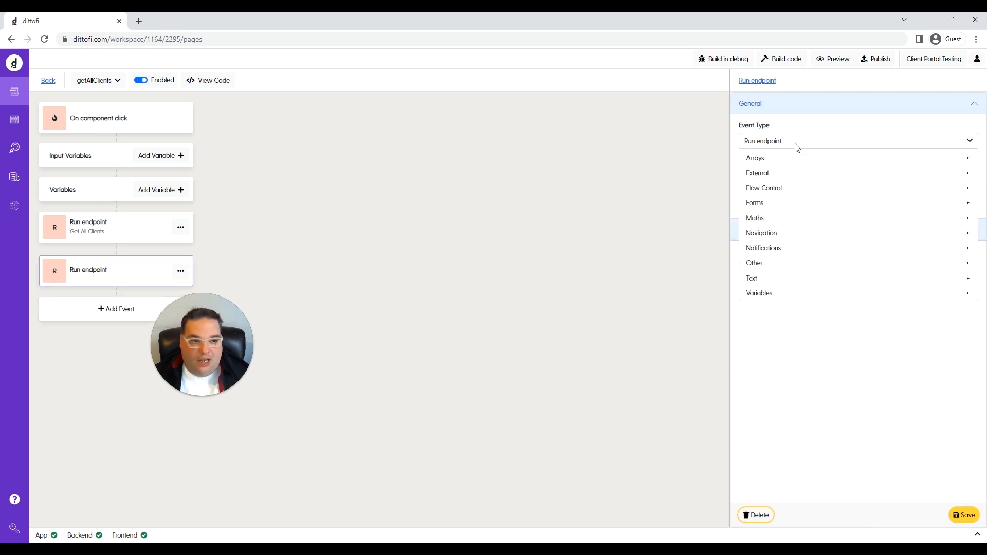
{"action": "mouse_move", "coordinate": [776, 189]}
{"action": "left_click", "coordinate": [692, 190]}
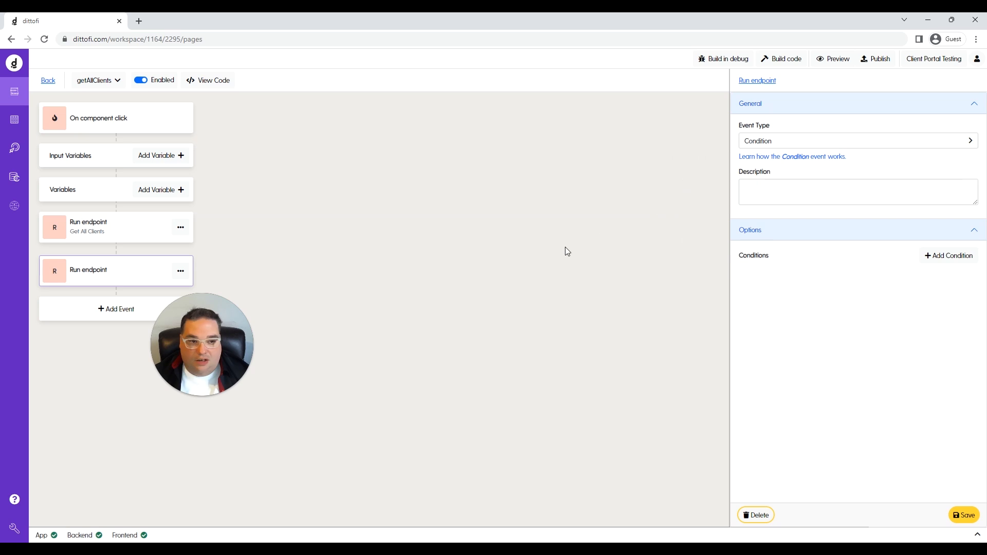
- Review the Get All Clients event's response settings and the code and body returned by the backend getAllClients action
{"action": "left_click", "coordinate": [80, 226]}
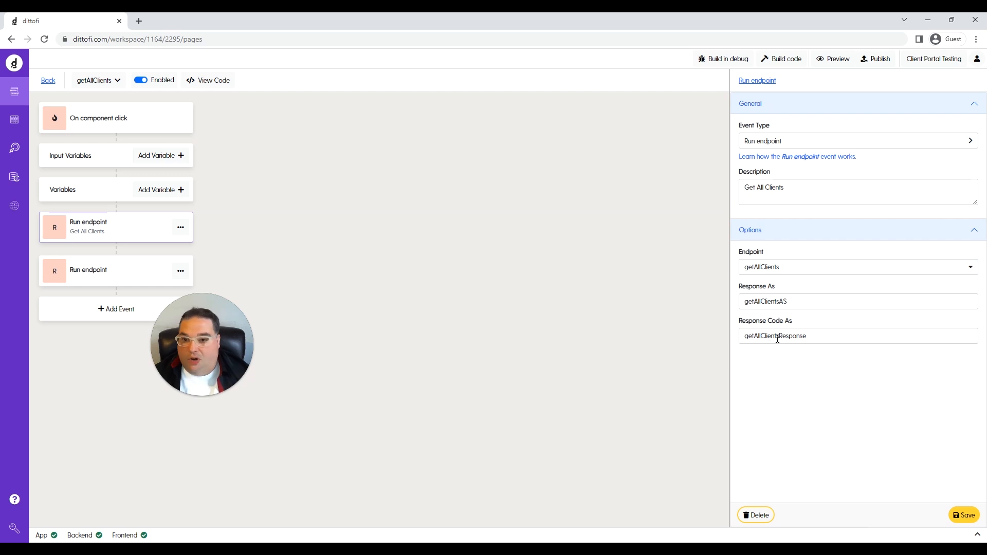
{"action": "left_click", "coordinate": [11, 153]}
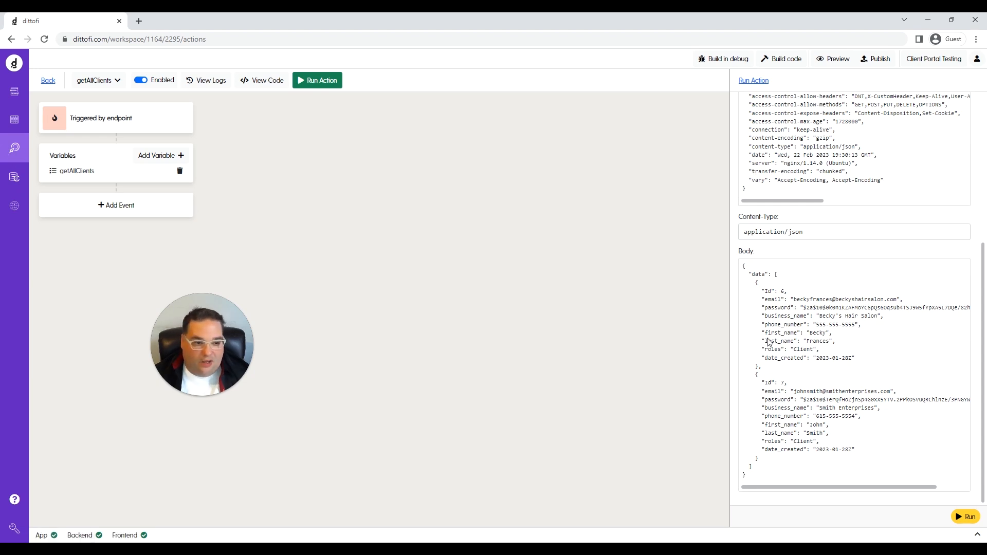
{"action": "scroll", "coordinate": [802, 362], "scroll_direction": "up", "scroll_amount": 5}
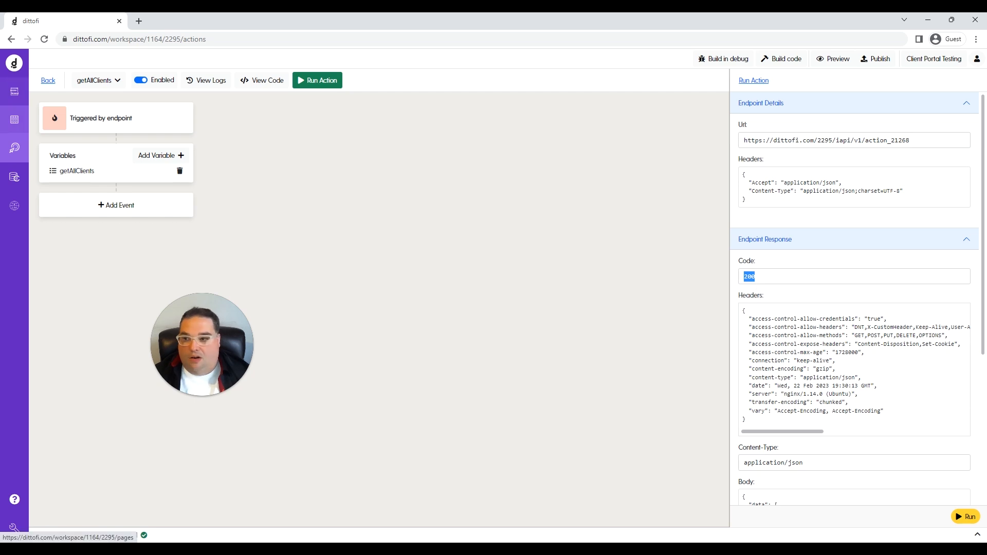
{"action": "left_click", "coordinate": [5, 97]}
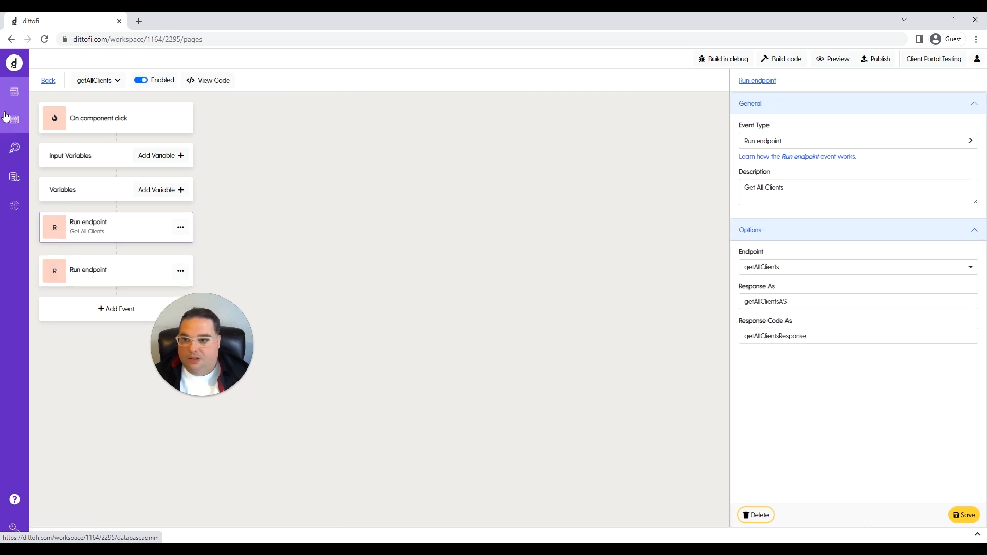
- Reopen the unsaved second event of the front-end action and change its event type to Condition
{"action": "left_click", "coordinate": [114, 275]}
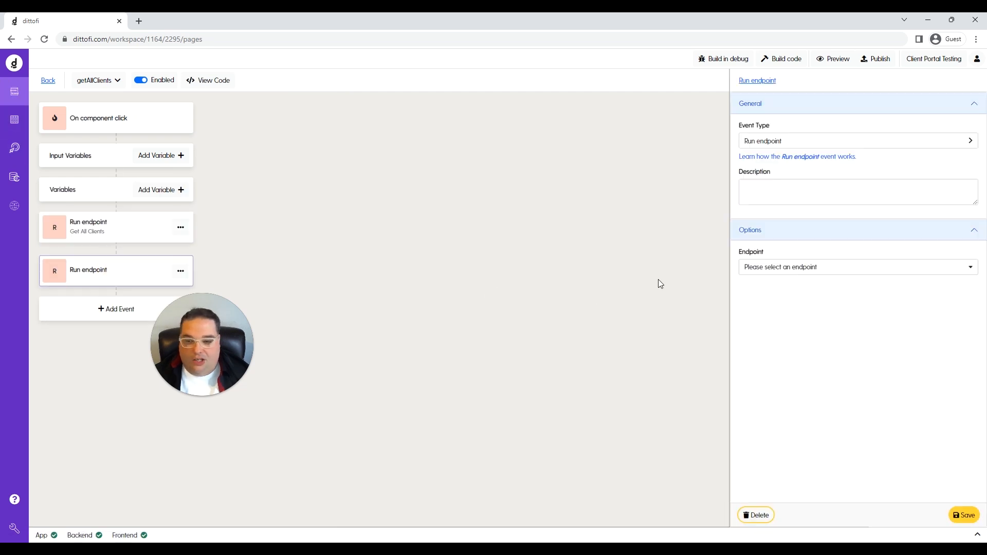
{"action": "left_click", "coordinate": [759, 145]}
{"action": "mouse_move", "coordinate": [760, 188]}
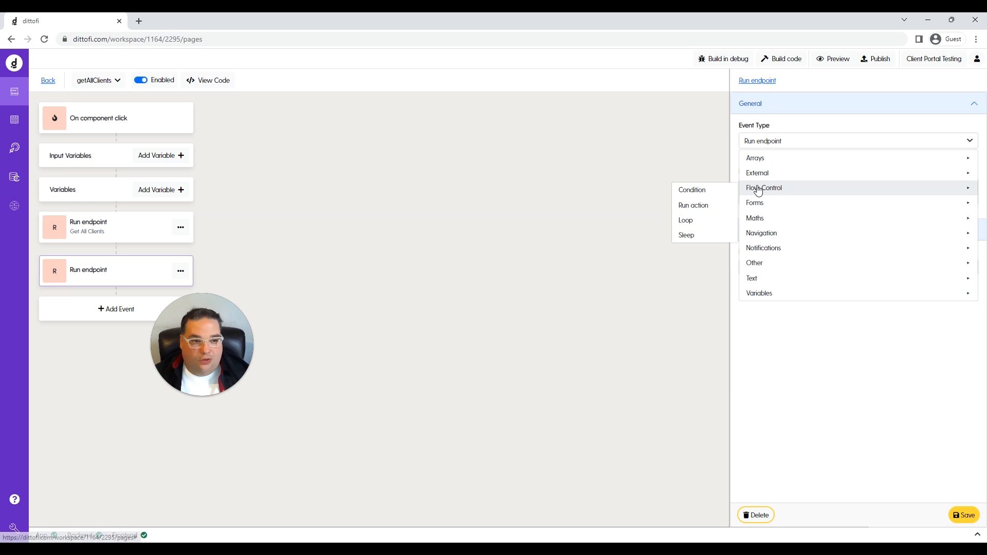
{"action": "left_click", "coordinate": [717, 189]}
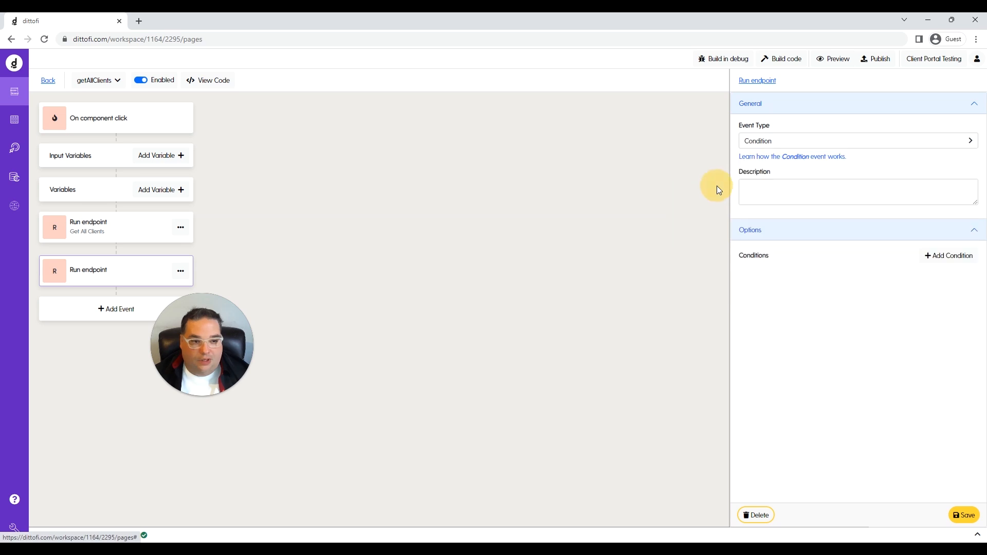
- Add a condition whose first operand is the event variable getAllClientsResponse
{"action": "left_click", "coordinate": [949, 260]}
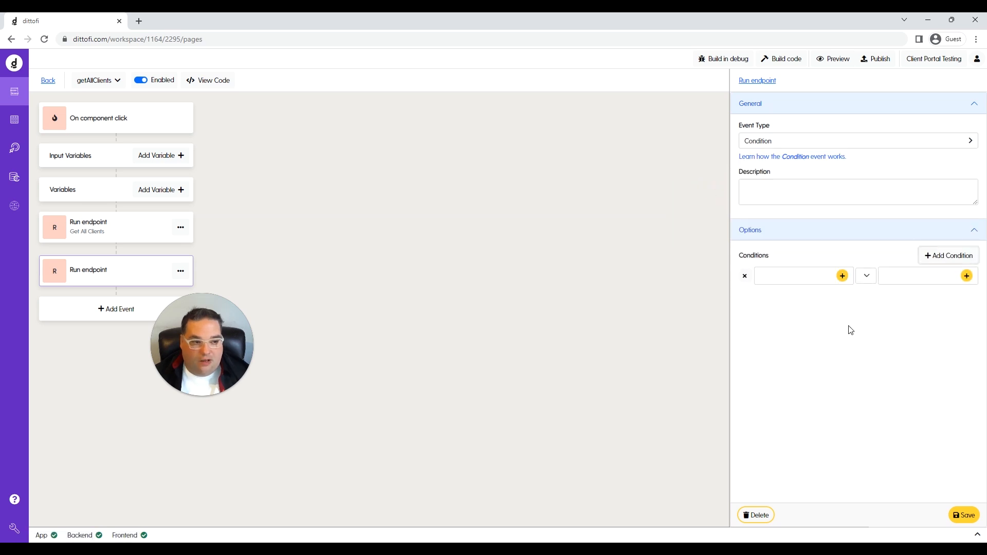
{"action": "left_click", "coordinate": [842, 277]}
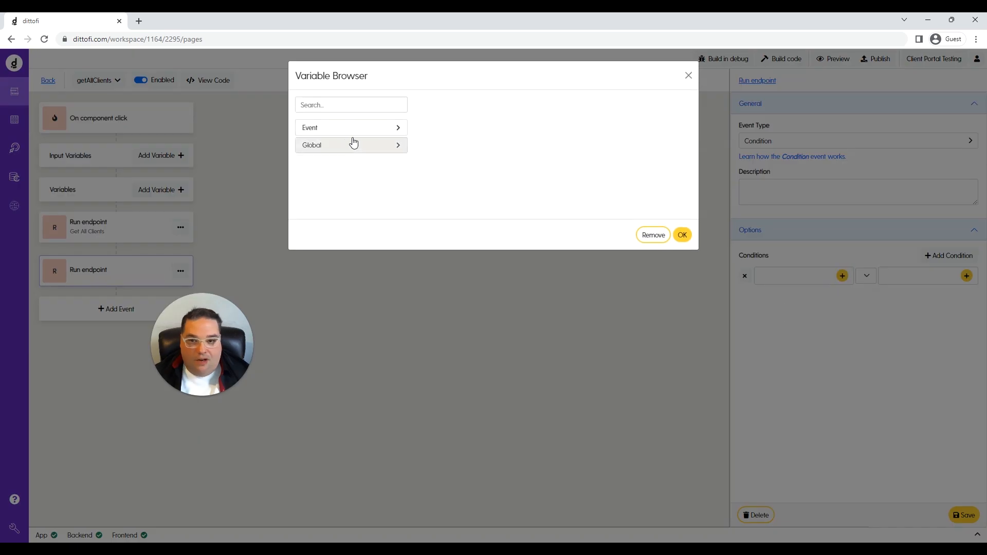
{"action": "left_click", "coordinate": [336, 133]}
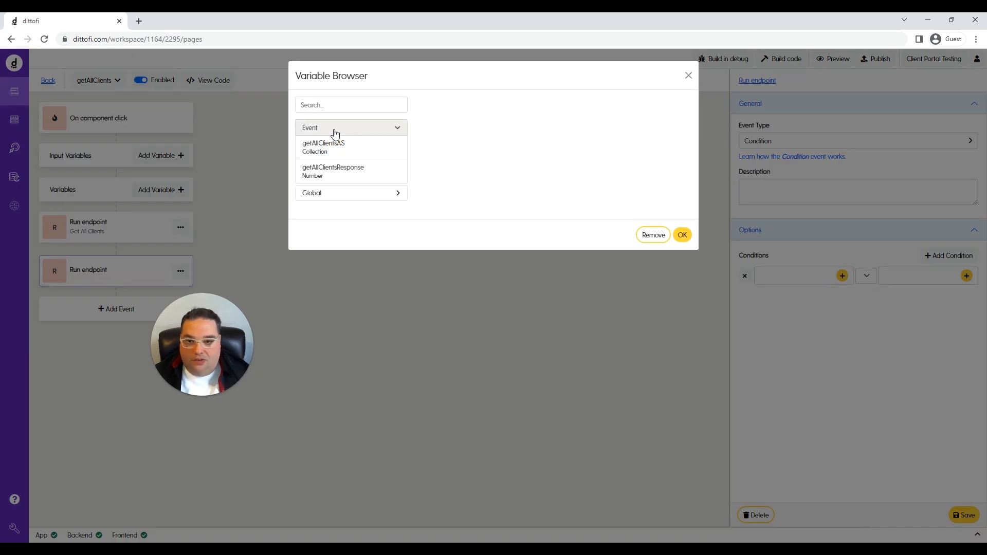
{"action": "left_click", "coordinate": [357, 178]}
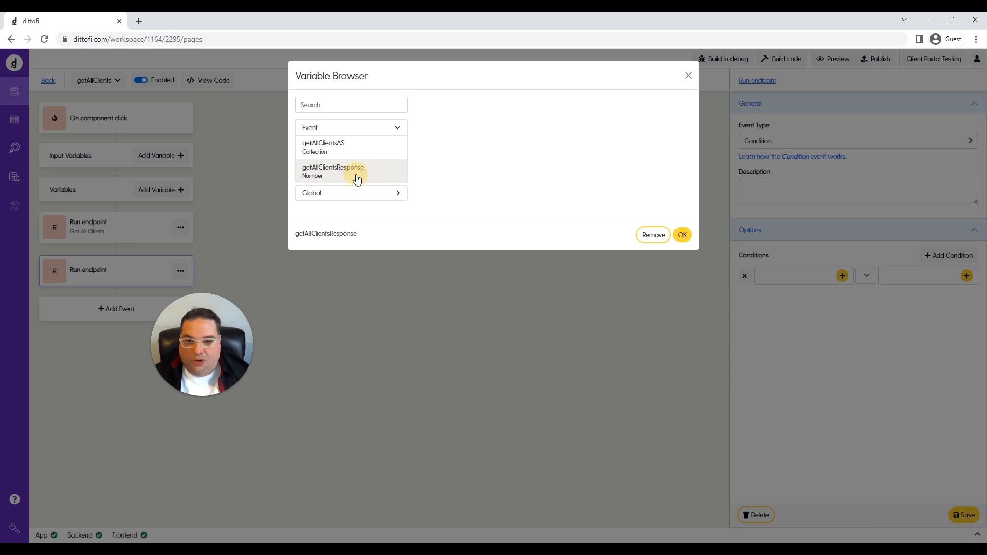
{"action": "left_click", "coordinate": [682, 235]}
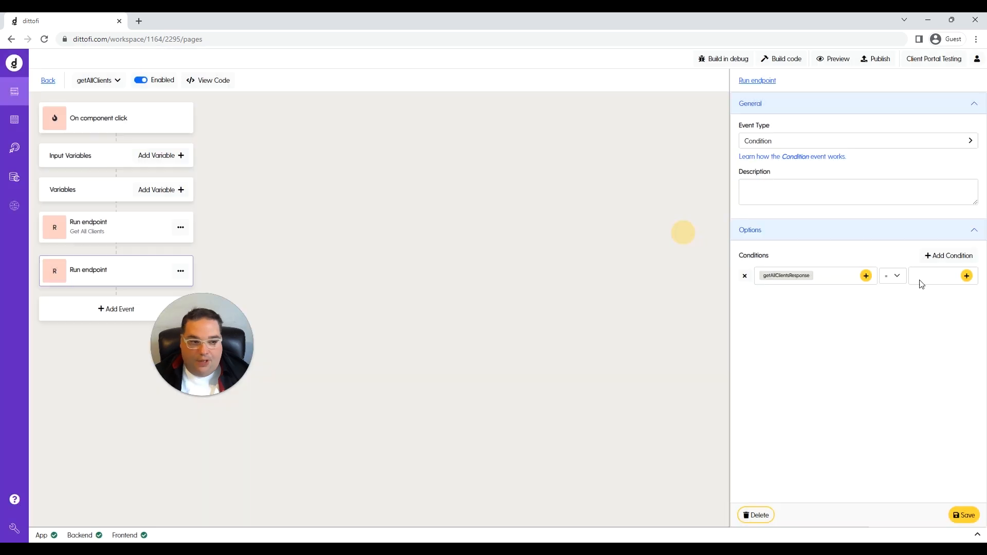
- Compare the condition against the httpSuccessCode variable and save the event
{"action": "left_click", "coordinate": [967, 276]}
{"action": "left_click", "coordinate": [329, 107]}
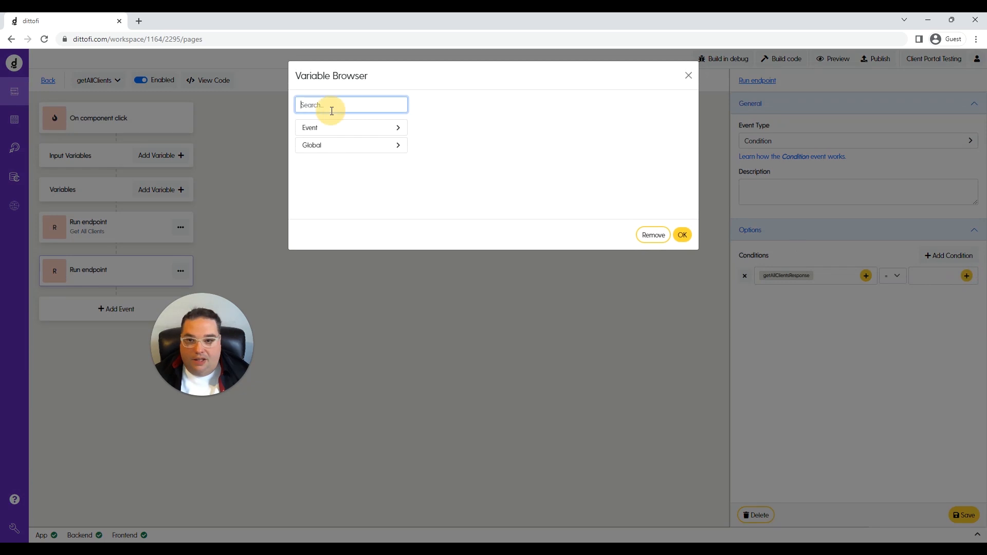
{"action": "type", "text": "http"}
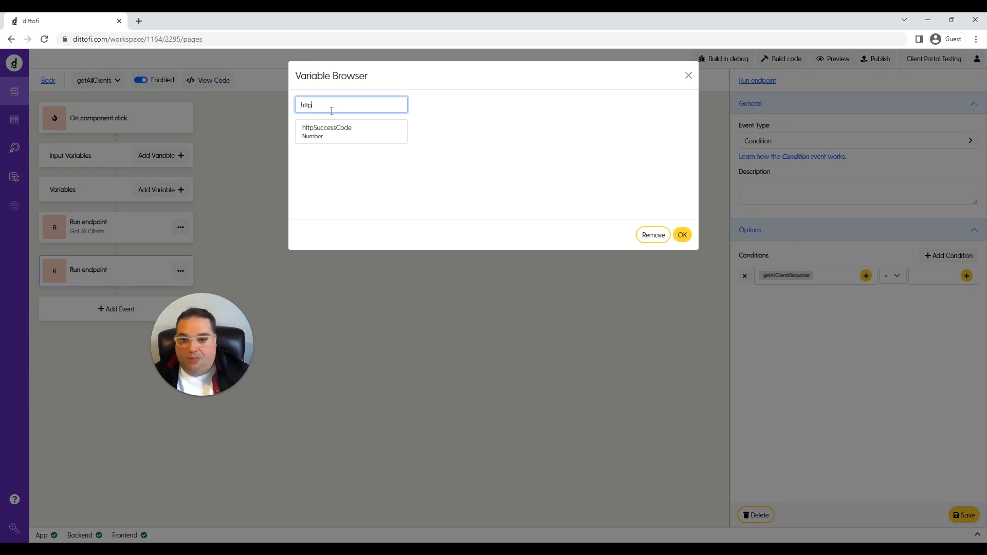
{"action": "left_click", "coordinate": [320, 137]}
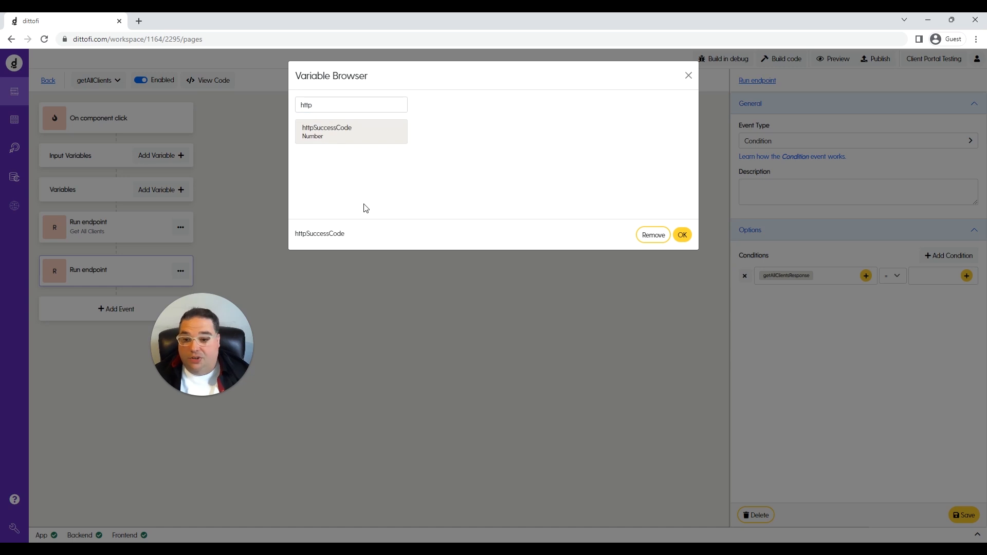
{"action": "left_click", "coordinate": [681, 235]}
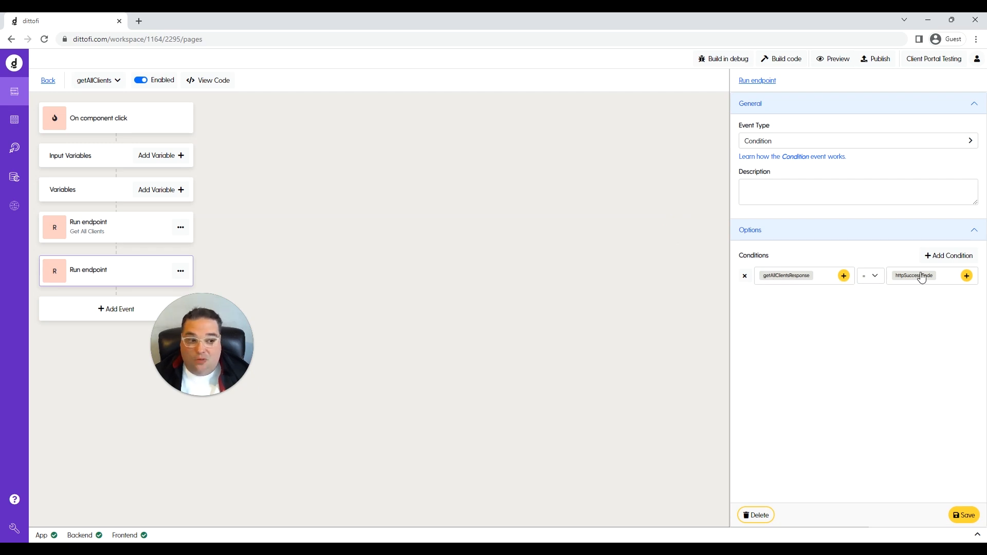
{"action": "left_click", "coordinate": [964, 515]}
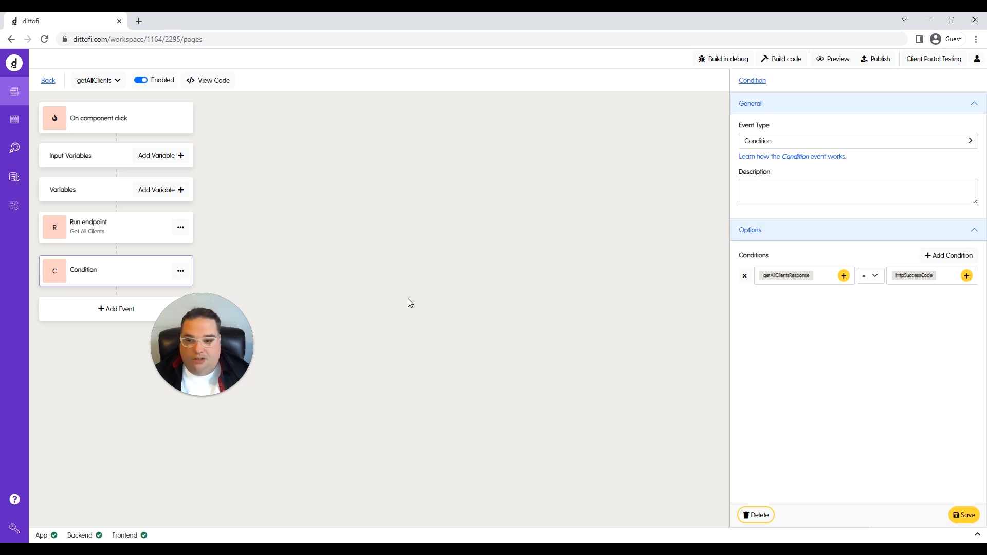
- Describe the Condition event as "Make sure response code is 200" and save it
{"action": "left_click", "coordinate": [808, 193]}
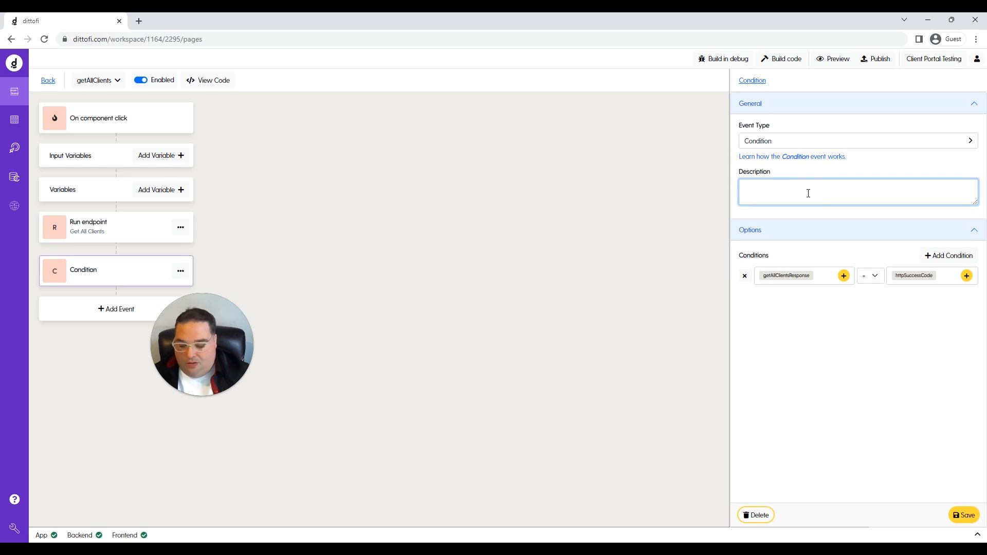
{"action": "type", "text": "Make sure "}
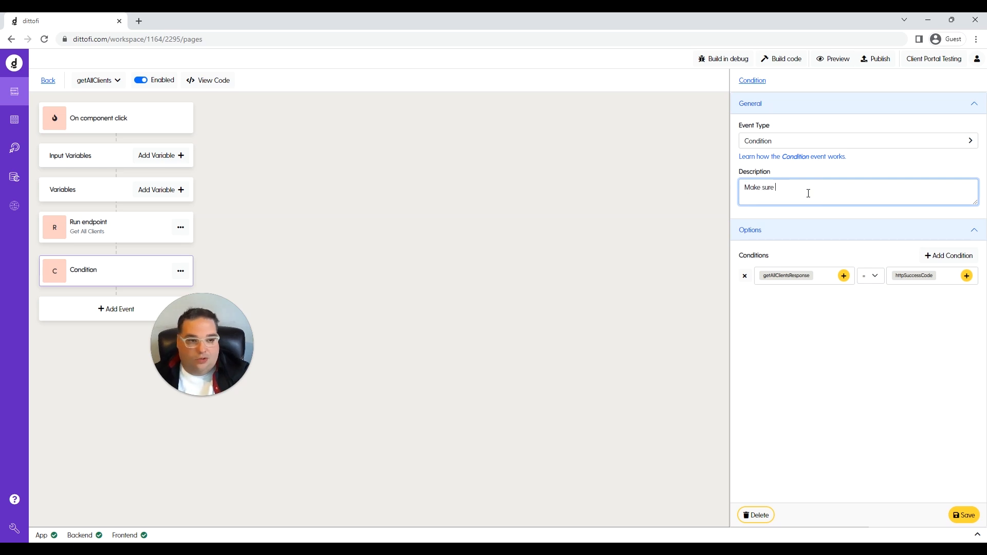
{"action": "type", "text": "response code is 200"}
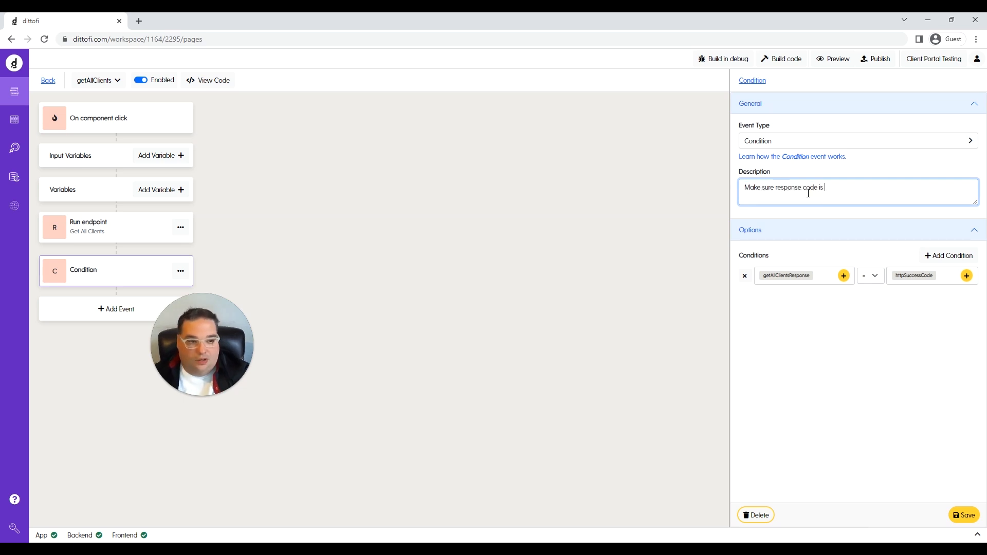
{"action": "left_click", "coordinate": [966, 515]}
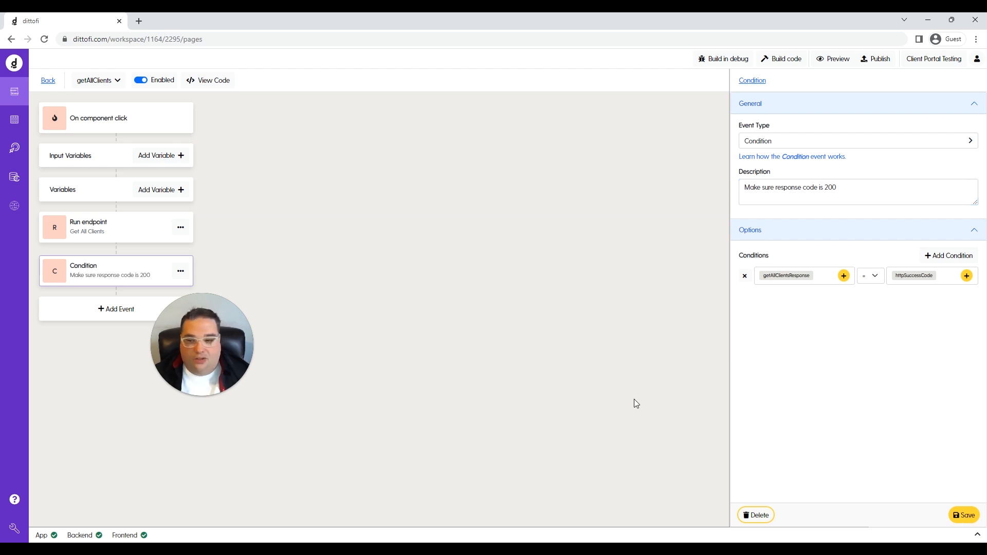
{"action": "left_click_drag", "start_coordinate": [226, 313], "coordinate": [109, 400]}
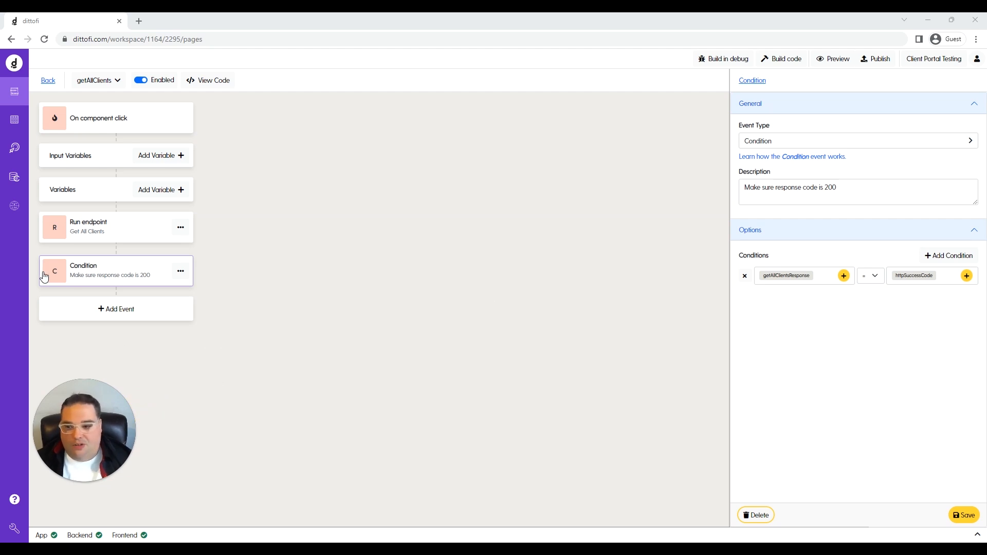
- Add an event inside the Condition event and choose Set field as its type
{"action": "left_click", "coordinate": [181, 273]}
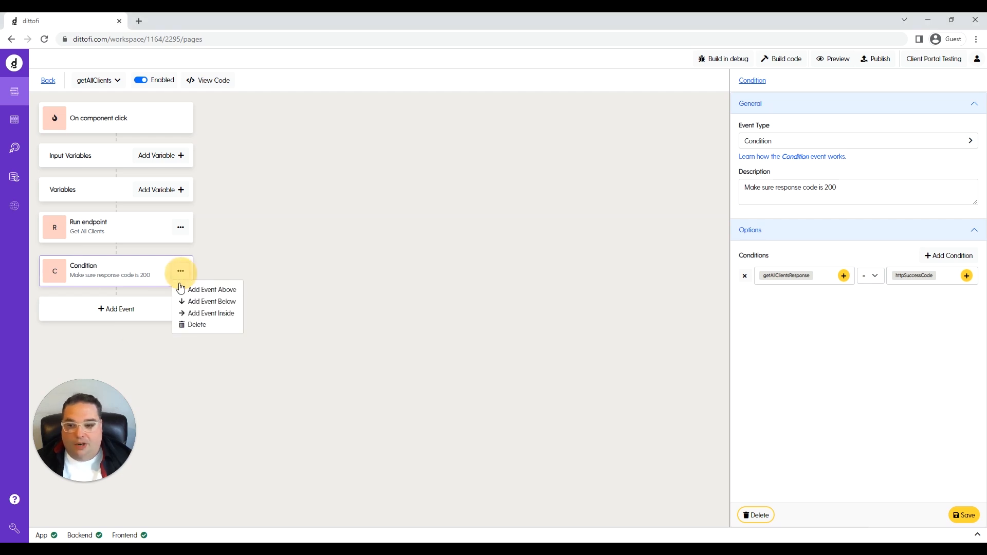
{"action": "left_click", "coordinate": [200, 314]}
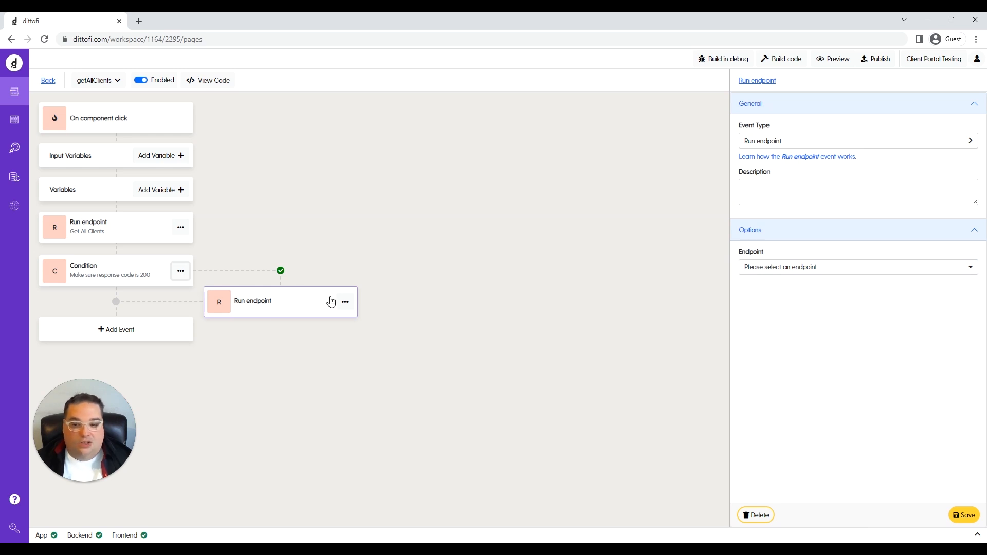
{"action": "left_click", "coordinate": [767, 141]}
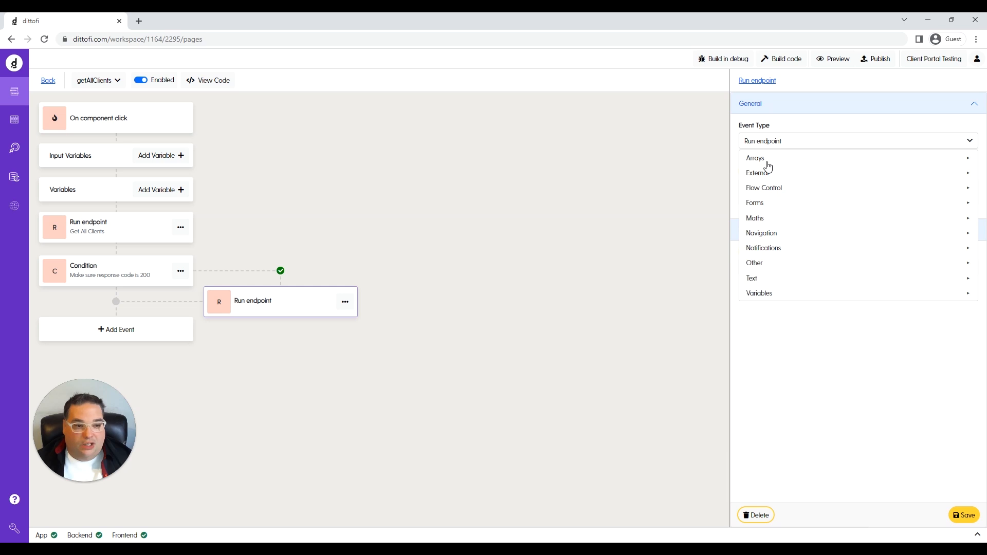
{"action": "mouse_move", "coordinate": [765, 294]}
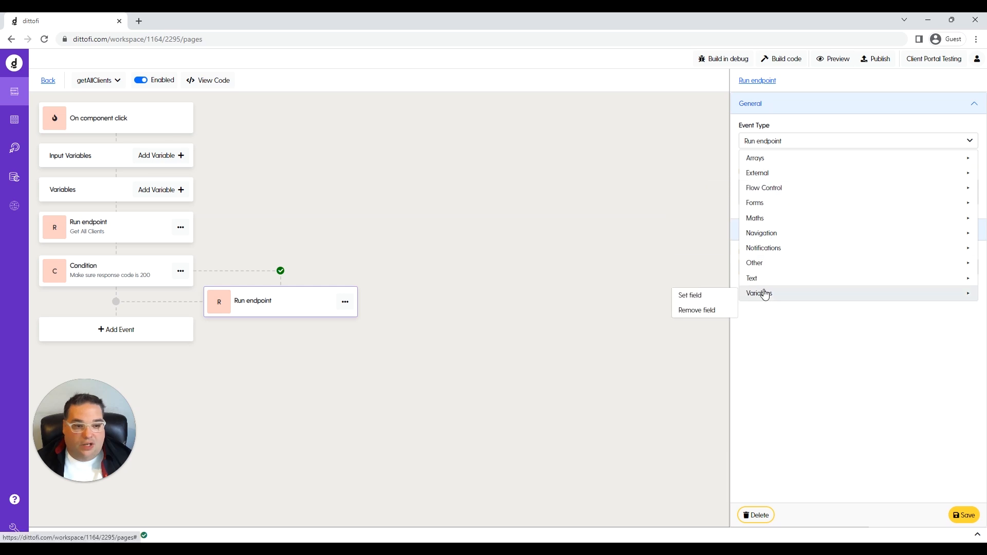
{"action": "left_click", "coordinate": [717, 295]}
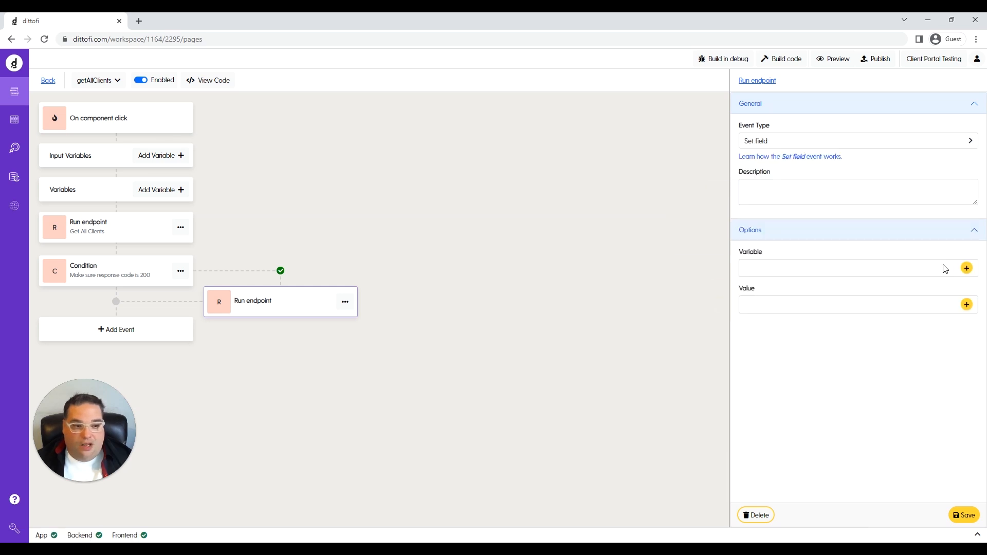
- Set the Set field event's target variable to the getAllClients collection
{"action": "left_click", "coordinate": [967, 268]}
{"action": "left_click", "coordinate": [324, 105]}
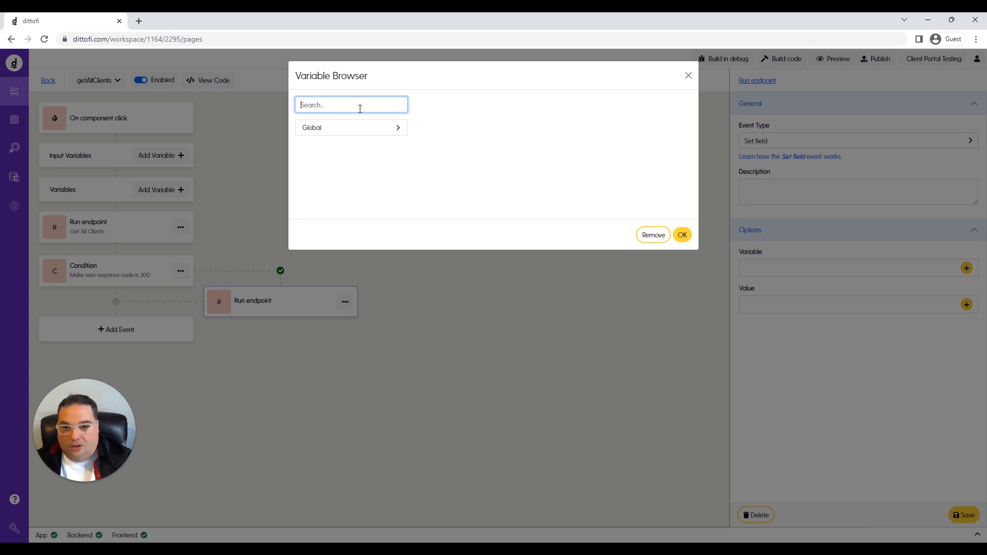
{"action": "type", "text": "getall"}
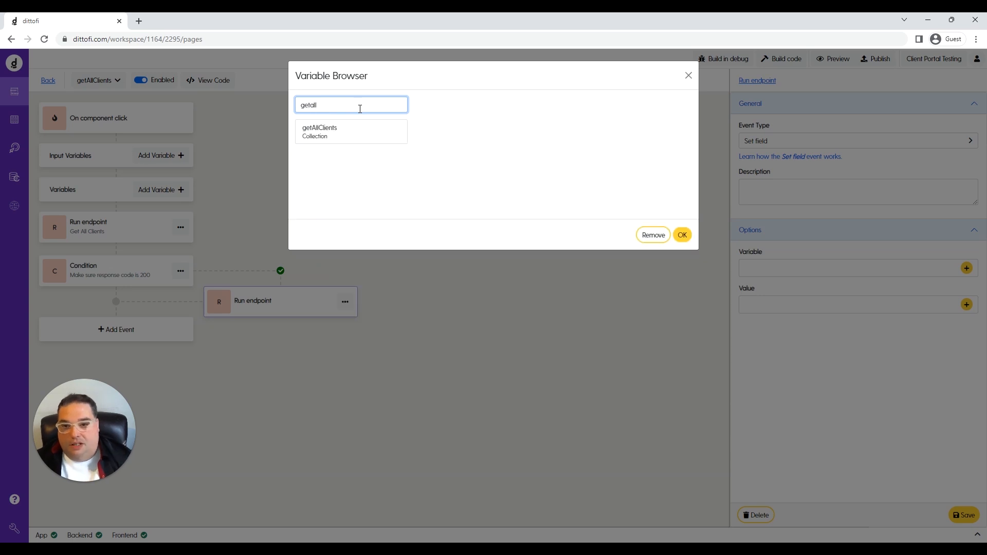
{"action": "left_click", "coordinate": [353, 135]}
{"action": "left_click", "coordinate": [682, 234]}
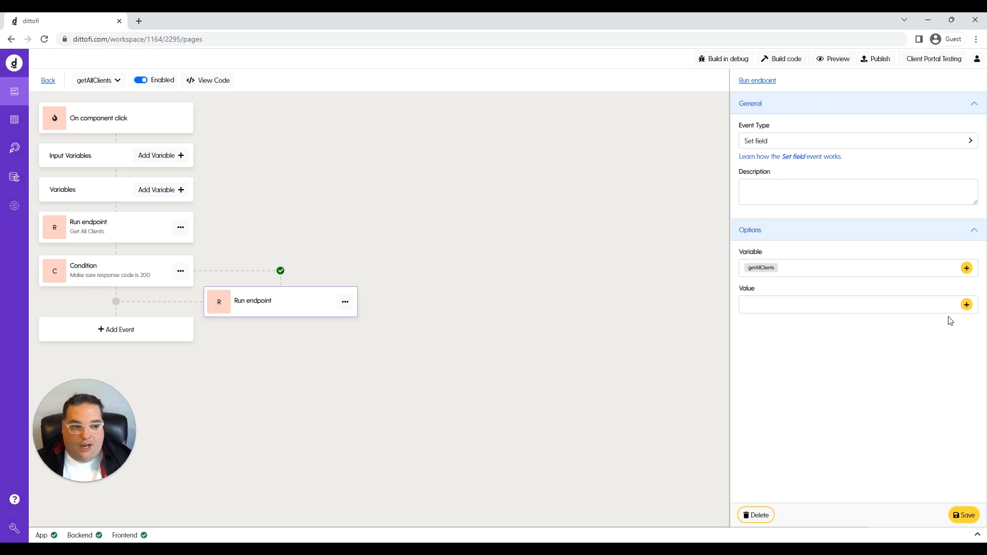
- Use the event variable getAllClientsAS as the Set field event's value and save the event
{"action": "left_click", "coordinate": [966, 305]}
{"action": "left_click", "coordinate": [352, 131]}
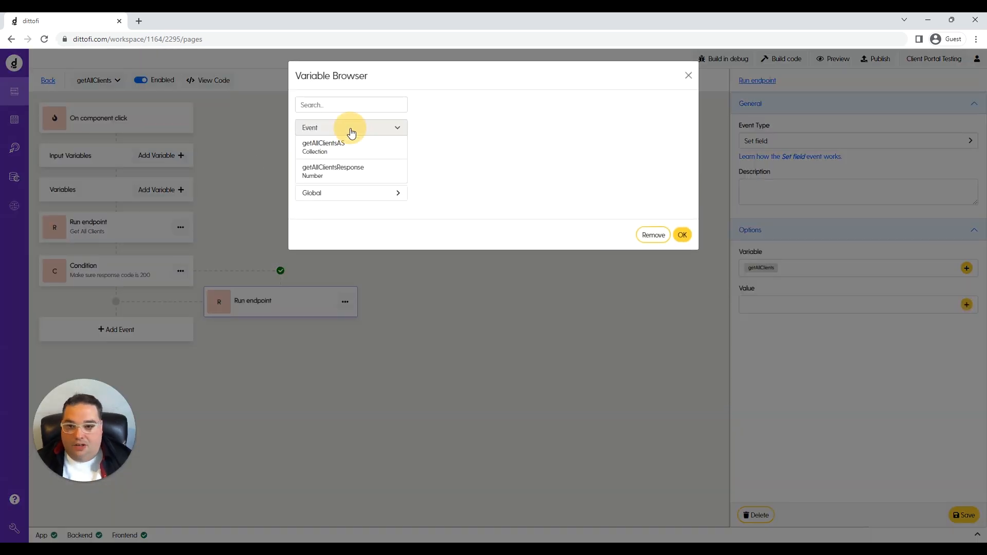
{"action": "left_click", "coordinate": [327, 148]}
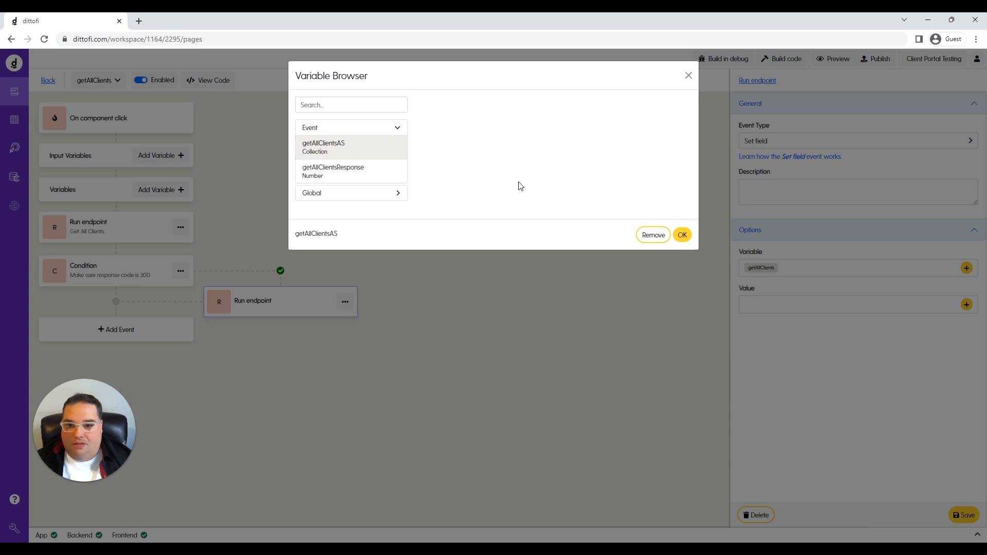
{"action": "left_click", "coordinate": [683, 236]}
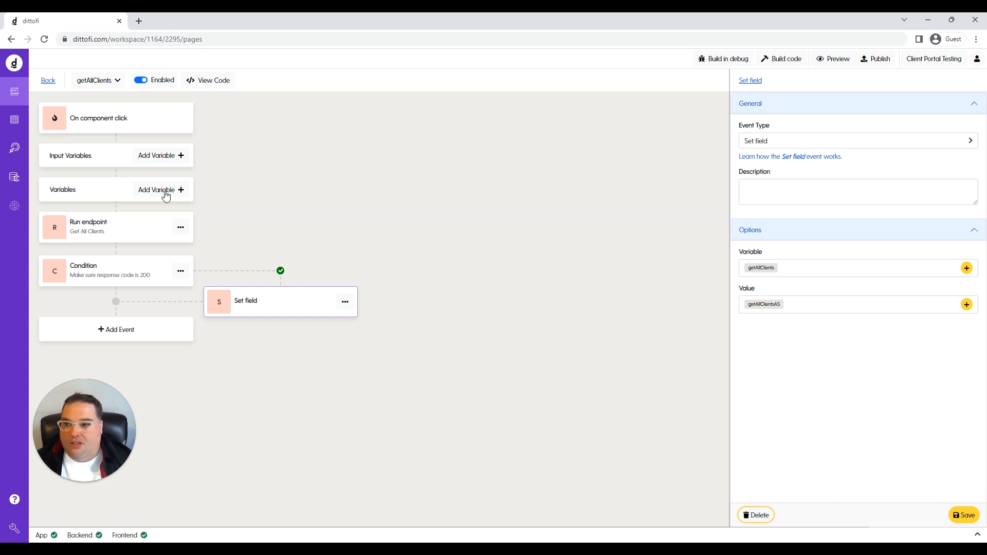
- Return to the page canvas and add a front-end action to the outermost Div Block under Body
{"action": "left_click", "coordinate": [49, 81]}
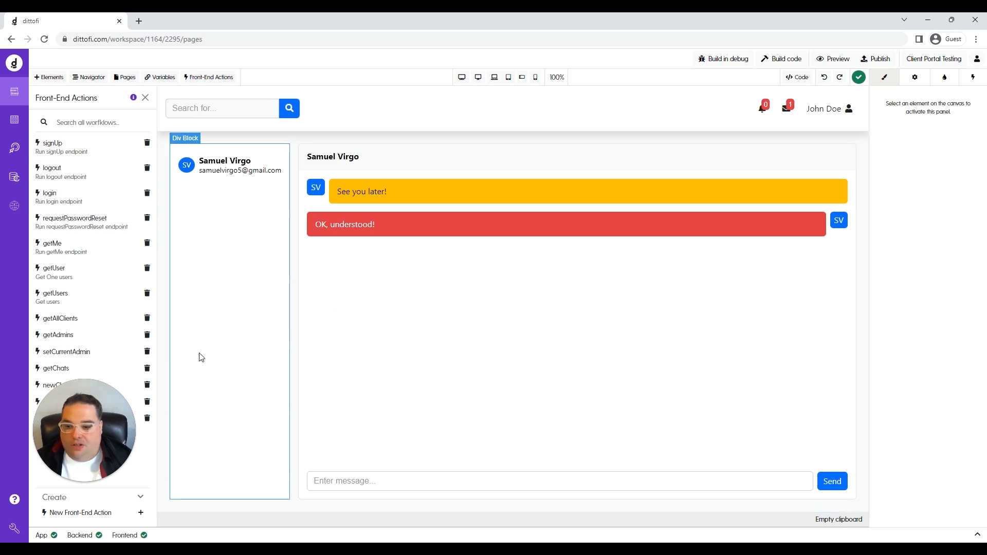
{"action": "left_click", "coordinate": [145, 98]}
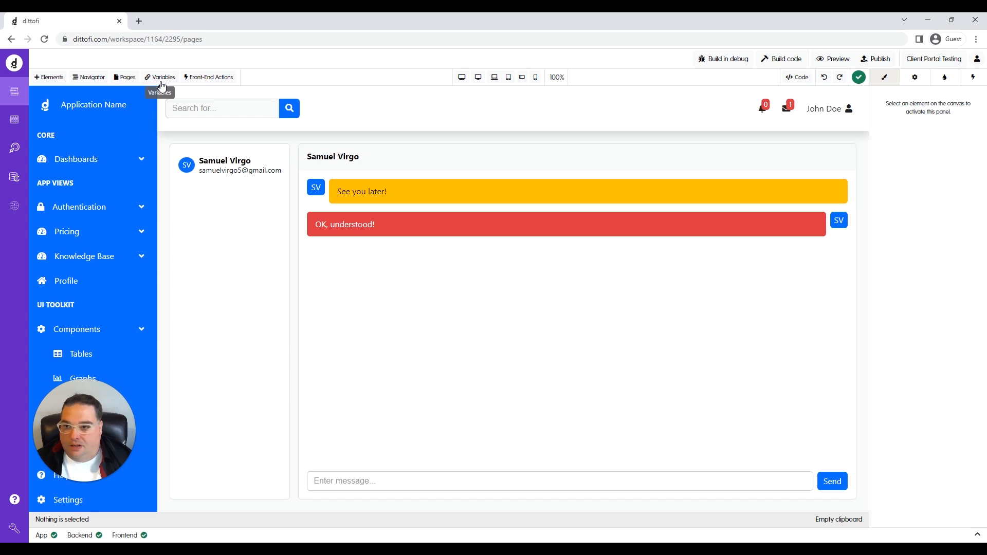
{"action": "left_click", "coordinate": [262, 301]}
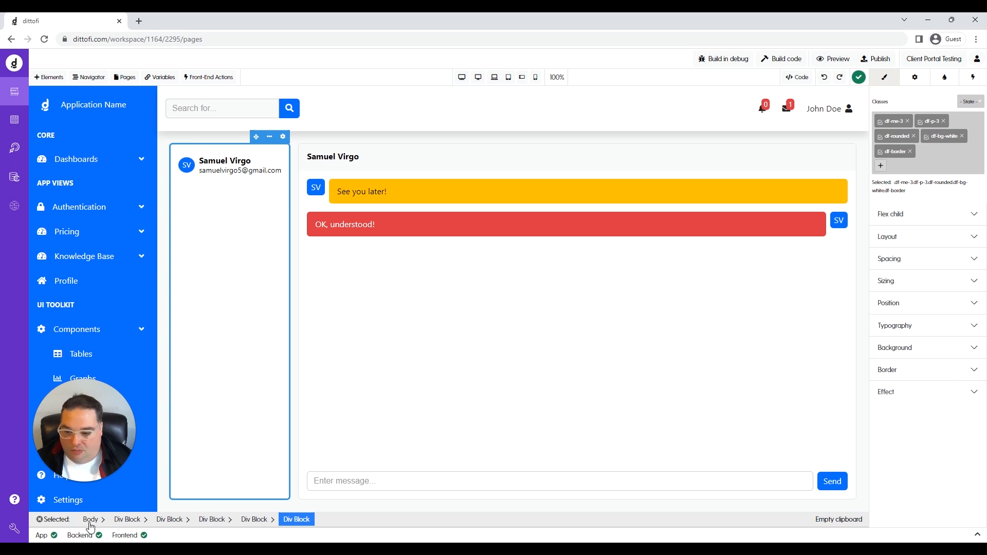
{"action": "left_click", "coordinate": [128, 520]}
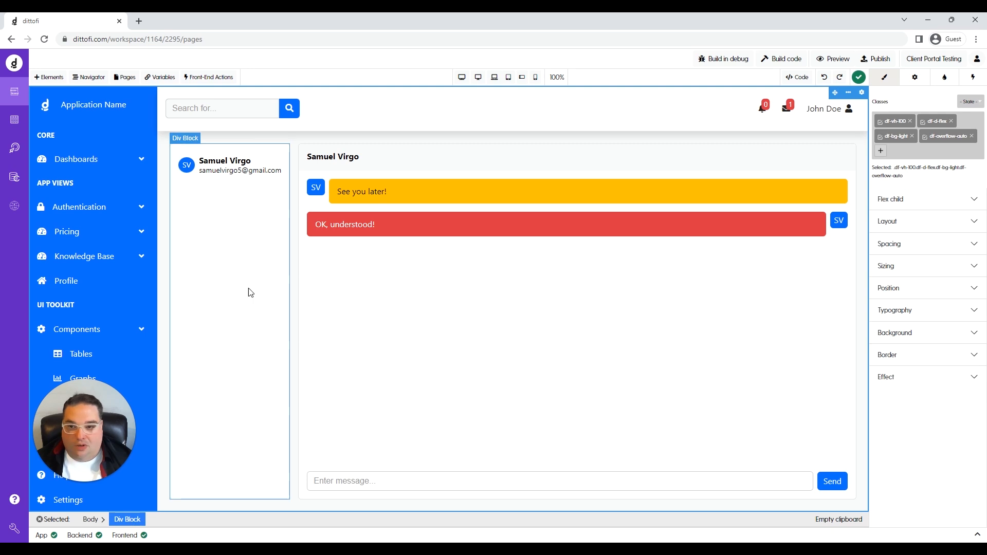
{"action": "left_click", "coordinate": [974, 78]}
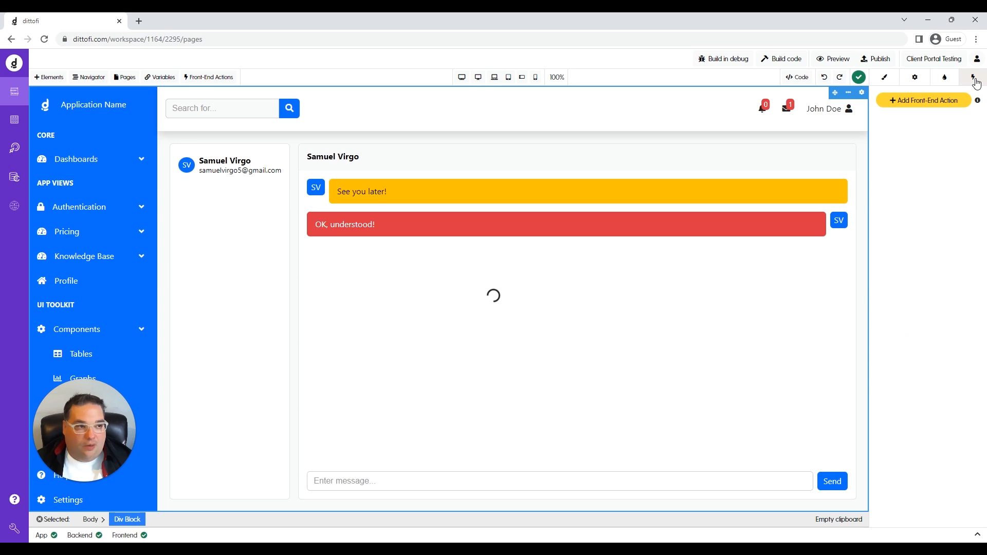
{"action": "left_click", "coordinate": [933, 106]}
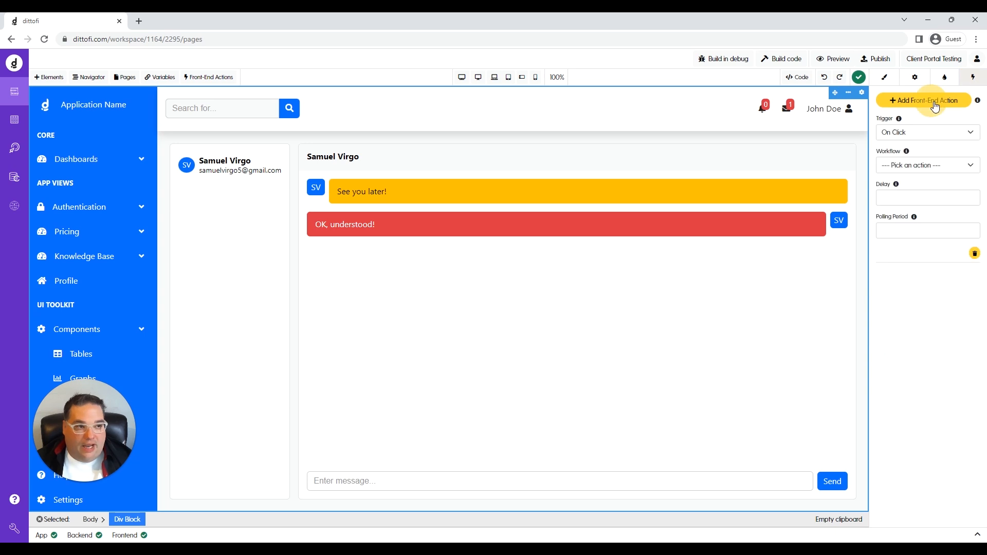
- Set the new front-end action's trigger to Component Did Mount and its workflow to getAllClients
{"action": "left_click", "coordinate": [925, 138]}
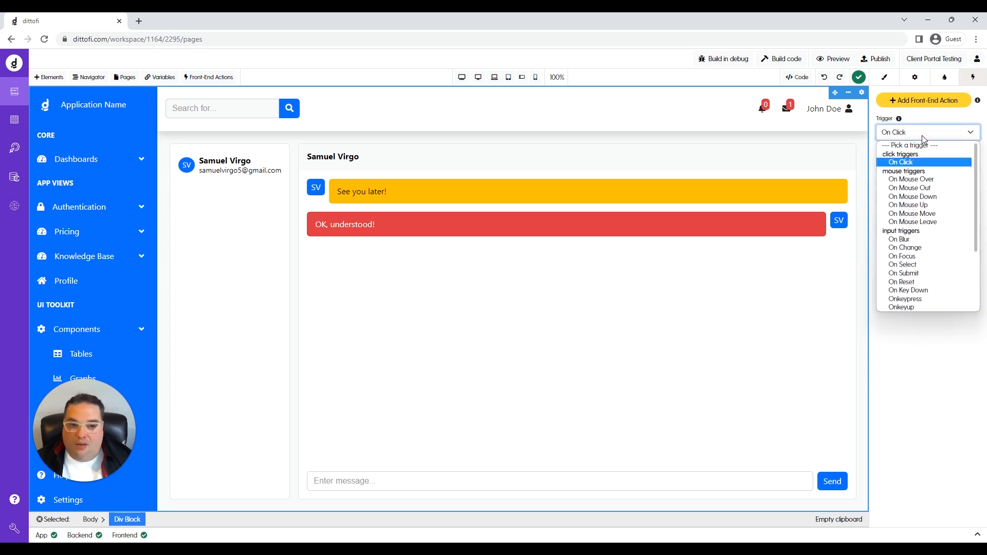
{"action": "scroll", "coordinate": [907, 226], "scroll_direction": "down", "scroll_amount": 3}
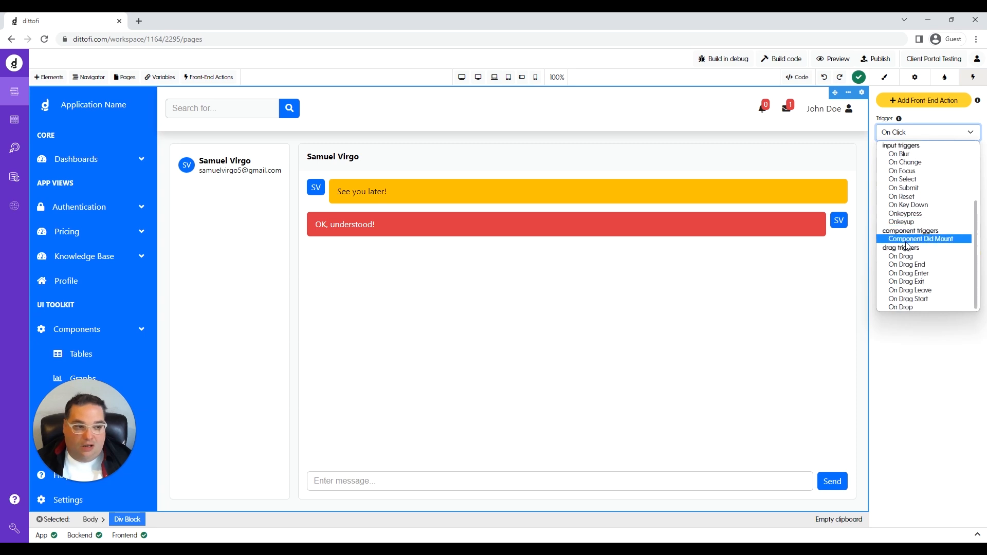
{"action": "left_click", "coordinate": [905, 240]}
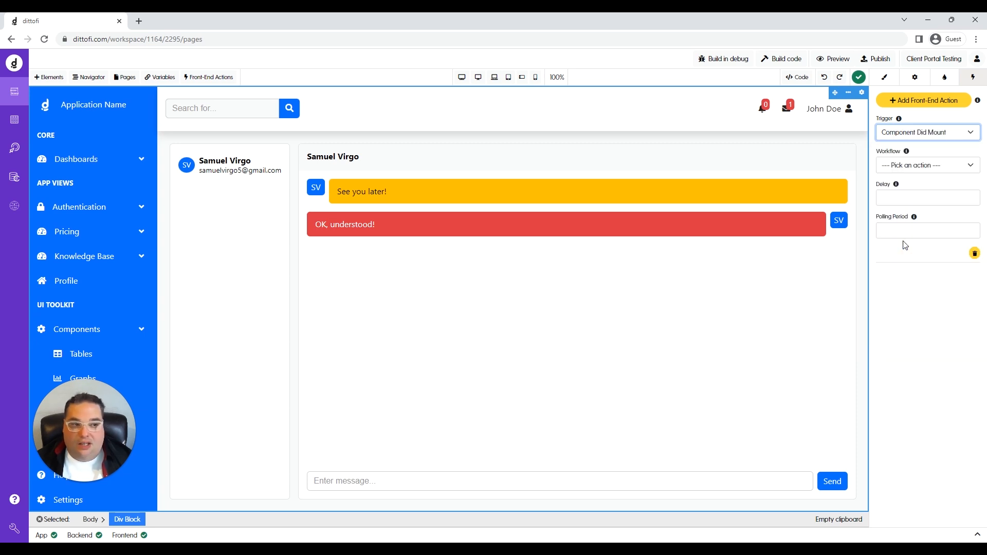
{"action": "left_click", "coordinate": [920, 171]}
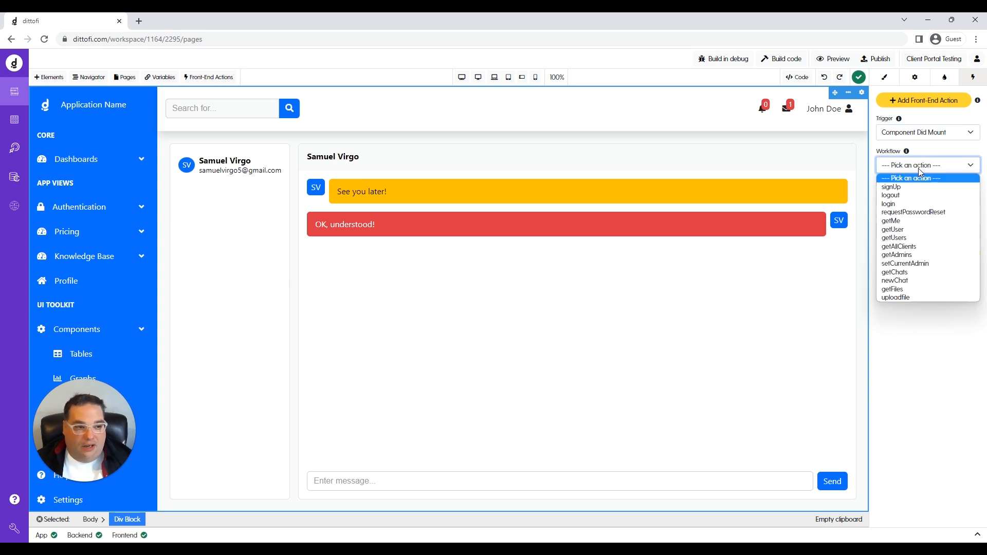
{"action": "left_click", "coordinate": [899, 246]}
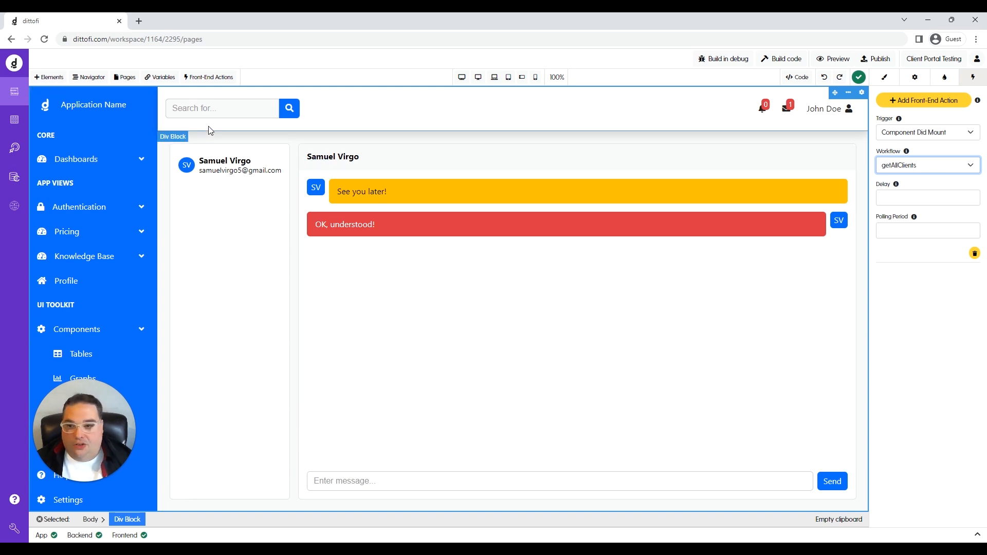
{"action": "left_click", "coordinate": [185, 180]}
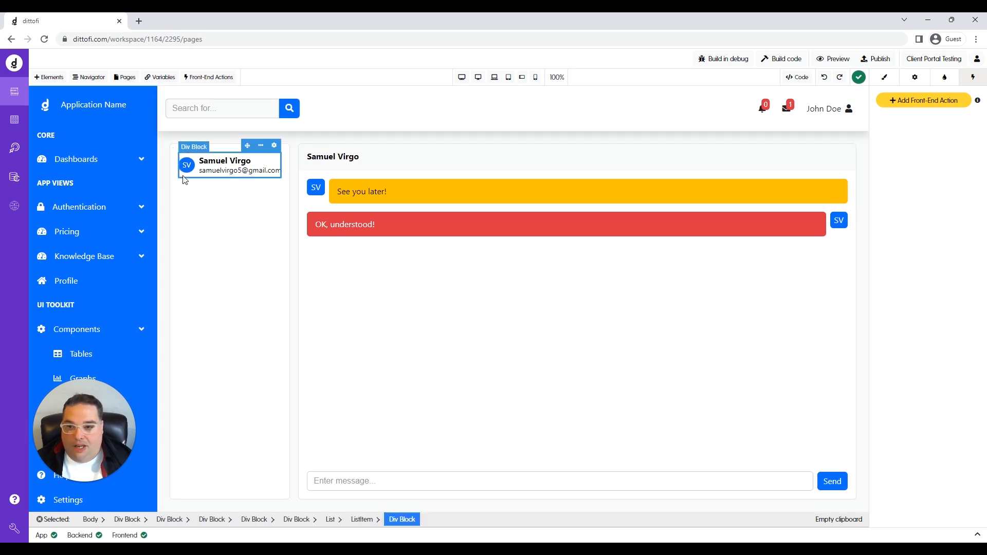
{"action": "left_click", "coordinate": [276, 146]}
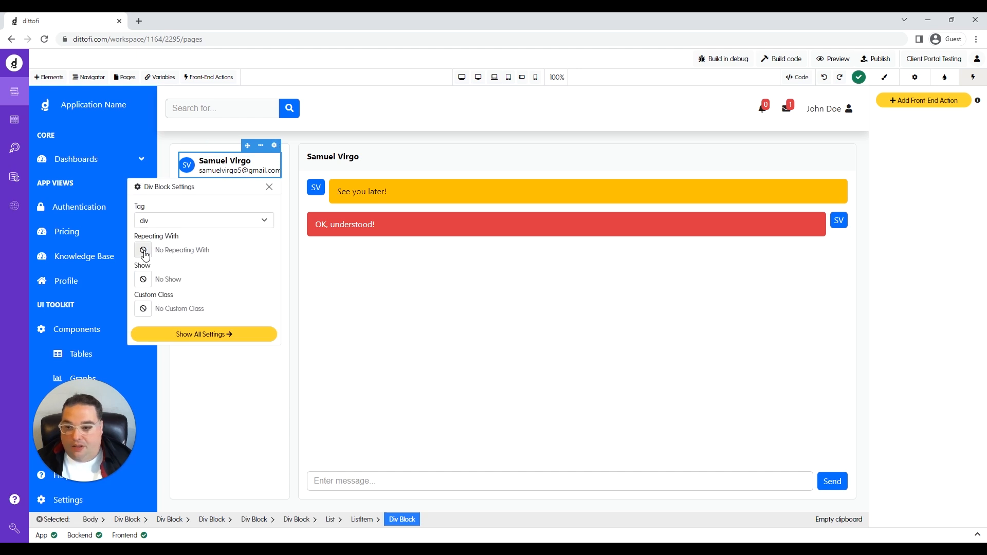
{"action": "left_click", "coordinate": [231, 417]}
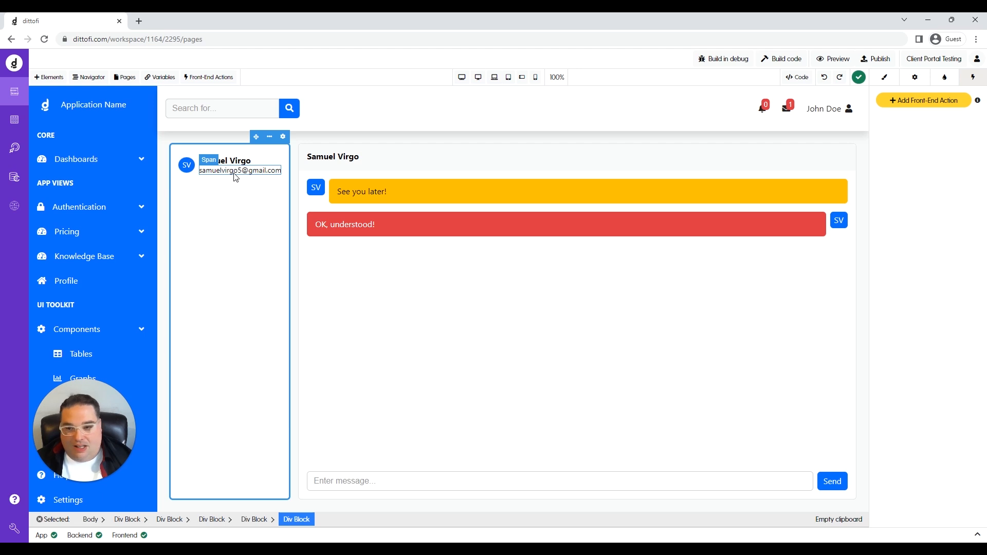
- Make the Div Block directly inside the contact list's ListItem repeat with the getAllClients variable
{"action": "left_click", "coordinate": [232, 173]}
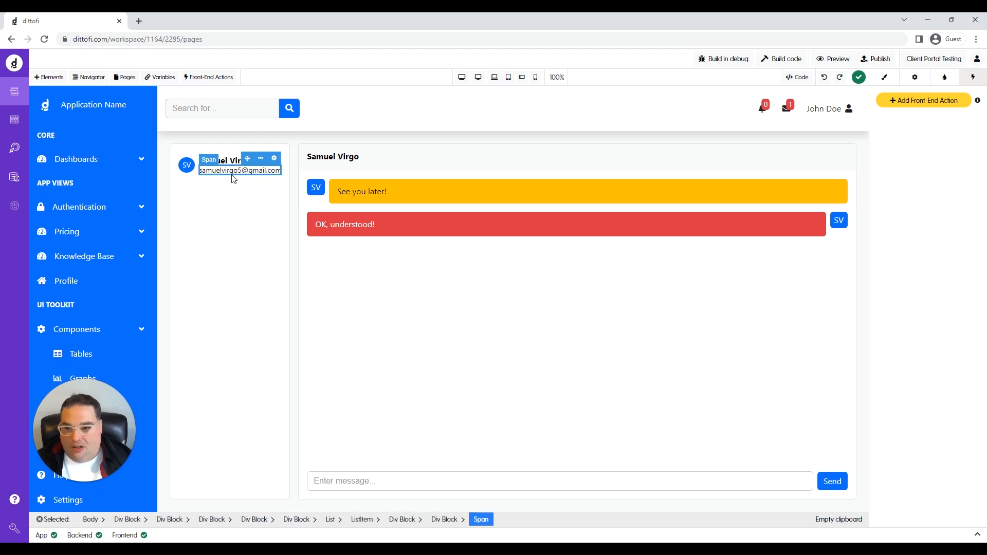
{"action": "left_click", "coordinate": [444, 520]}
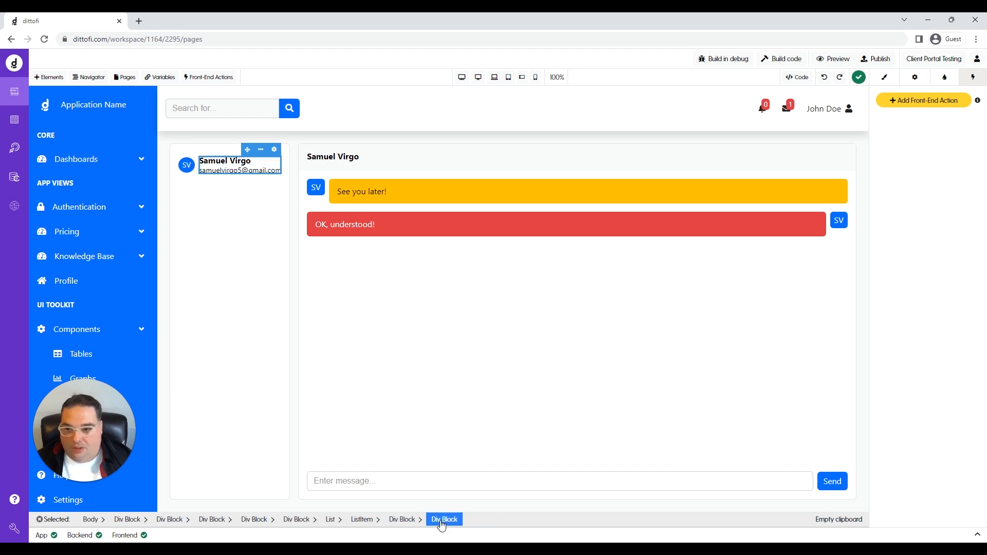
{"action": "left_click", "coordinate": [403, 519]}
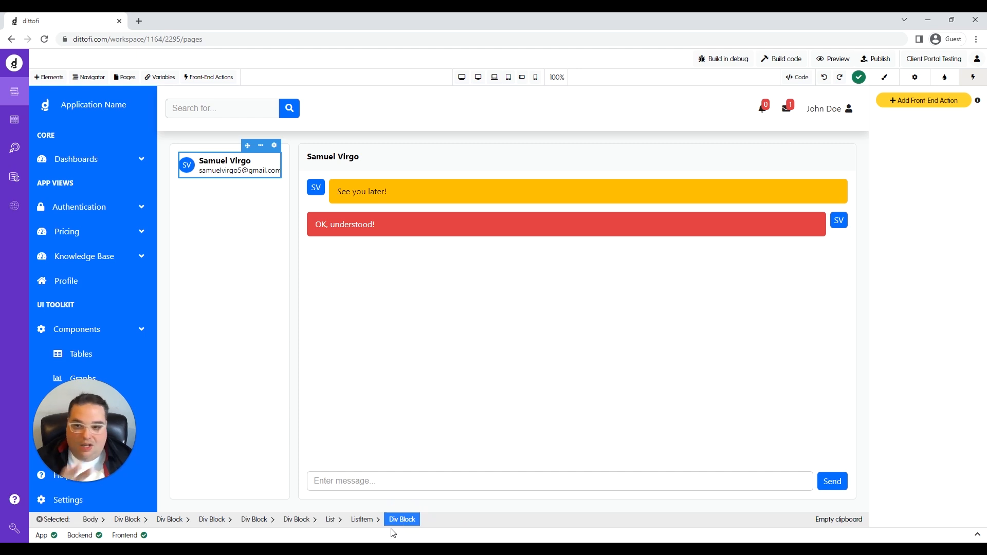
{"action": "left_click", "coordinate": [275, 147]}
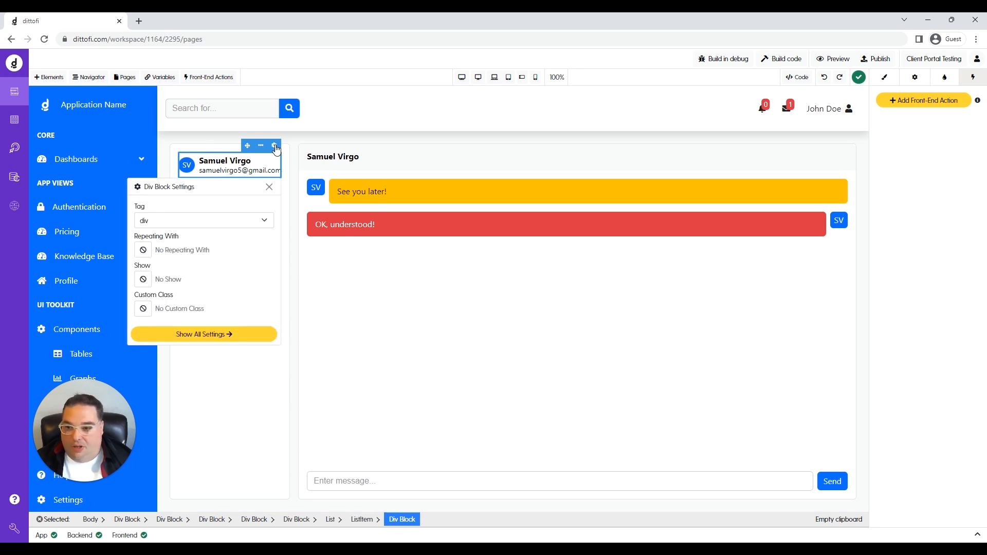
{"action": "left_click", "coordinate": [143, 250]}
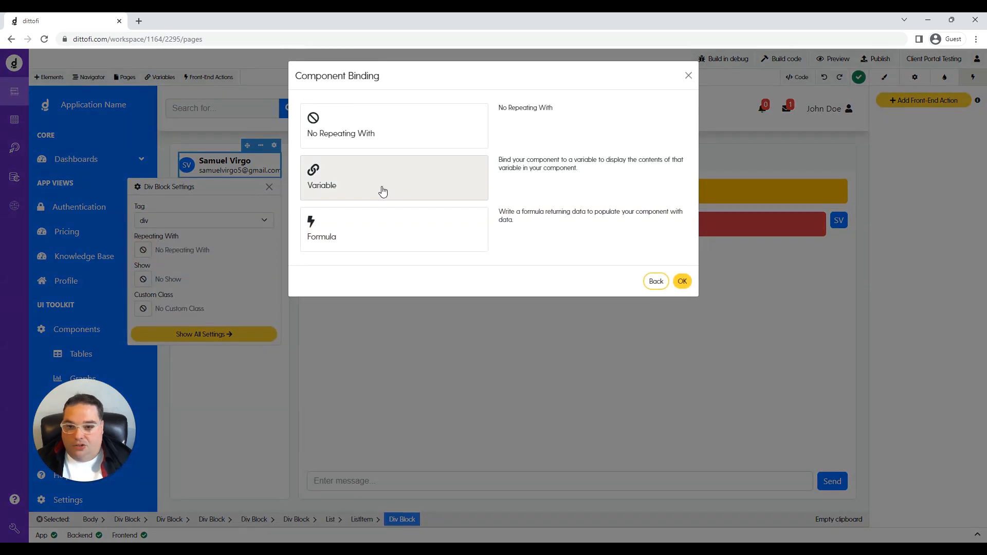
{"action": "left_click", "coordinate": [382, 186]}
{"action": "left_click", "coordinate": [342, 102]}
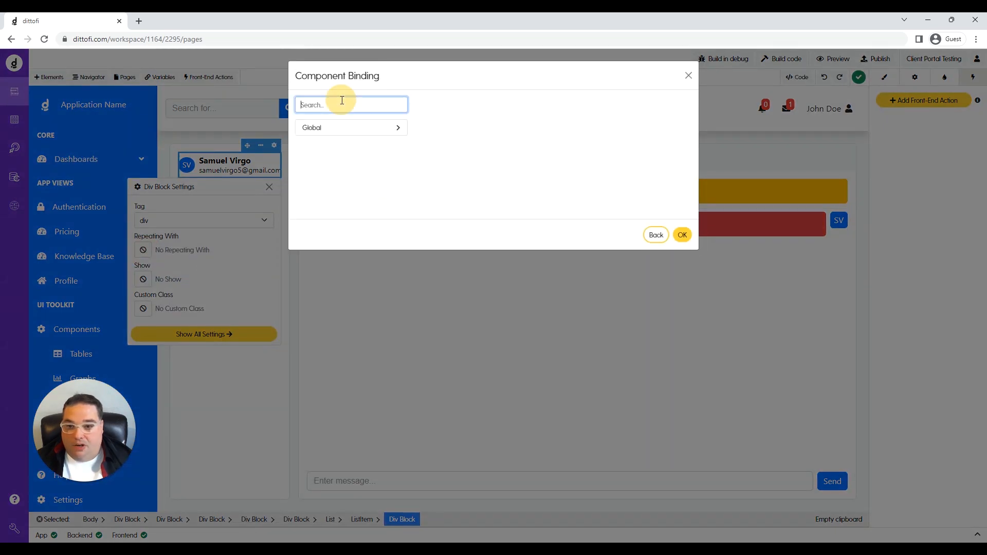
{"action": "type", "text": "geta"}
{"action": "left_click", "coordinate": [330, 163]}
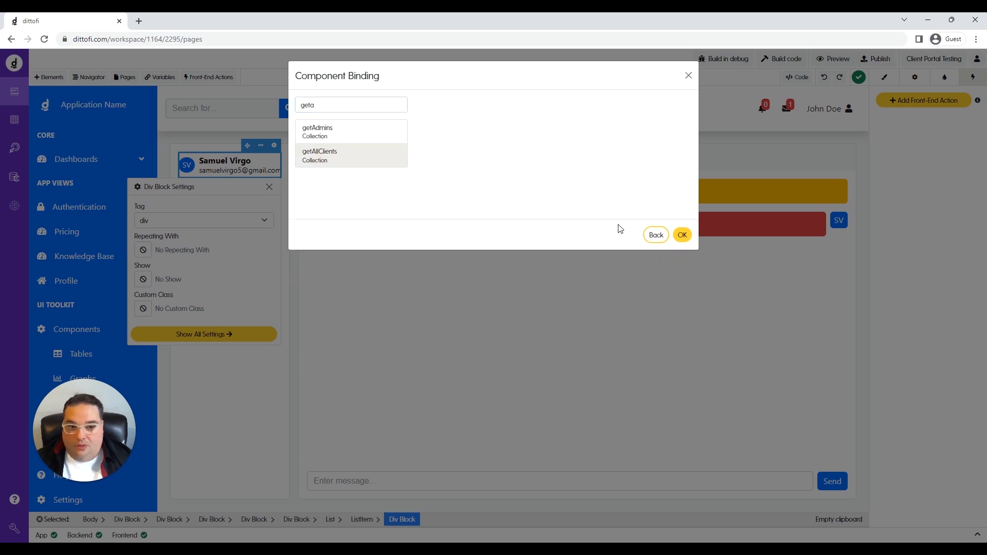
{"action": "left_click", "coordinate": [683, 235]}
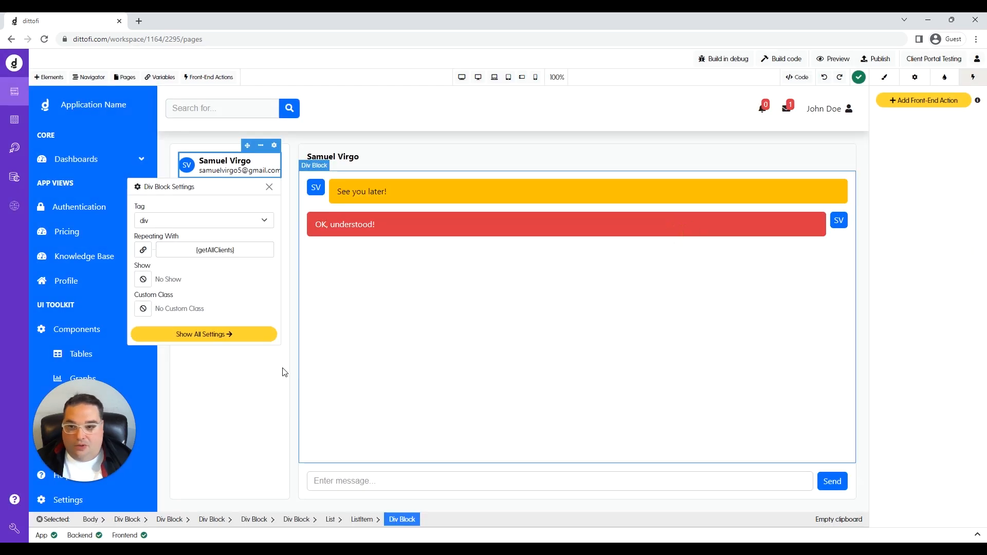
{"action": "left_click", "coordinate": [269, 187]}
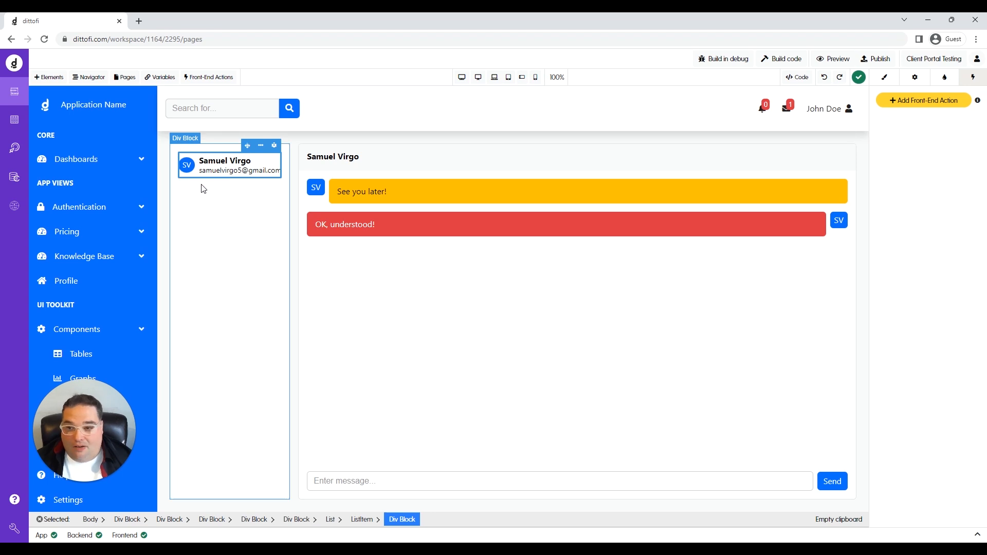
- Bind the text of the name heading in the contact entry to the repeating group row's business_name field
{"action": "left_click", "coordinate": [212, 165]}
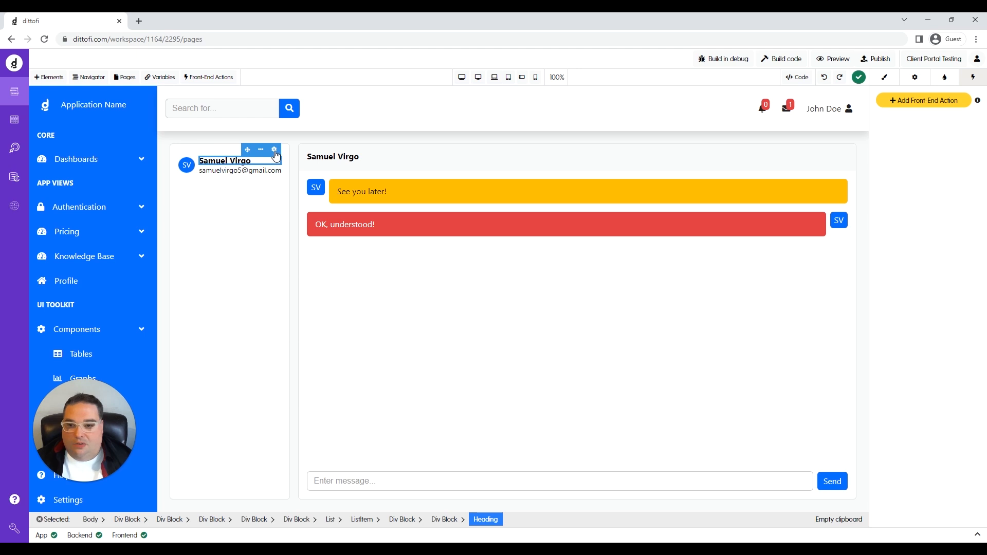
{"action": "left_click", "coordinate": [274, 149]}
{"action": "left_click", "coordinate": [144, 209]}
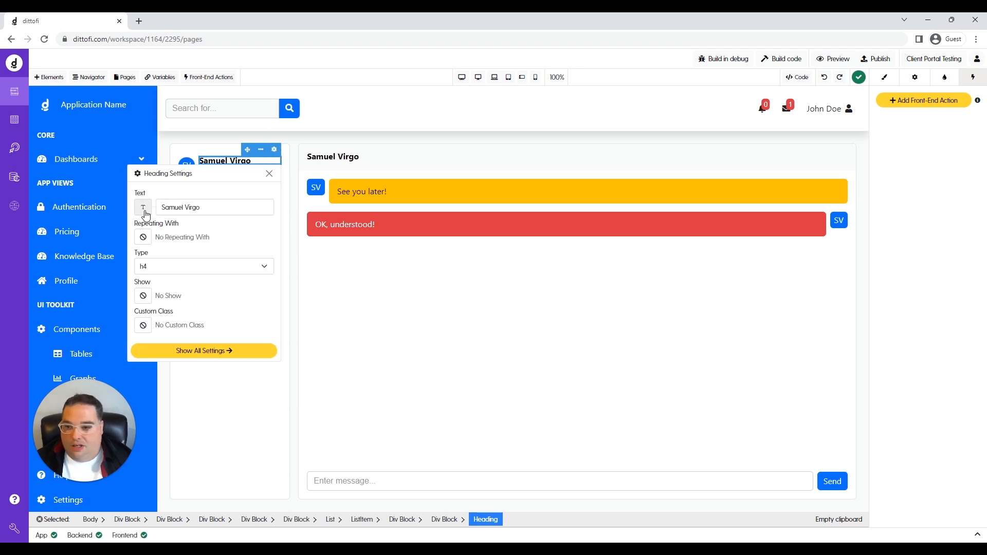
{"action": "left_click", "coordinate": [323, 184]}
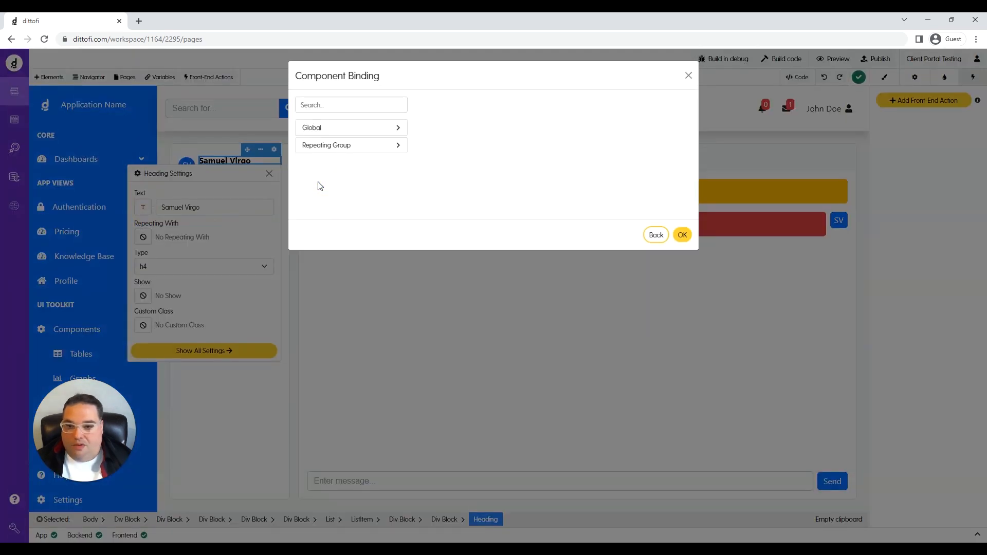
{"action": "left_click", "coordinate": [319, 152]}
{"action": "left_click", "coordinate": [320, 164]}
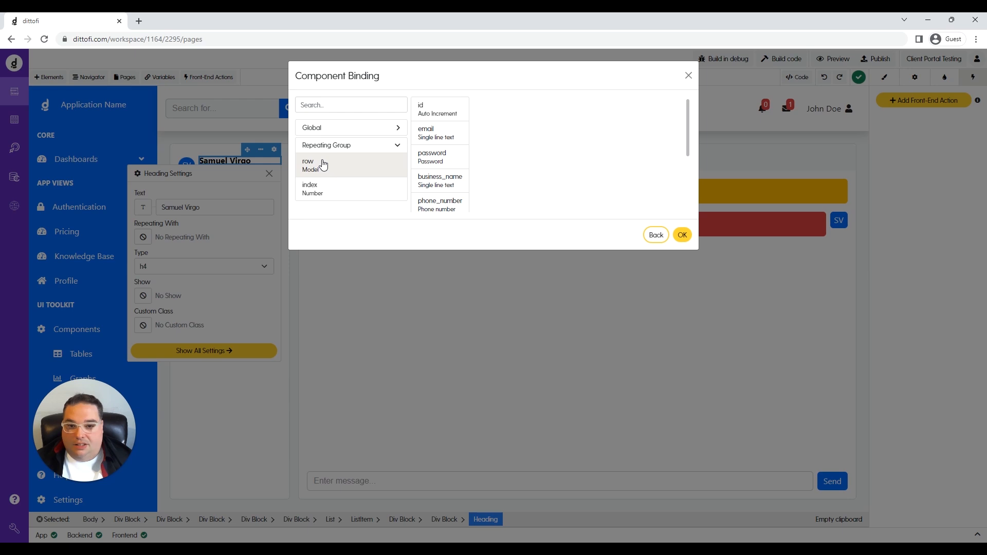
{"action": "left_click", "coordinate": [428, 184]}
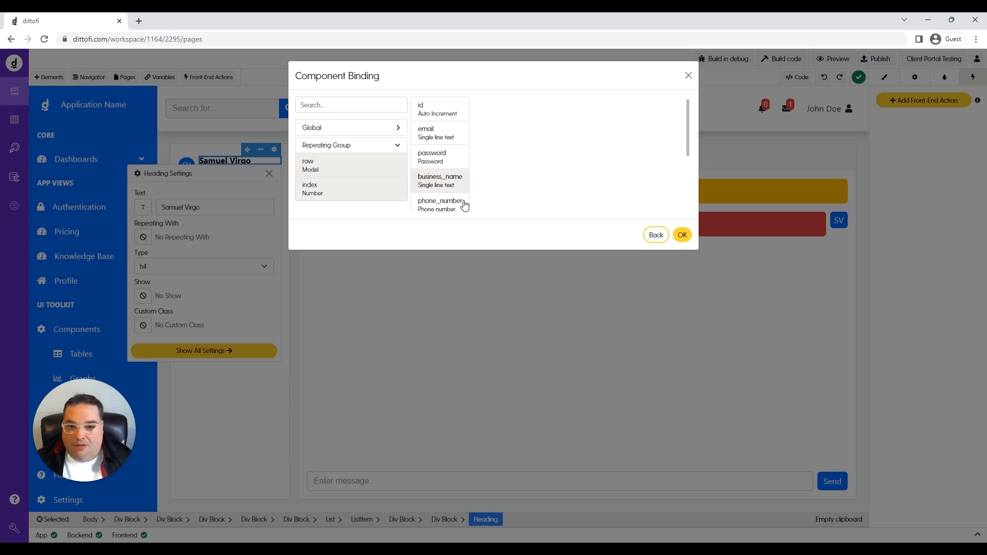
{"action": "left_click", "coordinate": [683, 235]}
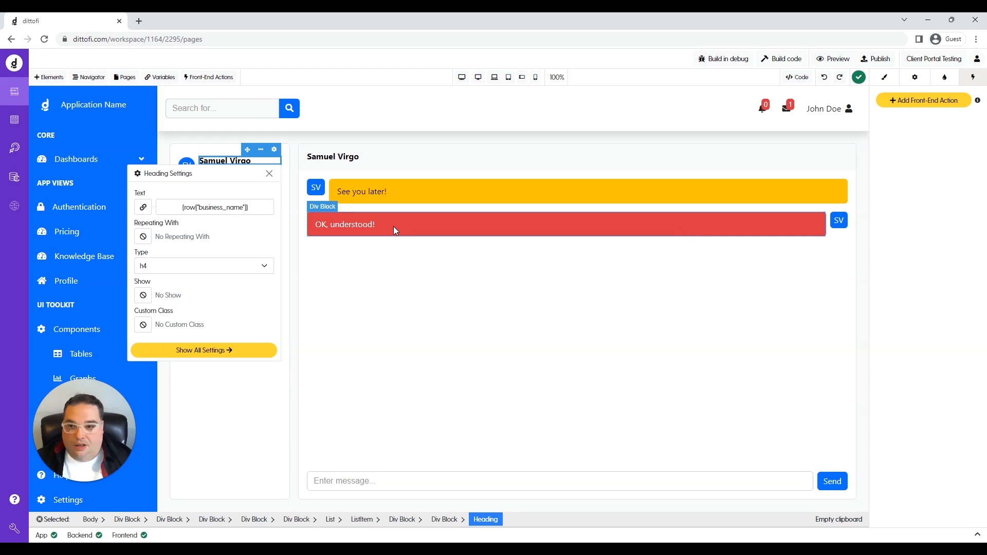
- Bind the text of the email span beneath the contact entry's name heading to the repeating group row's email field
{"action": "left_click", "coordinate": [269, 174]}
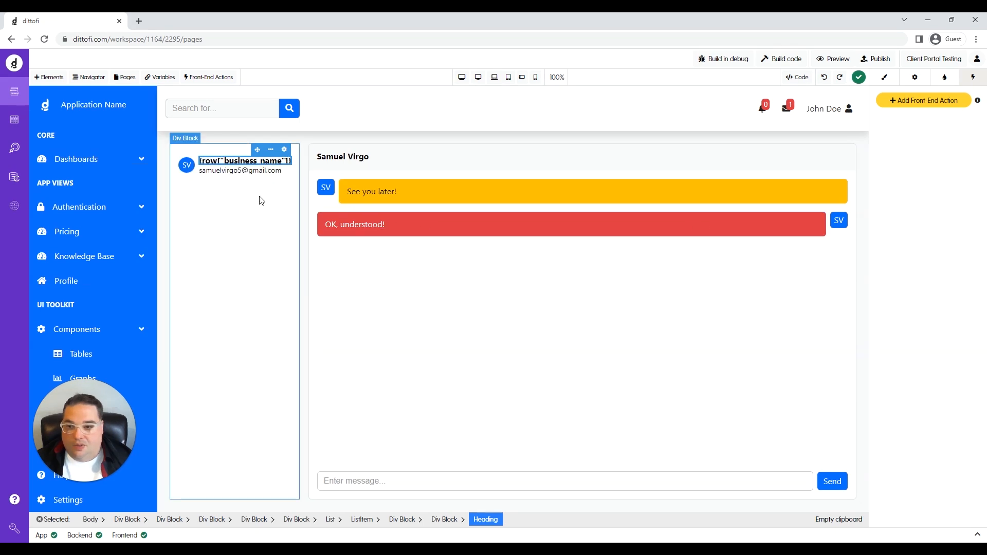
{"action": "left_click", "coordinate": [234, 176]}
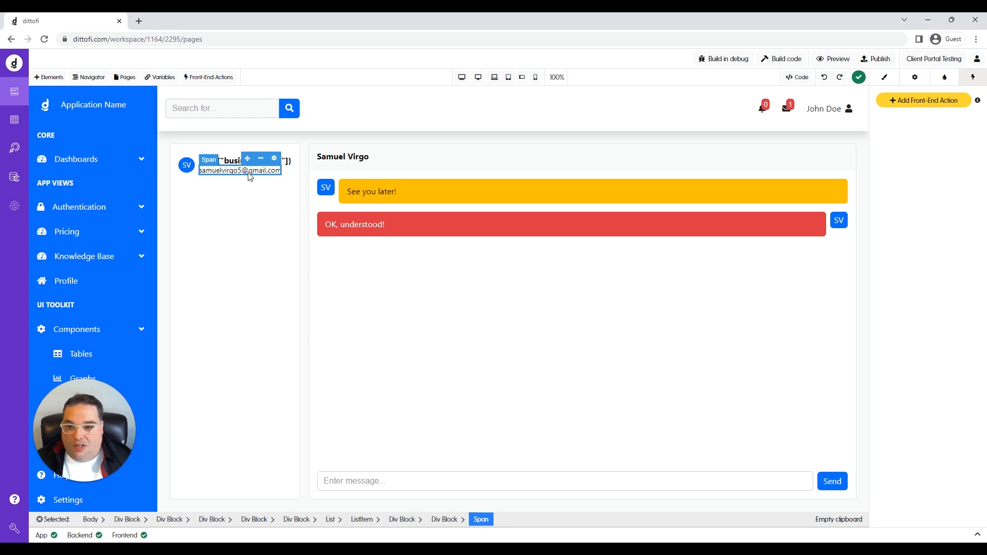
{"action": "left_click", "coordinate": [275, 158]}
{"action": "left_click", "coordinate": [143, 217]}
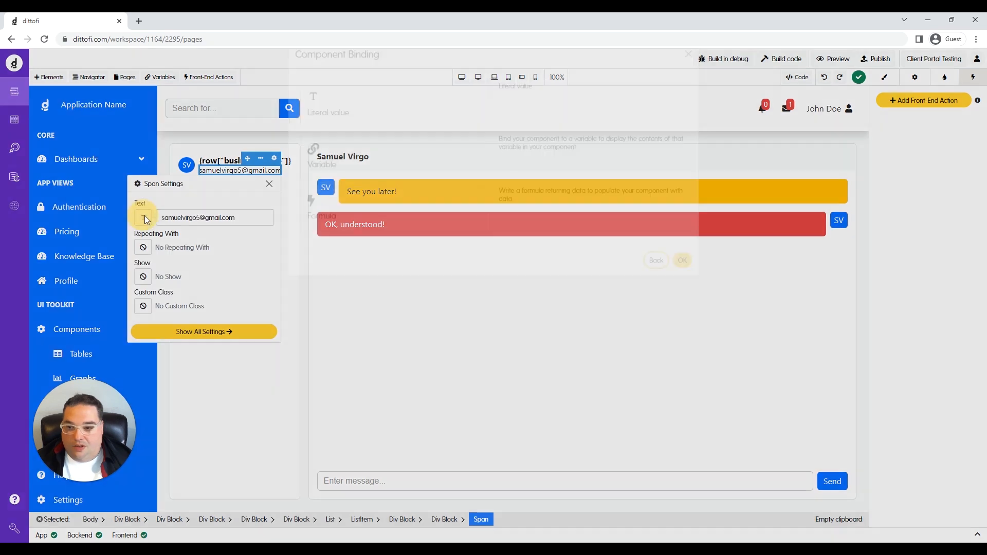
{"action": "left_click", "coordinate": [354, 230]}
{"action": "left_click", "coordinate": [347, 145]}
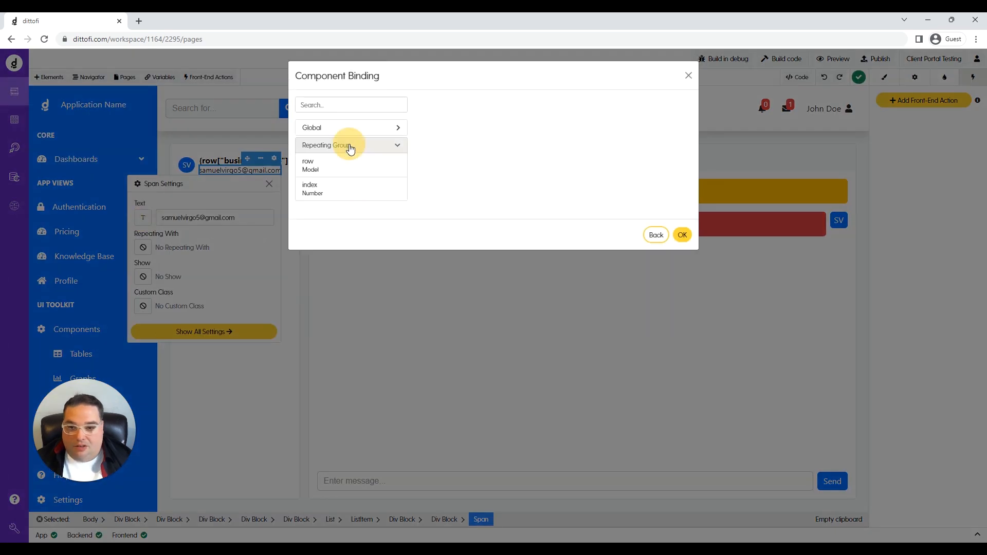
{"action": "left_click", "coordinate": [339, 167]}
{"action": "scroll", "coordinate": [442, 175], "scroll_direction": "down", "scroll_amount": 2}
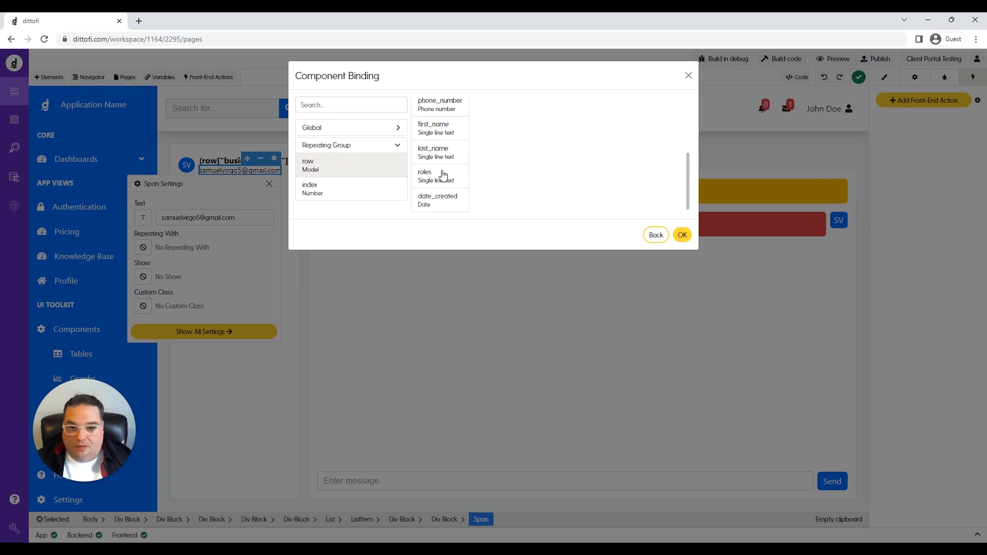
{"action": "scroll", "coordinate": [447, 184], "scroll_direction": "up", "scroll_amount": 2}
{"action": "scroll", "coordinate": [448, 186], "scroll_direction": "up", "scroll_amount": 1}
{"action": "left_click", "coordinate": [431, 132]}
{"action": "left_click", "coordinate": [678, 236]}
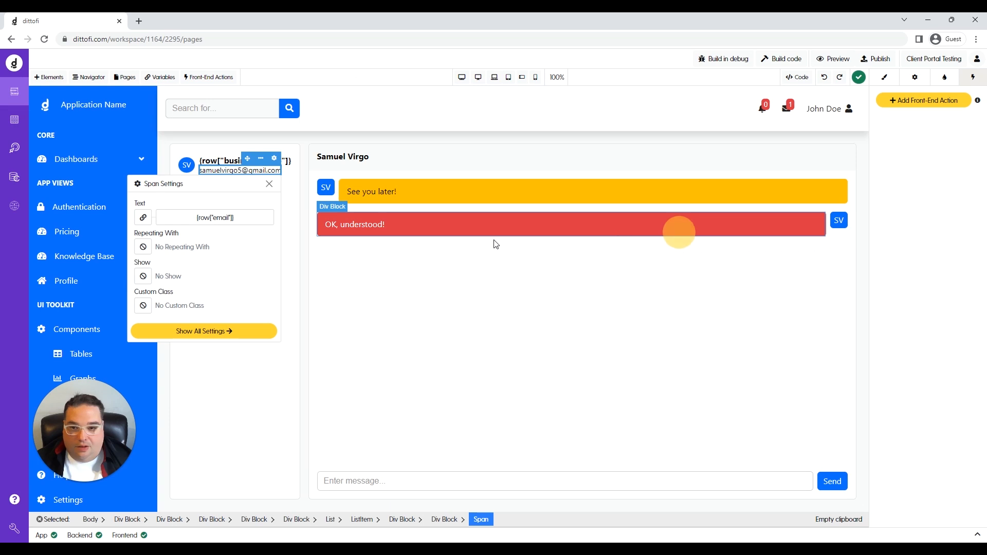
{"action": "left_click", "coordinate": [268, 185]}
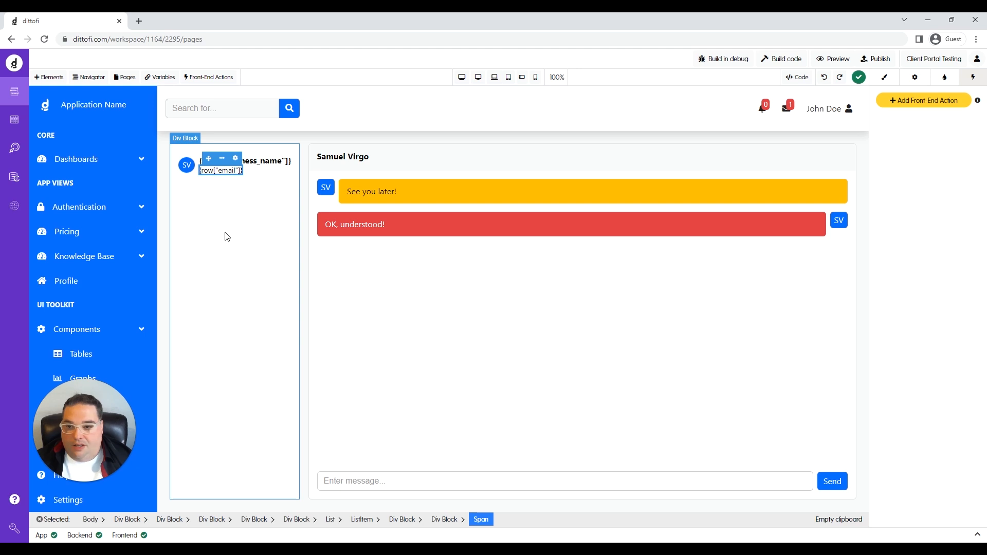
- Open a formula binding for the text of the contact entry's initials badge, starting from the repeating group expression {row["first_name"]}
{"action": "left_click", "coordinate": [184, 152]}
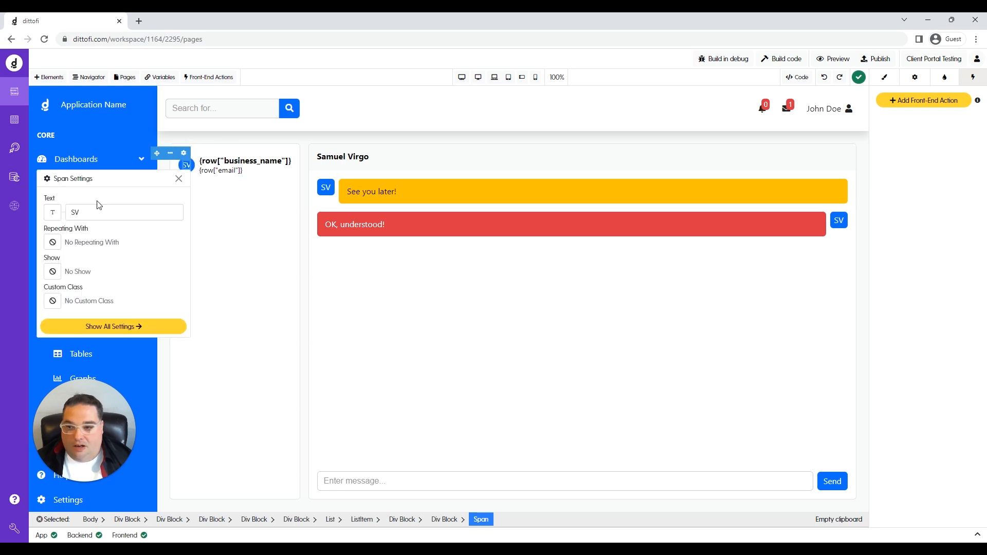
{"action": "left_click", "coordinate": [53, 212]}
{"action": "left_click", "coordinate": [323, 184]}
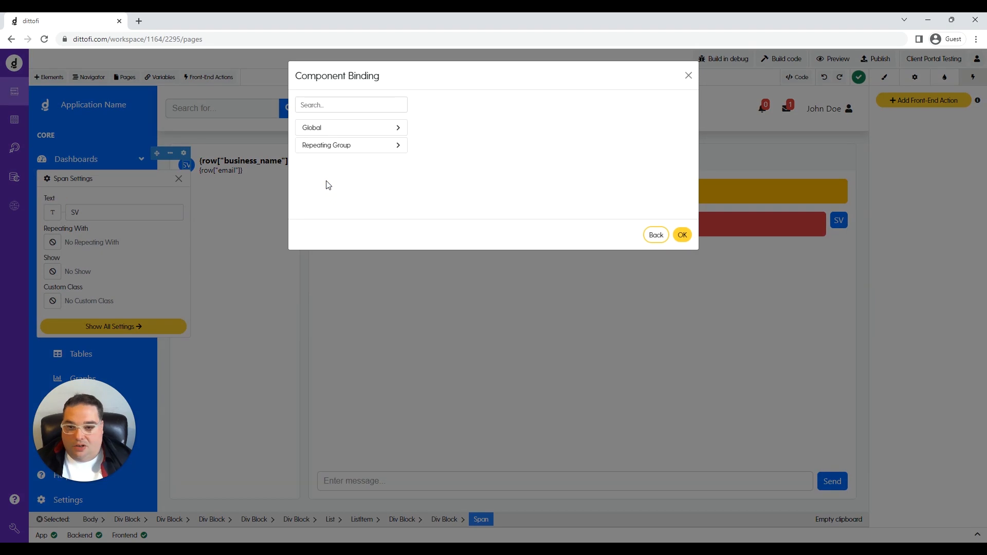
{"action": "left_click", "coordinate": [345, 149]}
{"action": "left_click", "coordinate": [335, 164]}
{"action": "scroll", "coordinate": [448, 170], "scroll_direction": "down", "scroll_amount": 1}
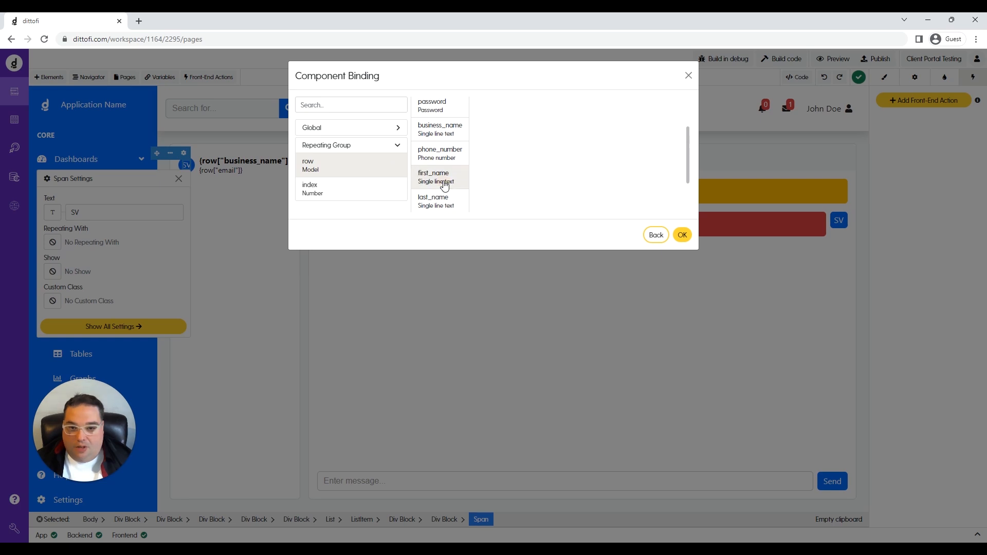
{"action": "left_click", "coordinate": [661, 241]}
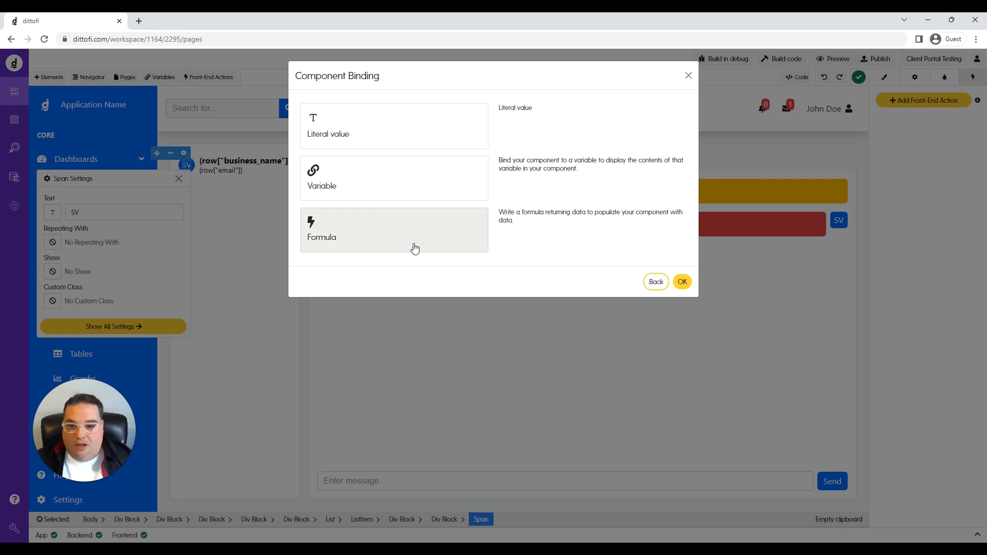
{"action": "left_click", "coordinate": [334, 232]}
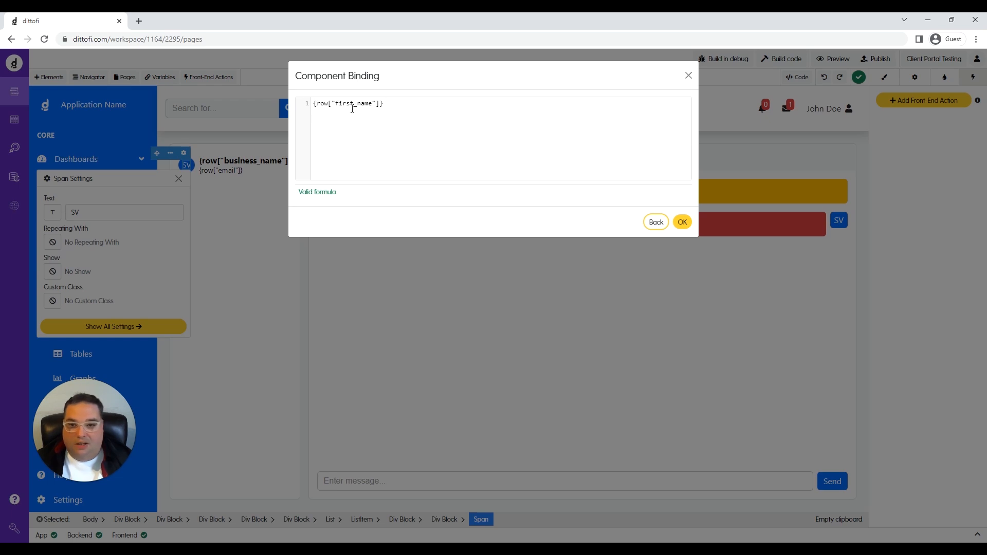
- Copy the row["first_name" part of the formula and append the index [0] after the first_name expression
{"action": "left_click", "coordinate": [380, 104]}
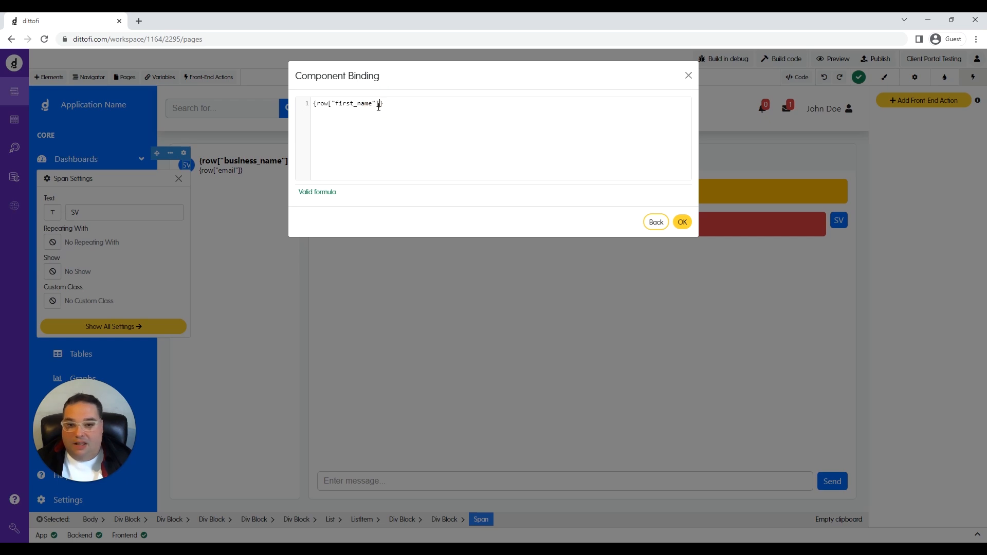
{"action": "left_click_drag", "start_coordinate": [379, 104], "coordinate": [319, 105]}
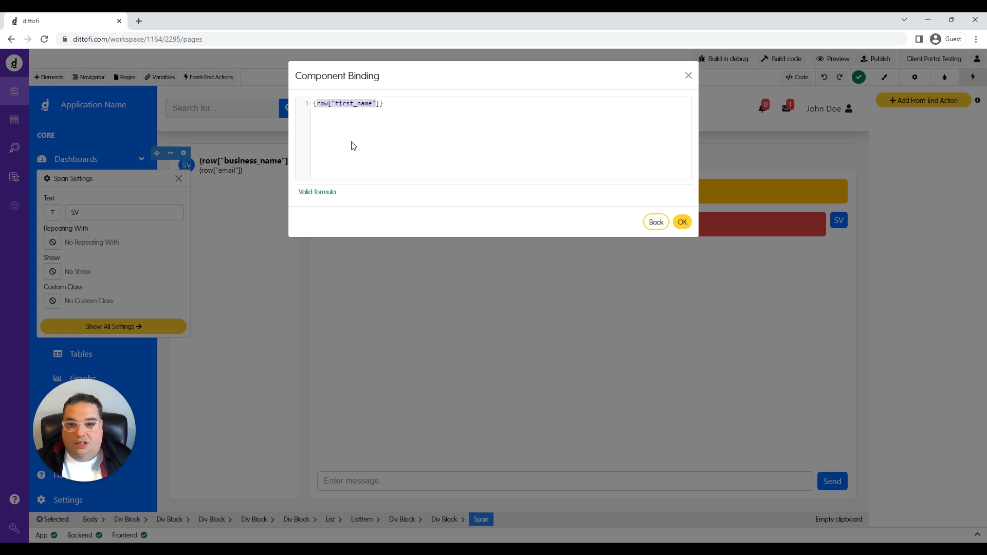
{"action": "right_click", "coordinate": [340, 106]}
{"action": "left_click", "coordinate": [362, 144]}
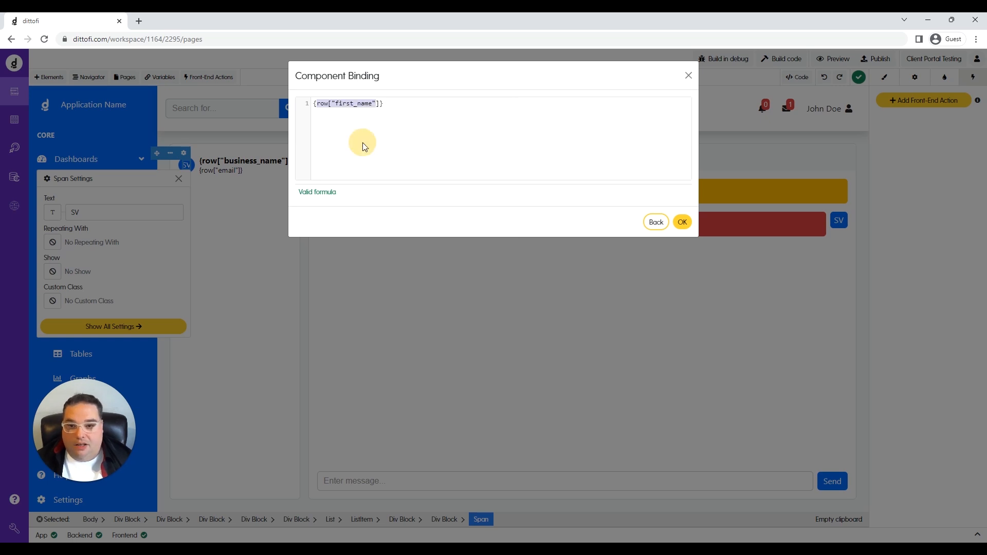
{"action": "left_click", "coordinate": [380, 105]}
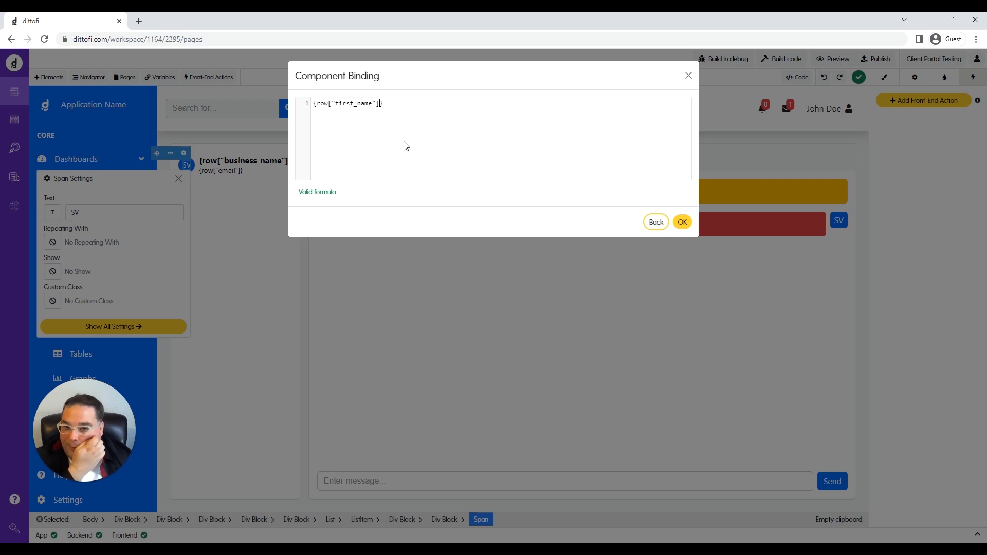
{"action": "type", "text": "["}
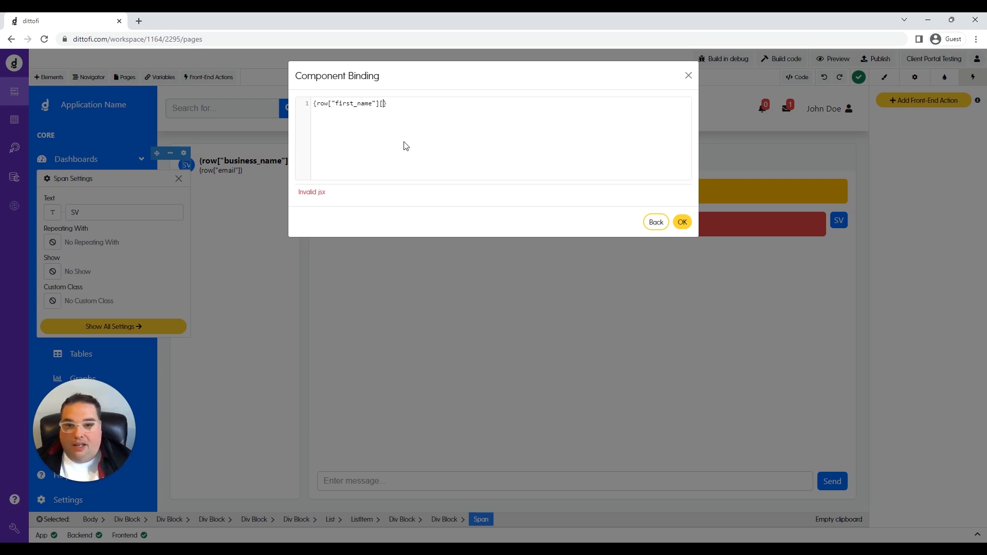
{"action": "type", "text": "0"}
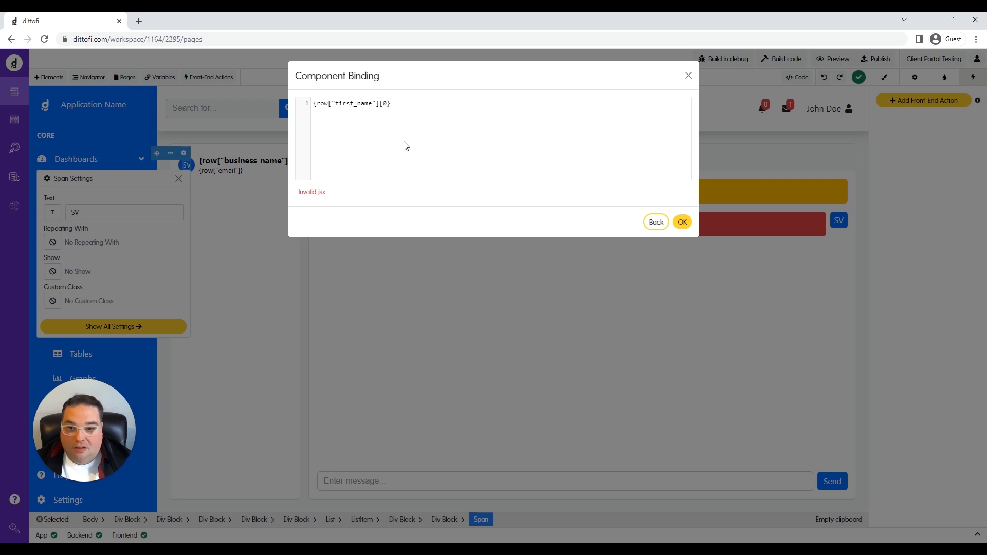
{"action": "type", "text": "]"}
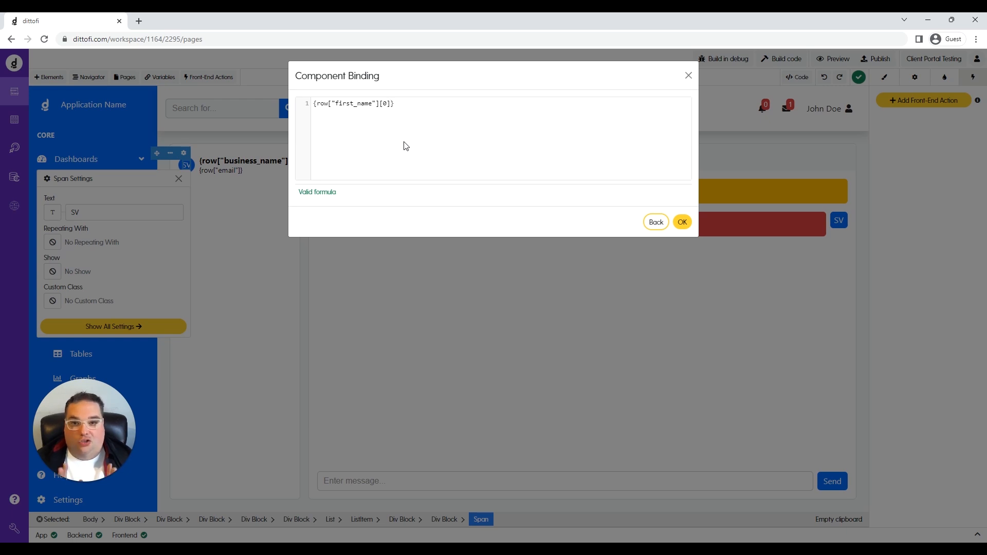
- Delete the [0] index from the first_name expression and enter it again
{"action": "key", "text": "BackSpace"}
{"action": "key", "text": "BackSpace"}
{"action": "key", "text": "BackSpace"}
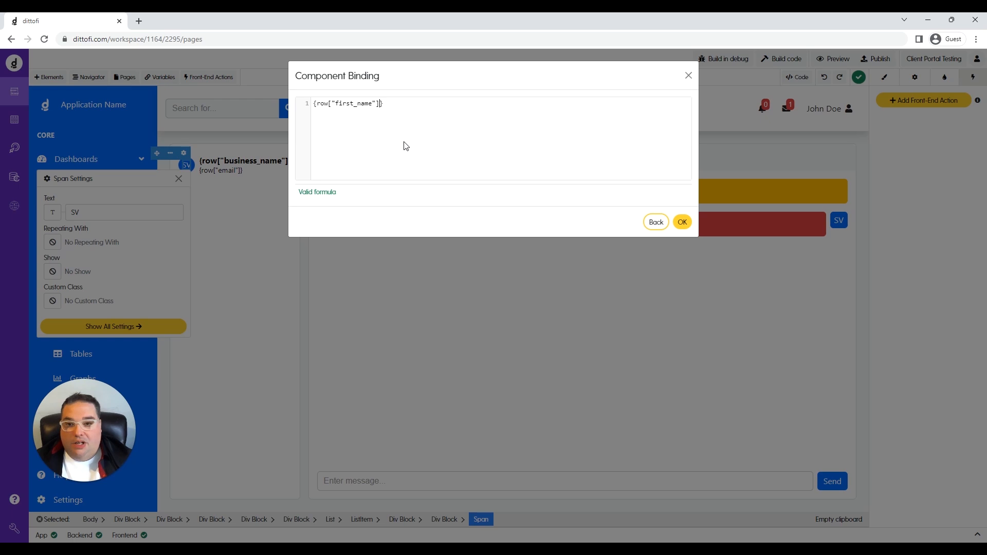
{"action": "type", "text": "[0"}
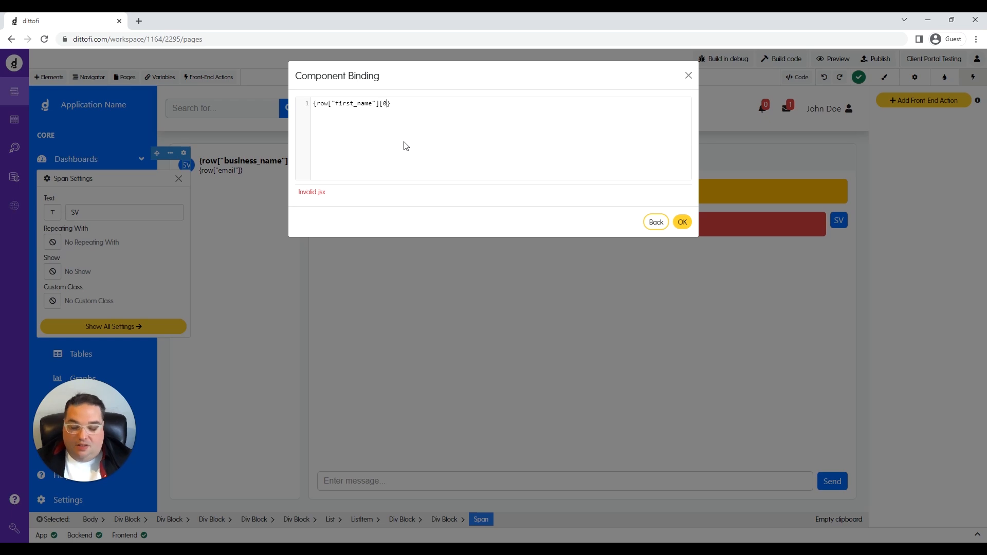
{"action": "type", "text": "]"}
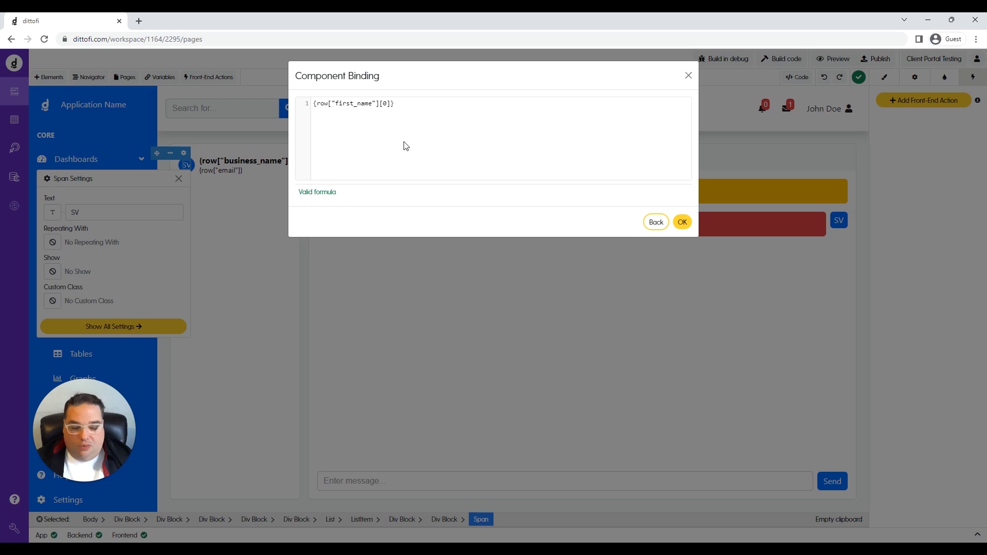
- Append + and the copied expression to the initials formula, changing its field from first_name to last_name
{"action": "type", "text": "+"}
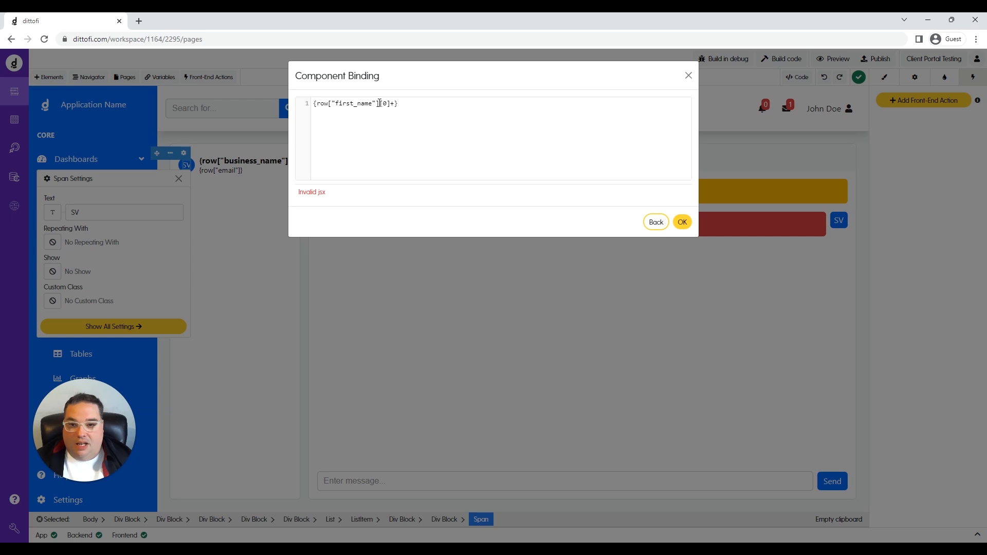
{"action": "key", "text": "ctrl+v"}
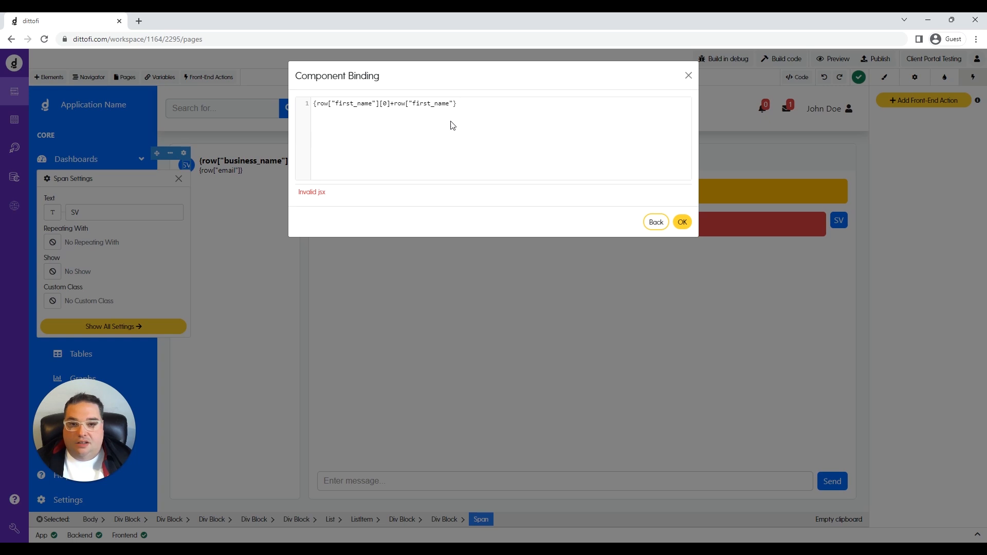
{"action": "left_click", "coordinate": [431, 103]}
{"action": "left_click_drag", "start_coordinate": [432, 103], "coordinate": [412, 104]}
{"action": "type", "text": "last"}
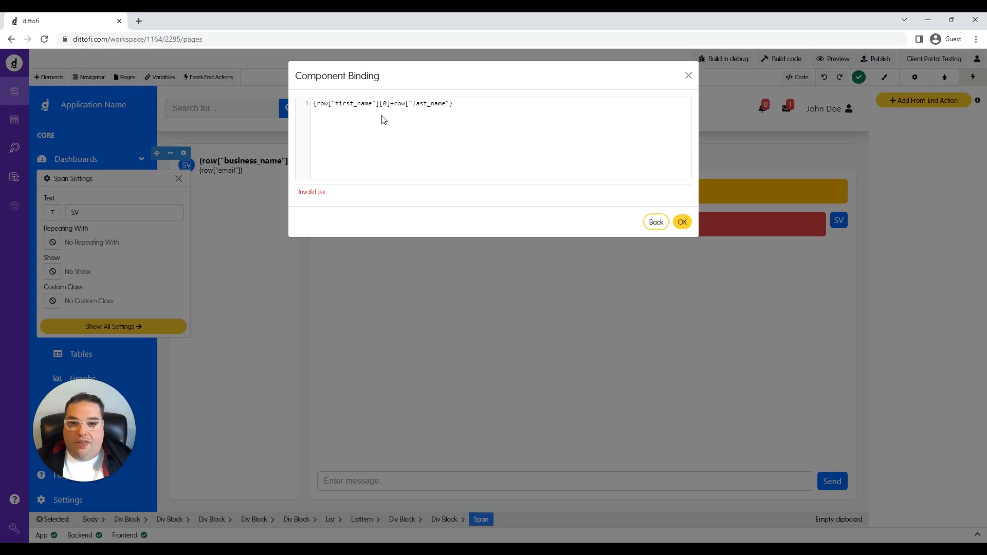
- Complete the last_name part of the formula with its closing bracket and the index [0], giving row["last_name"][0]
{"action": "left_click_drag", "start_coordinate": [380, 104], "coordinate": [391, 105]}
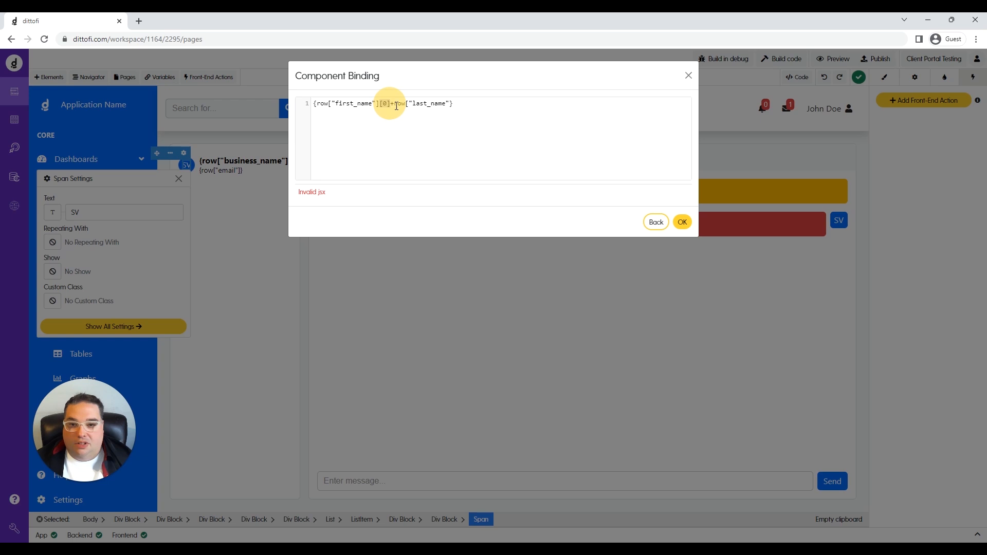
{"action": "left_click", "coordinate": [450, 103]}
{"action": "key", "text": "ctrl+v"}
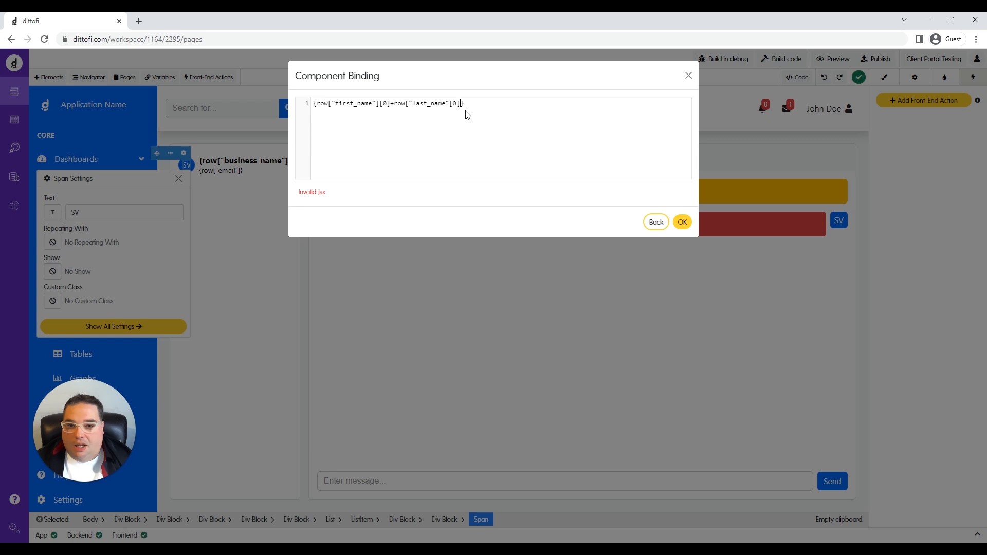
{"action": "left_click", "coordinate": [450, 104]}
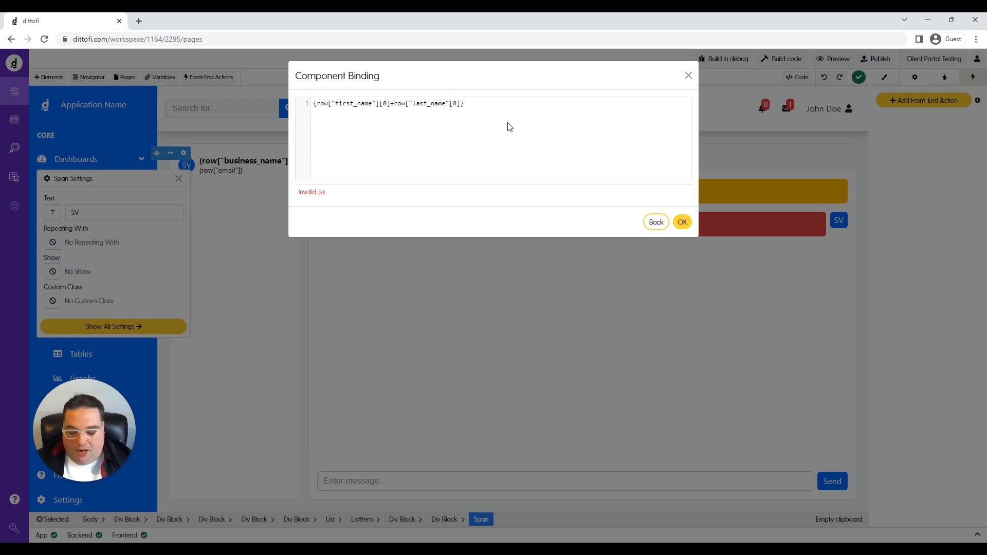
{"action": "type", "text": "]"}
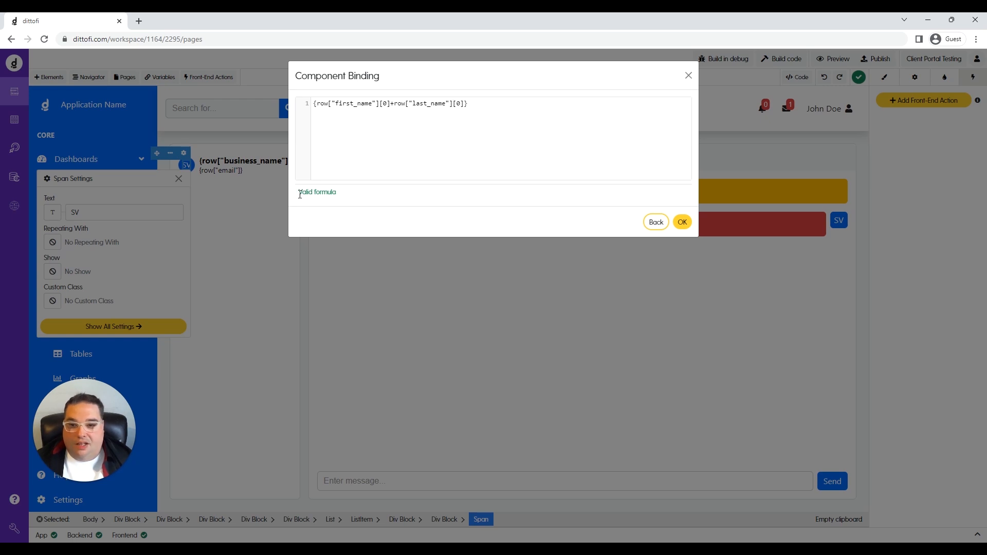
- Try index 1 on the first_name part of the initials formula and restore it to 0
{"action": "left_click_drag", "start_coordinate": [296, 192], "coordinate": [340, 193]}
{"action": "left_click", "coordinate": [386, 103]}
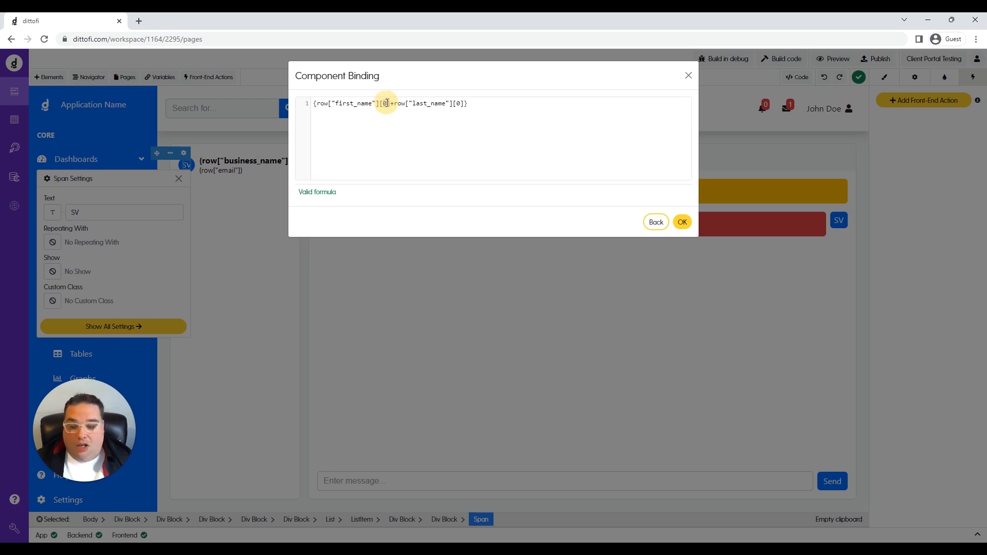
{"action": "type", "text": "1"}
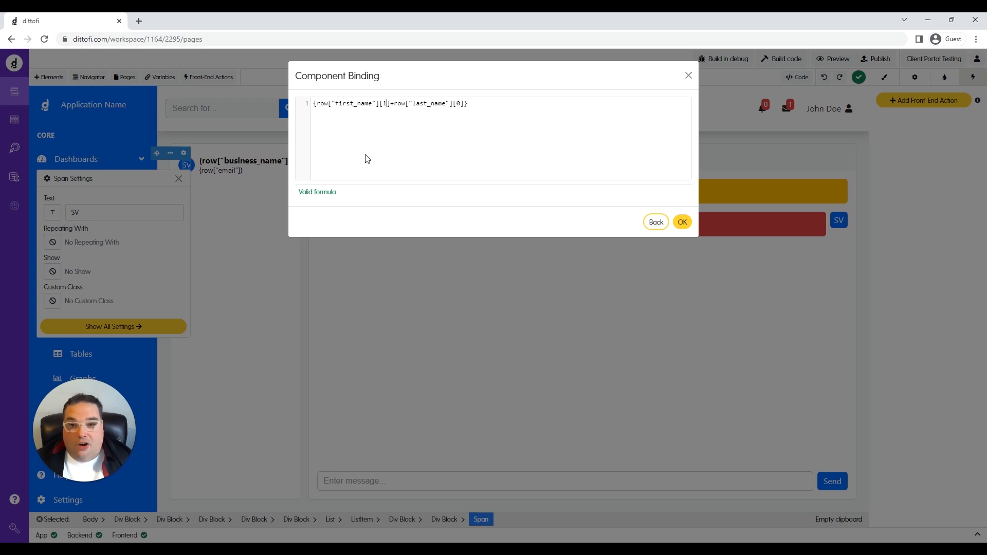
{"action": "key", "text": "BackSpace"}
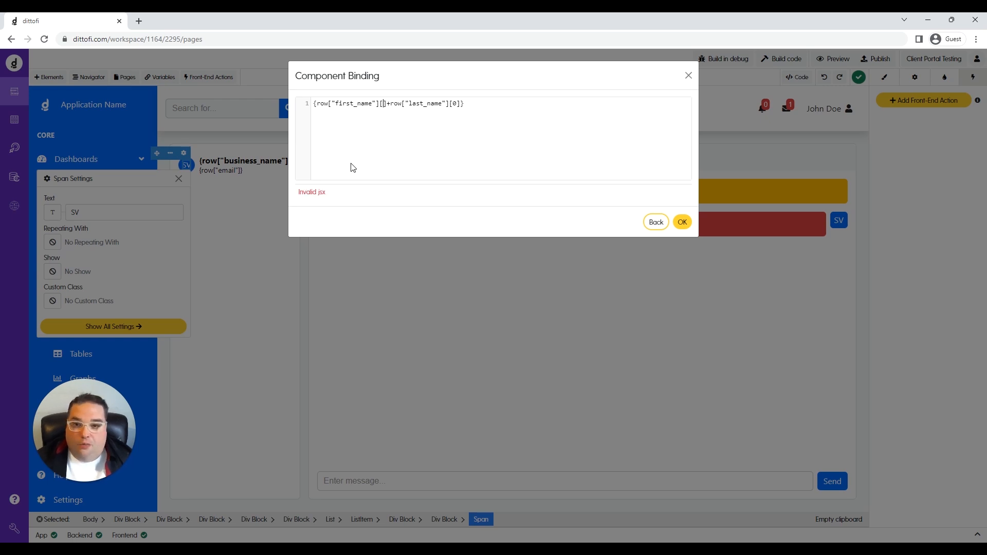
{"action": "type", "text": "0"}
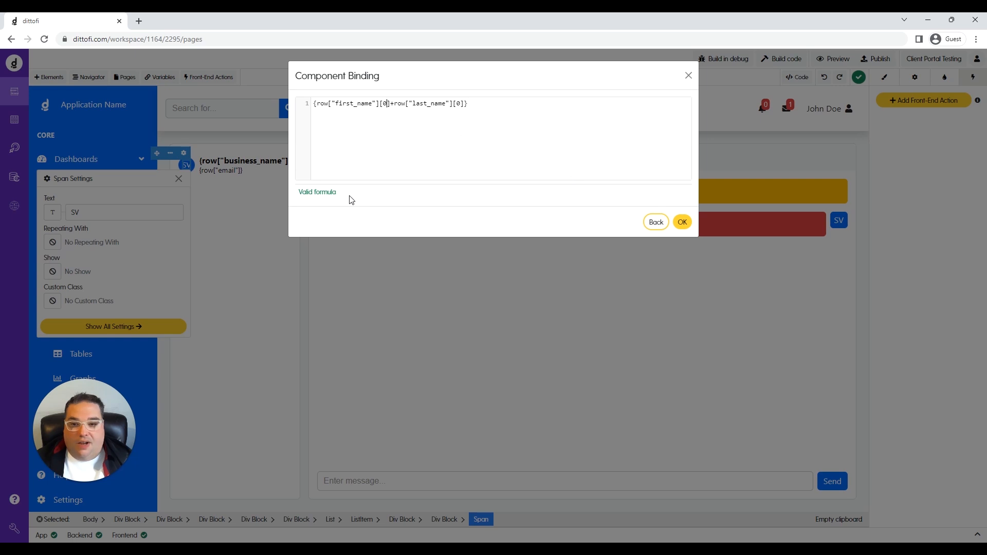
- Apply the initials formula to the badge text, close the span settings and build the application code
{"action": "left_click", "coordinate": [683, 223]}
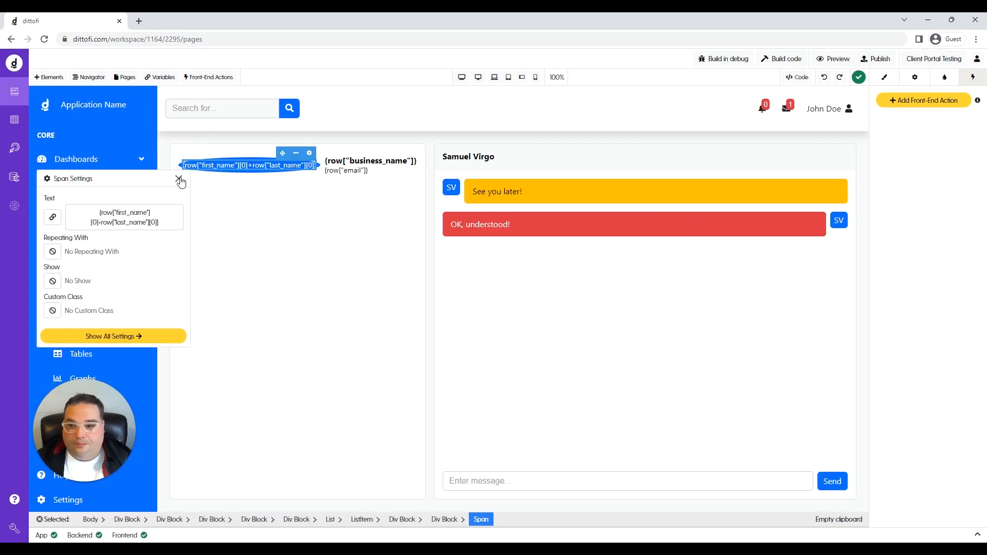
{"action": "left_click", "coordinate": [178, 178]}
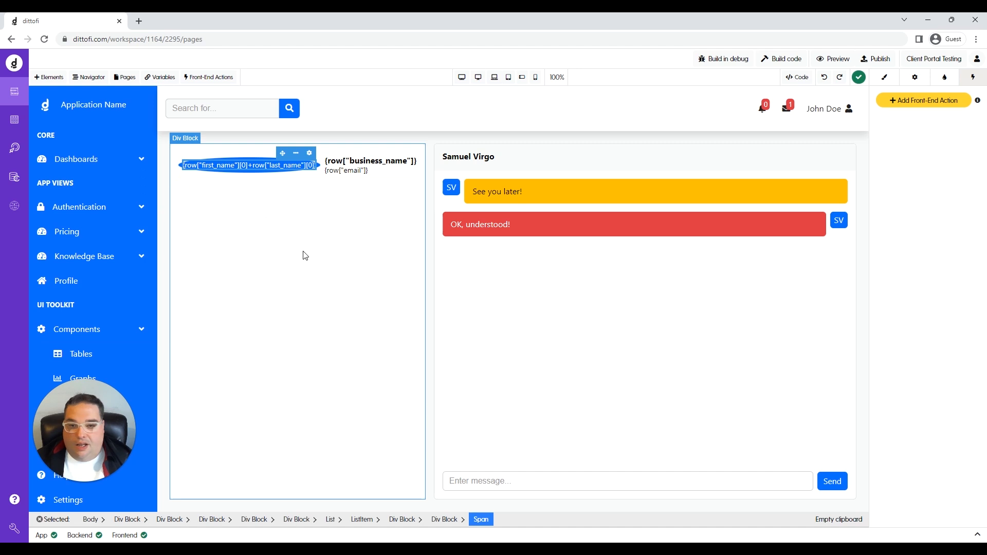
{"action": "left_click", "coordinate": [779, 59]}
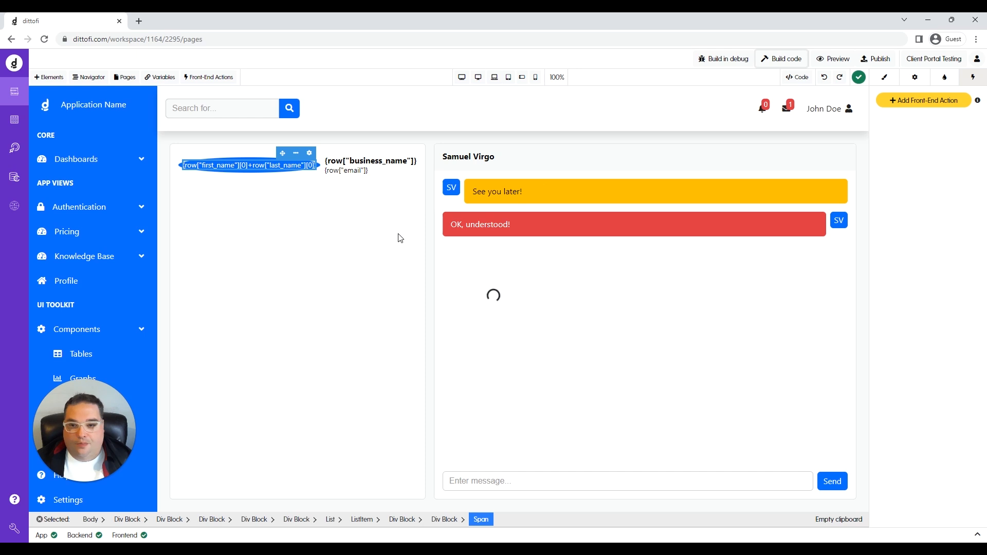